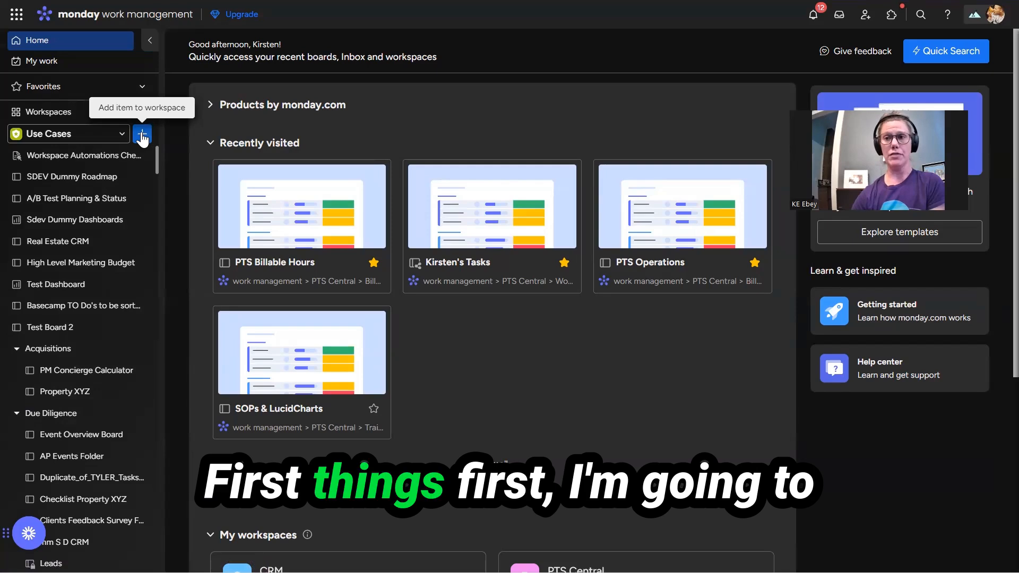
# Create a new board named "Client Invoicing" in the Use Cases workspace with Main privacy, managing Items.
pyautogui.click(142, 136)
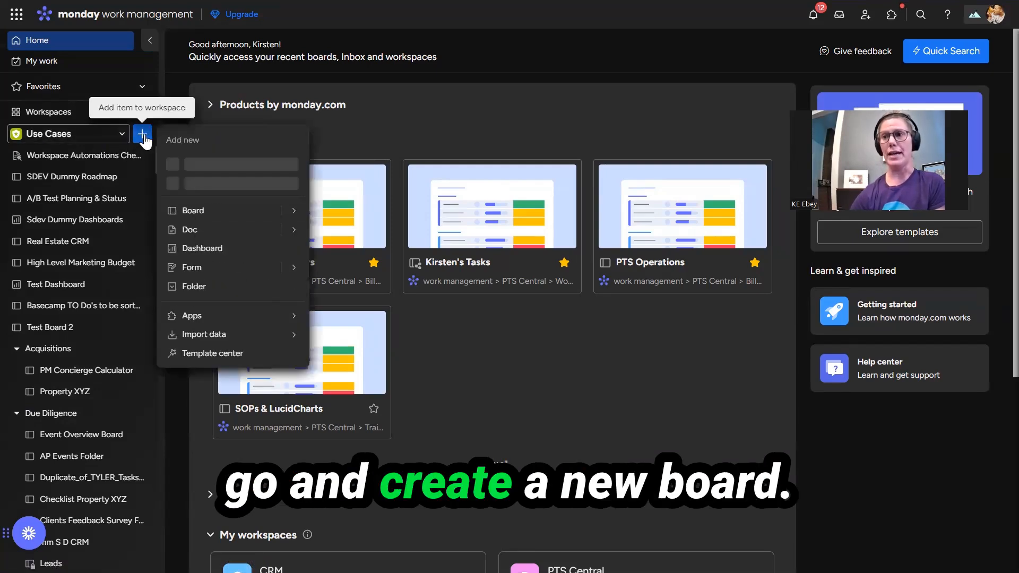
pyautogui.click(273, 209)
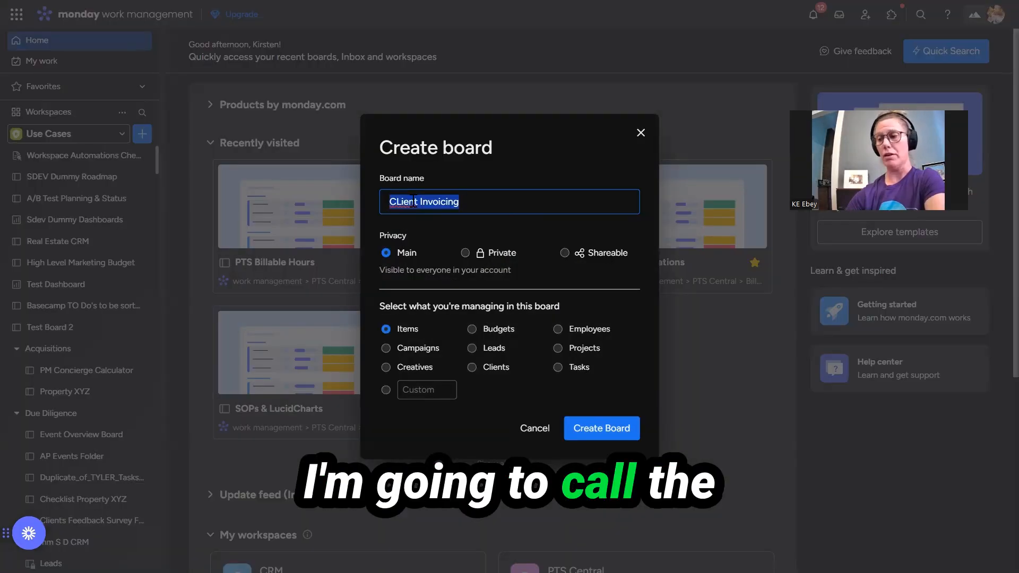
pyautogui.write('Client Invoicing')
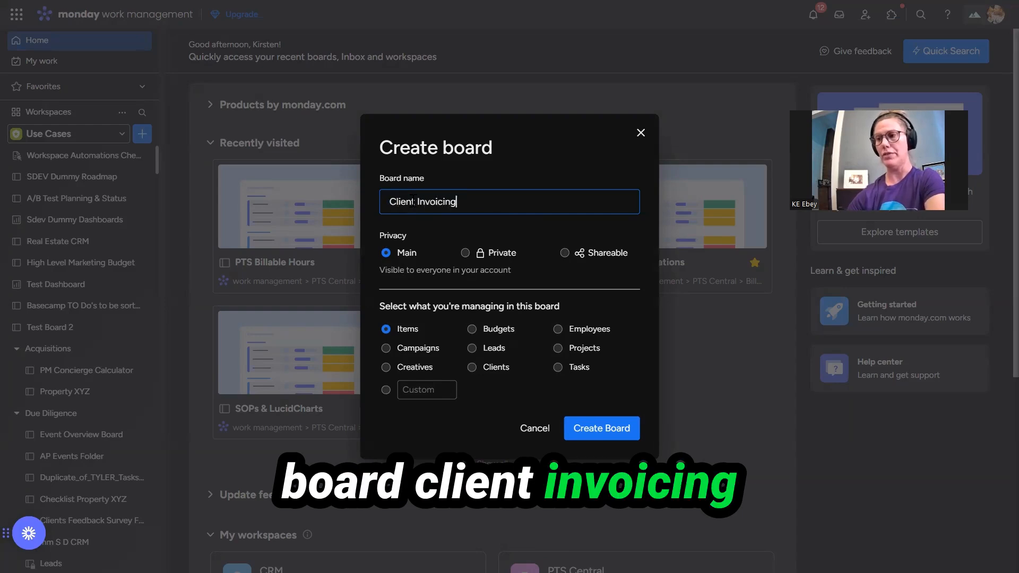
pyautogui.click(594, 428)
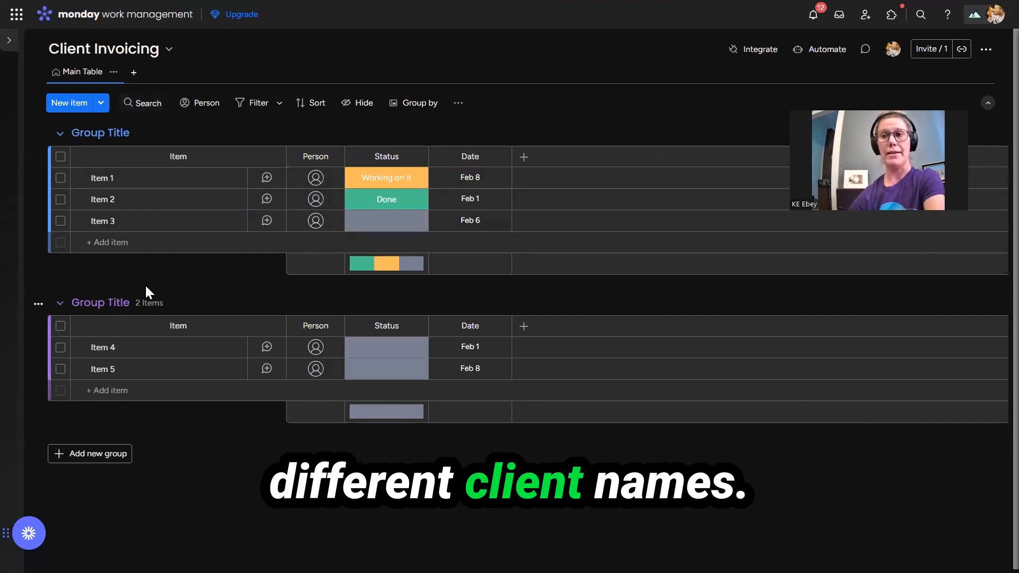
# Rename the first group "ABC Client" and the second group "DEV Client".
pyautogui.click(102, 132)
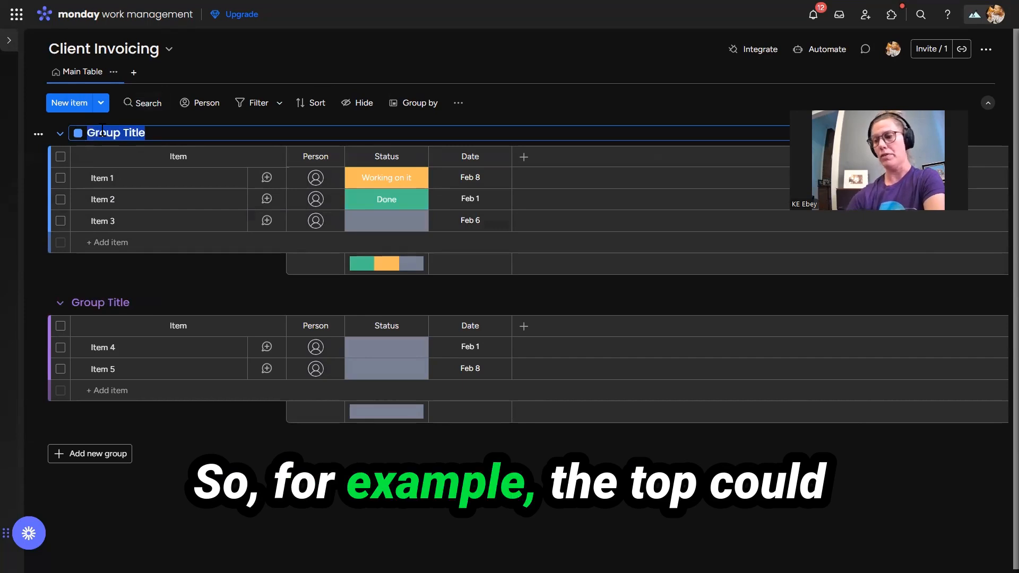
pyautogui.write('ABC Client')
pyautogui.doubleClick(92, 302)
pyautogui.tripleClick(92, 302)
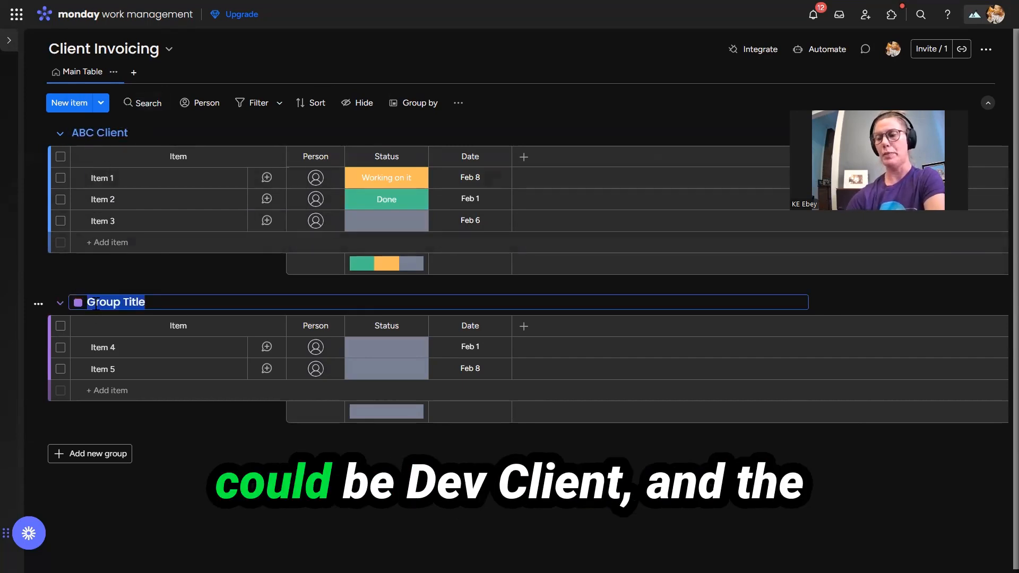
pyautogui.write('DEV Client')
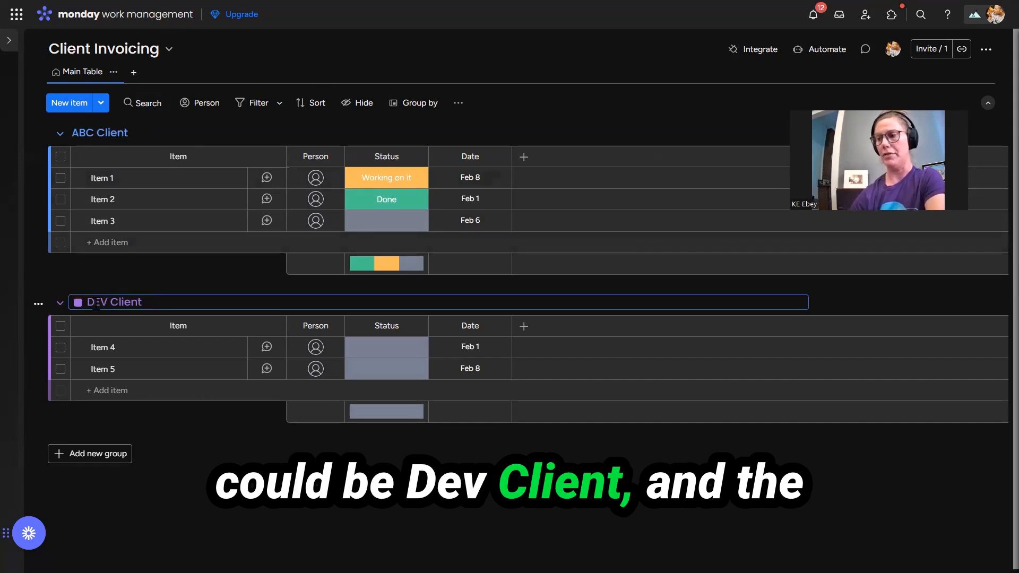
# Add a third group named "ABC Company" to the board.
pyautogui.click(76, 455)
pyautogui.write('ABC Company')
pyautogui.press('Return')
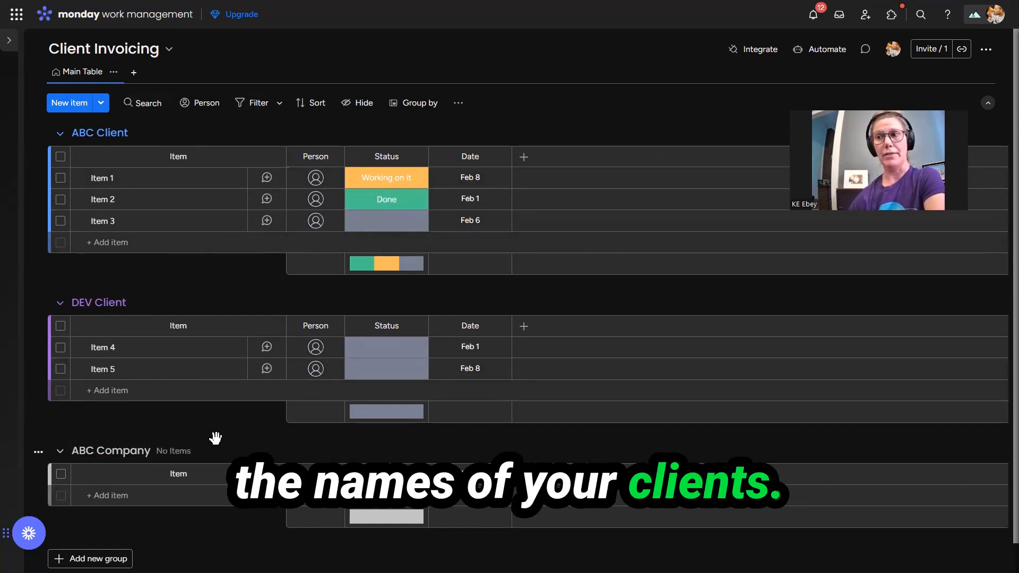
# Rename the Status column as "Client".
pyautogui.click(388, 157)
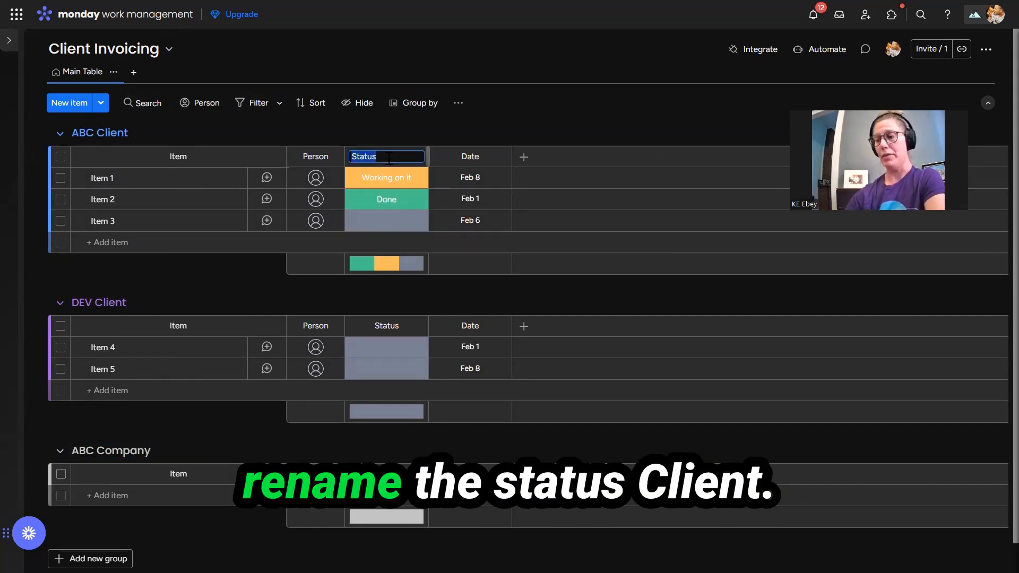
pyautogui.write('clie')
pyautogui.press('Return')
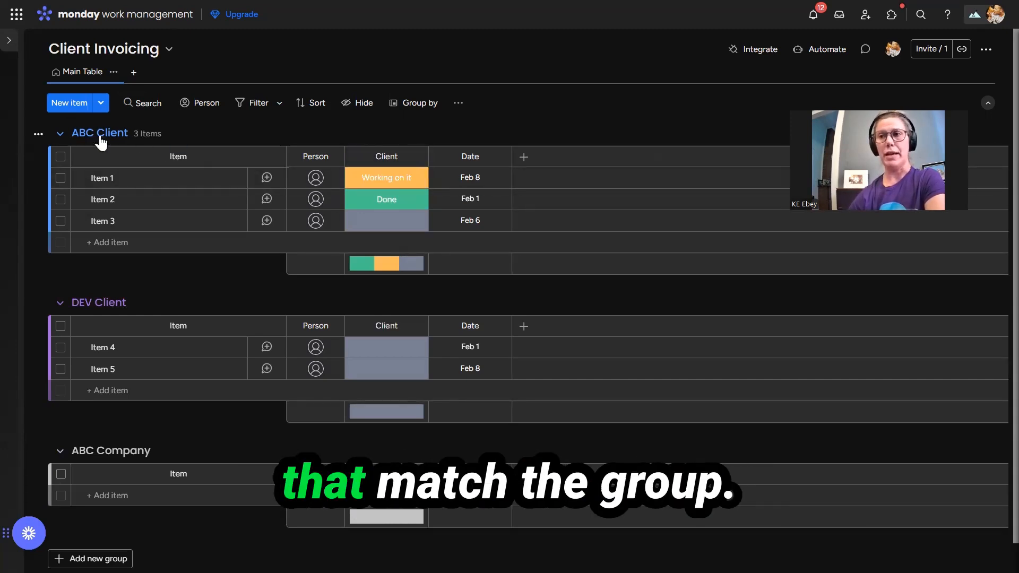
# Add a new blue label named "ABC" to the Client column, matching the ABC Client group's colour.
pyautogui.click(383, 179)
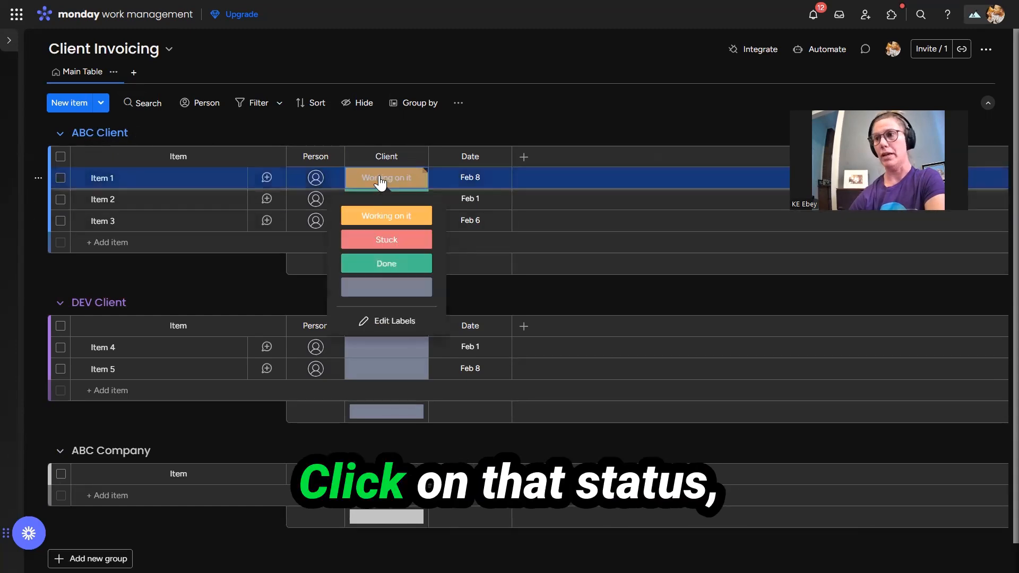
pyautogui.click(414, 323)
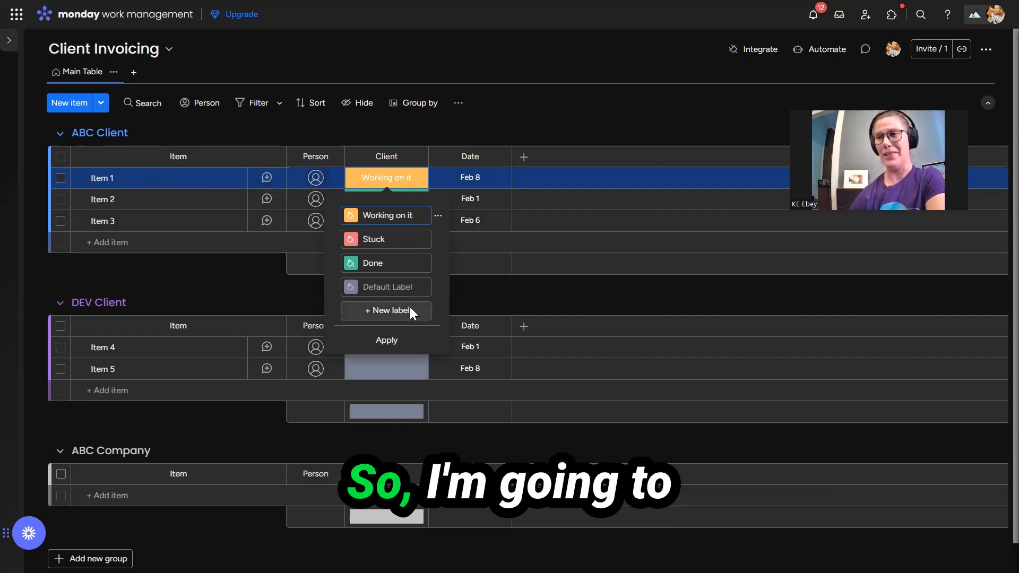
pyautogui.click(394, 310)
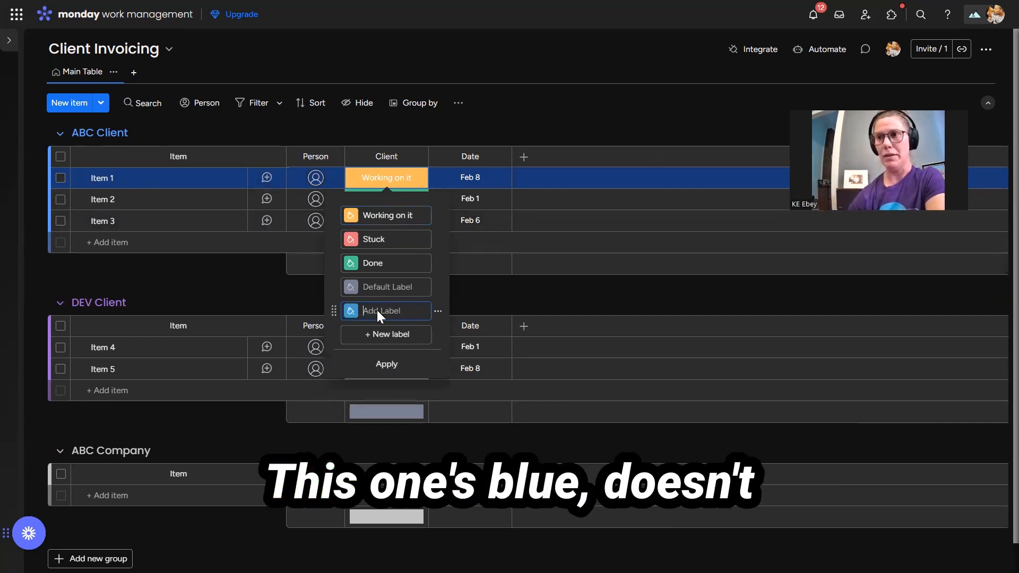
pyautogui.click(349, 311)
pyautogui.click(393, 392)
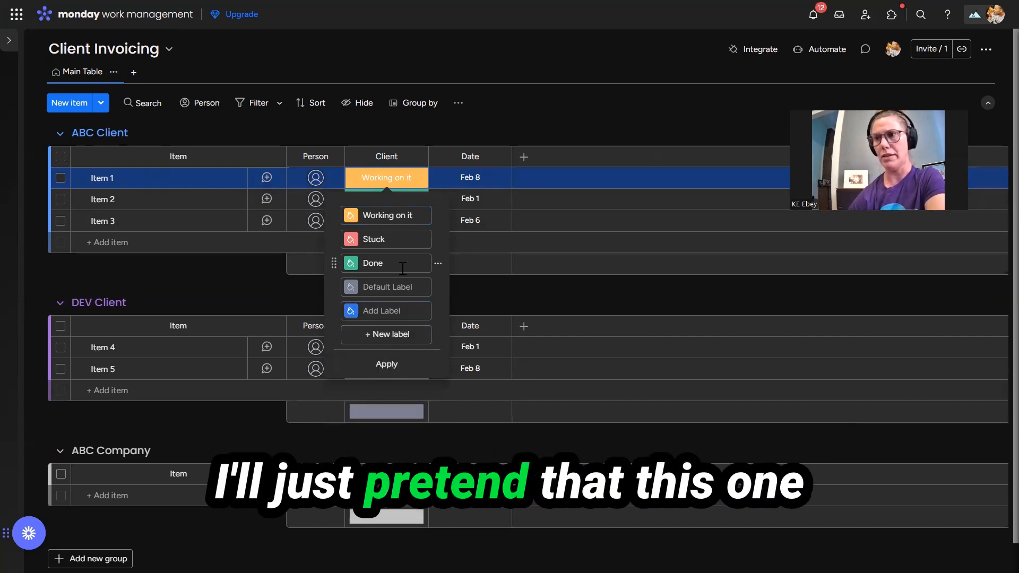
pyautogui.click(381, 313)
pyautogui.write('ABC')
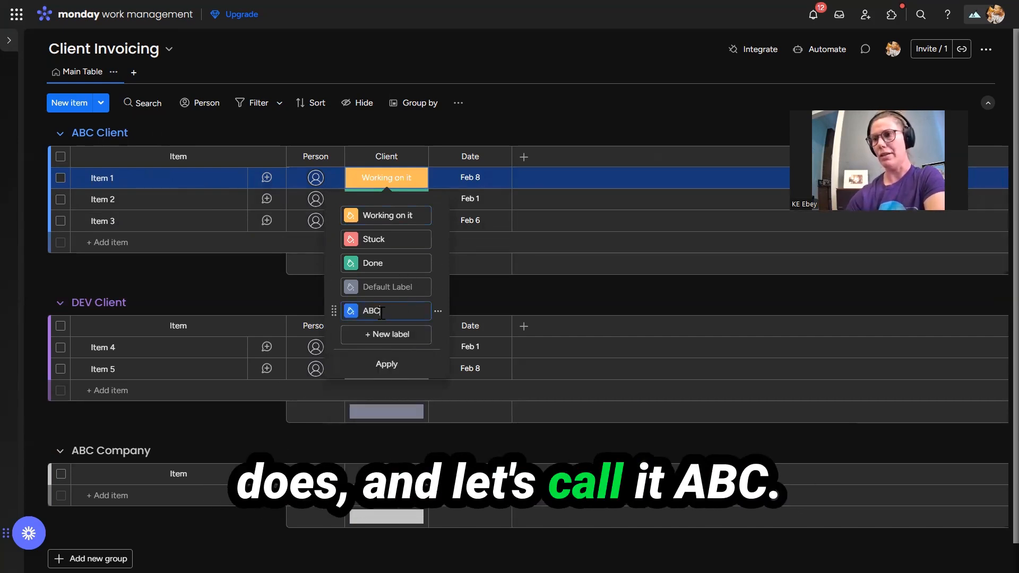
# Add a purple label named "DEV" to the Client column's labels.
pyautogui.click(377, 346)
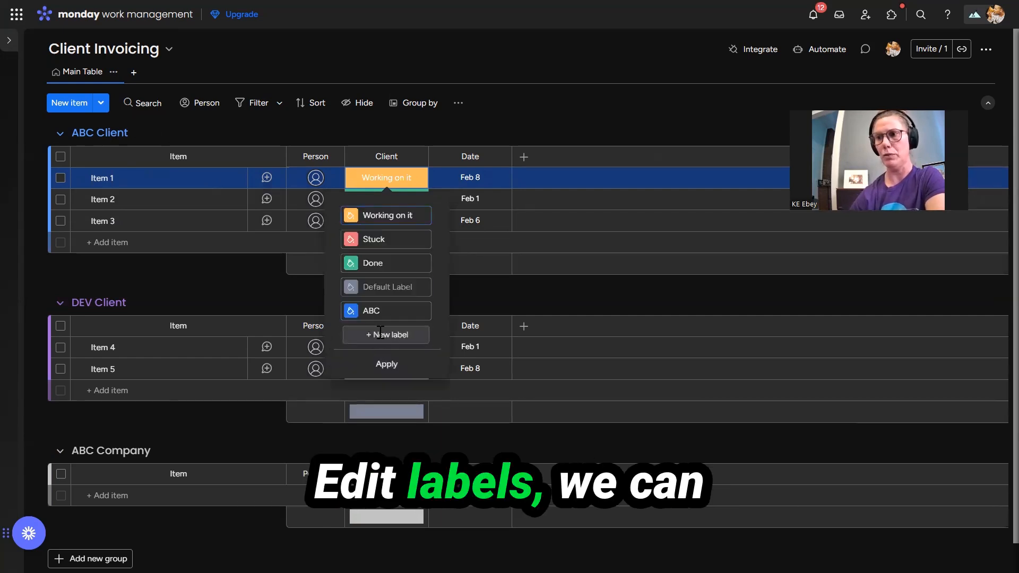
pyautogui.click(380, 339)
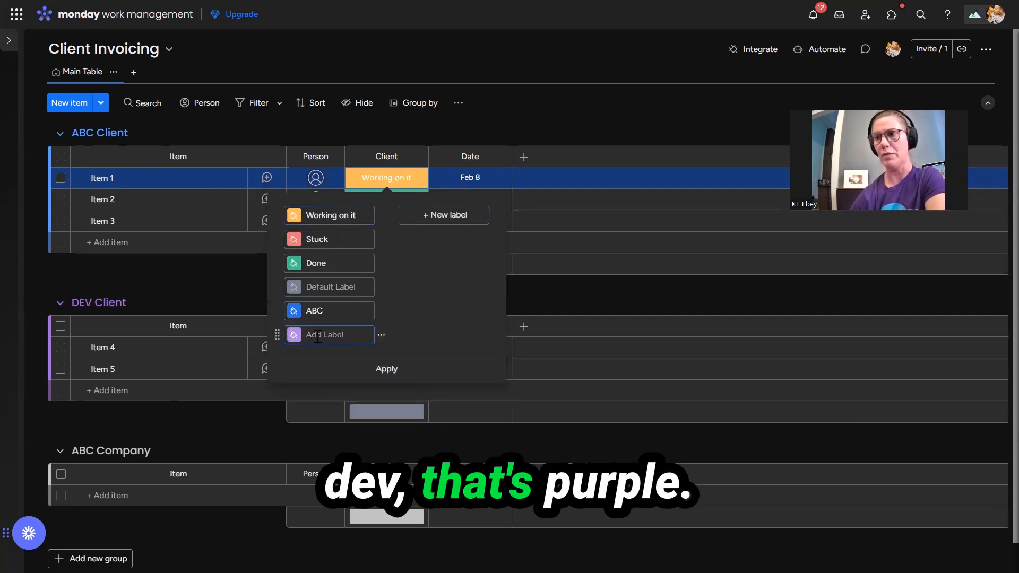
pyautogui.write('DEV')
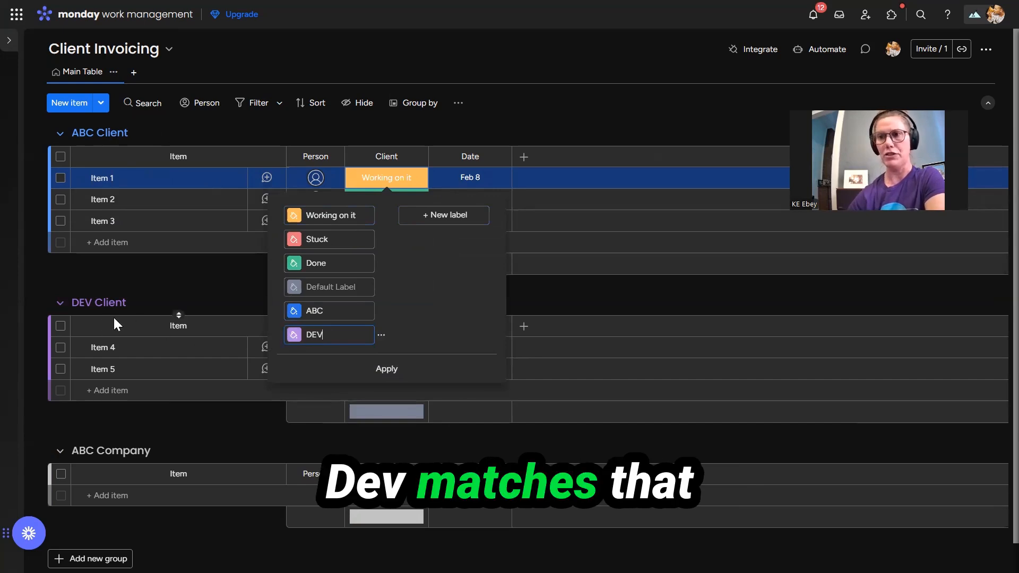
# Add a pink label named "ABC CO" to the Client column and close the label editor.
pyautogui.click(447, 218)
pyautogui.click(409, 216)
pyautogui.click(415, 278)
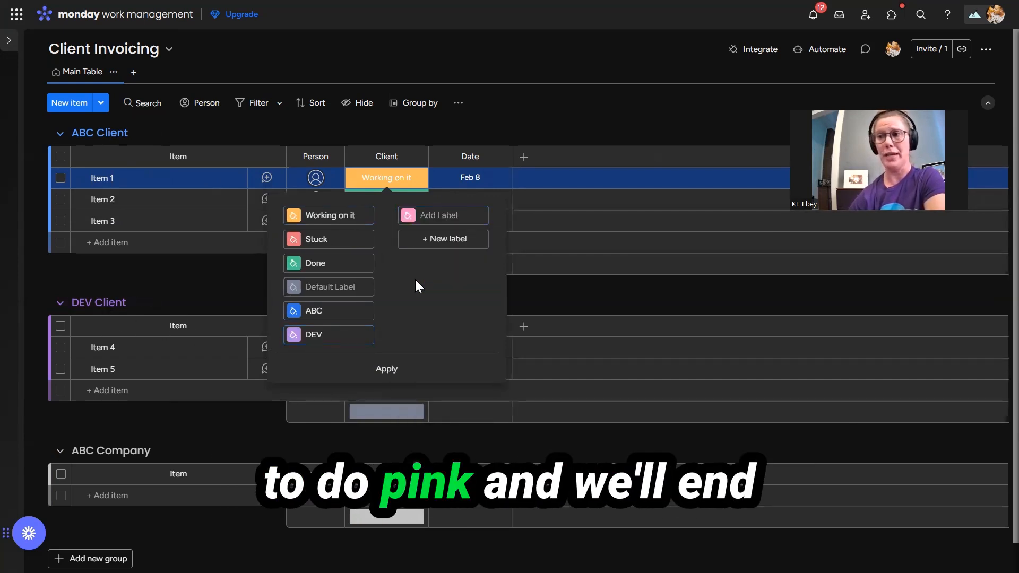
pyautogui.click(443, 220)
pyautogui.write('ABC CO')
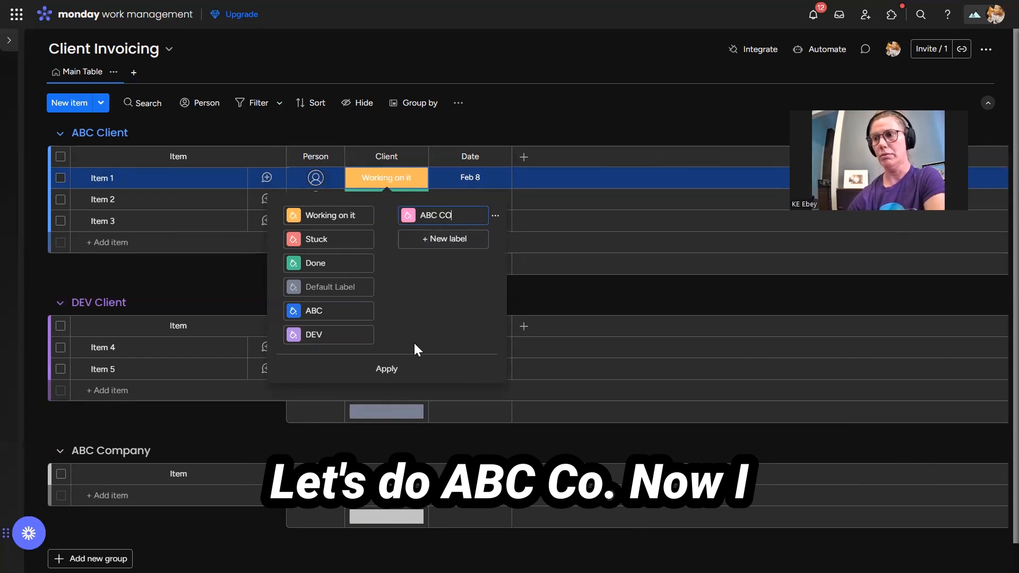
pyautogui.click(415, 161)
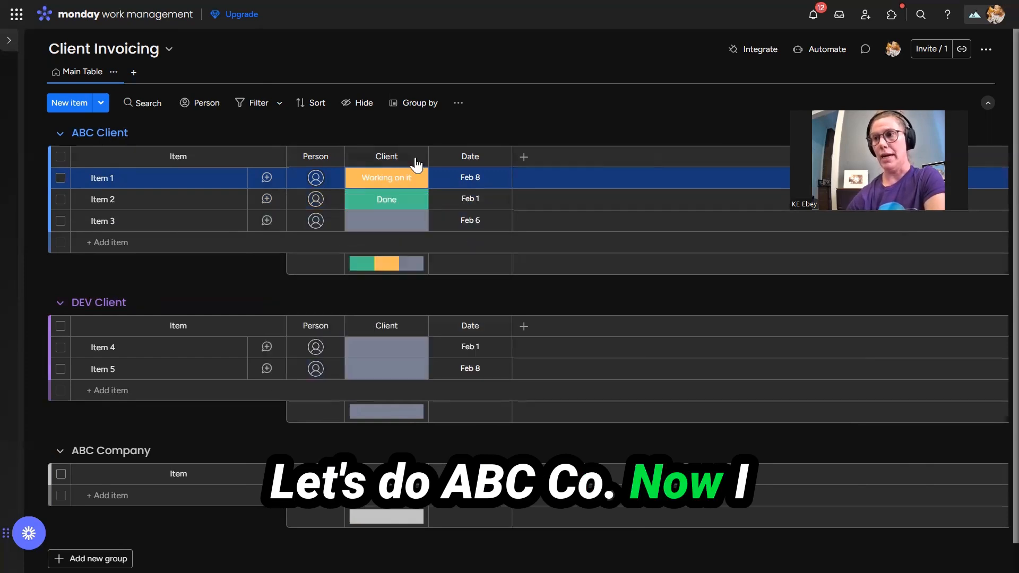
# Set the Client value of Item 1 and Item 2 to the blank default label.
pyautogui.click(393, 183)
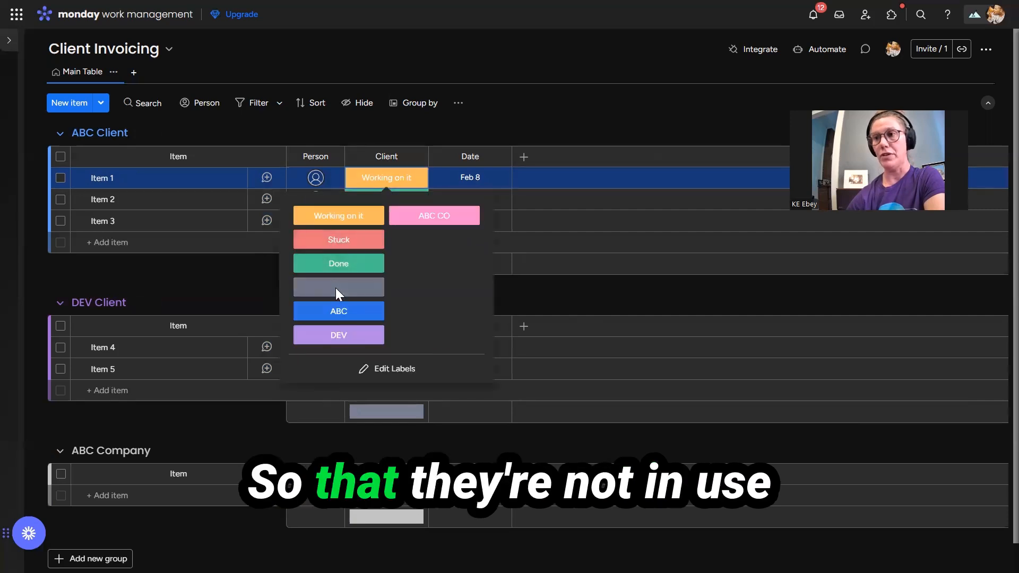
pyautogui.click(335, 288)
pyautogui.click(366, 200)
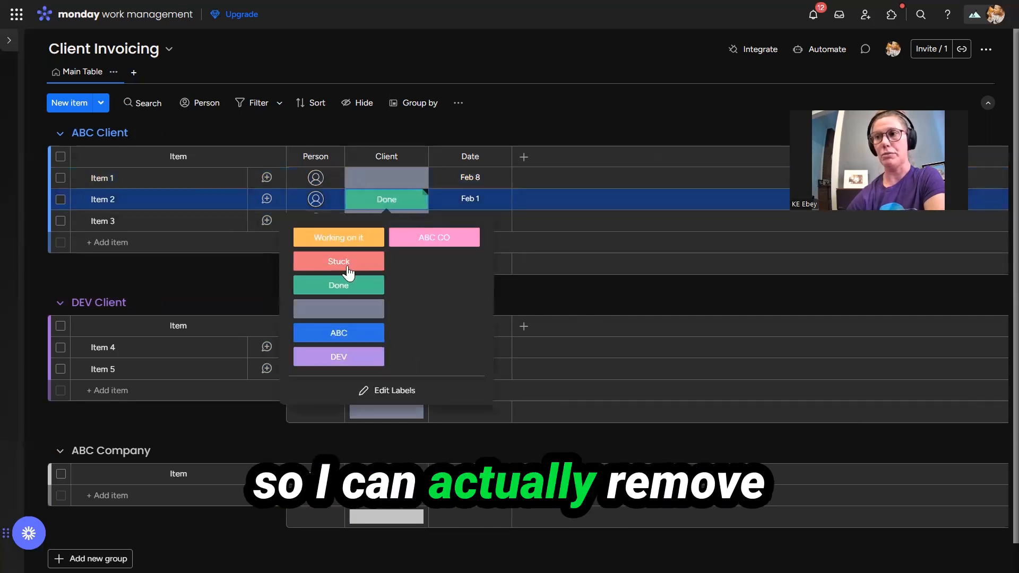
pyautogui.click(344, 307)
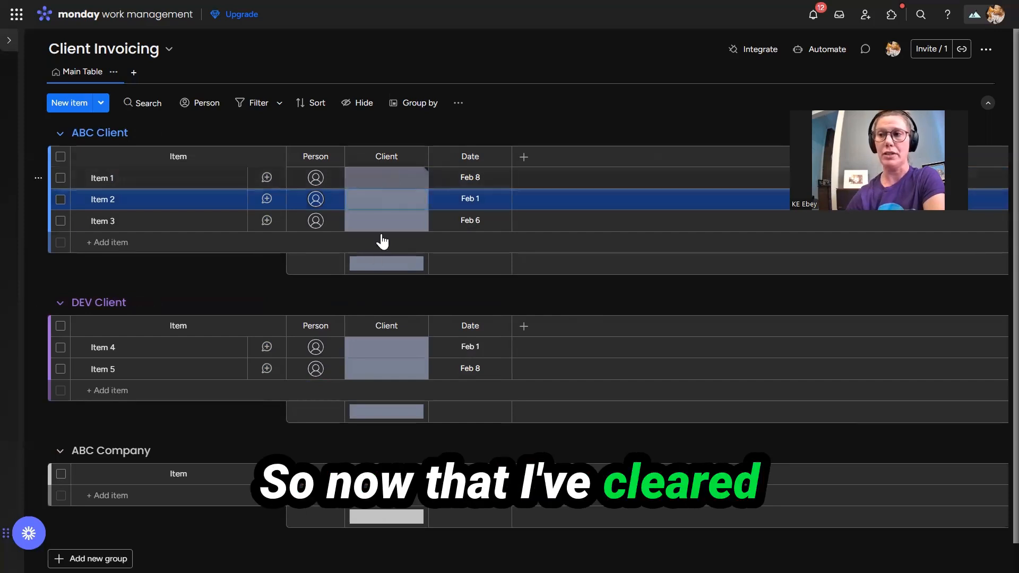
# Delete the "Working on it", "Stuck" and "Done" labels from the Client column.
pyautogui.click(389, 187)
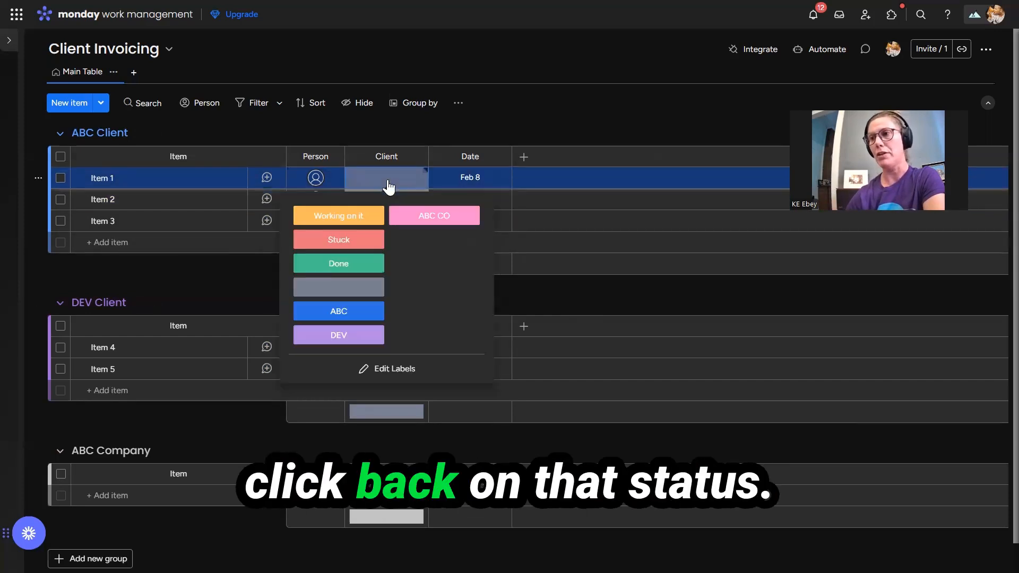
pyautogui.click(387, 375)
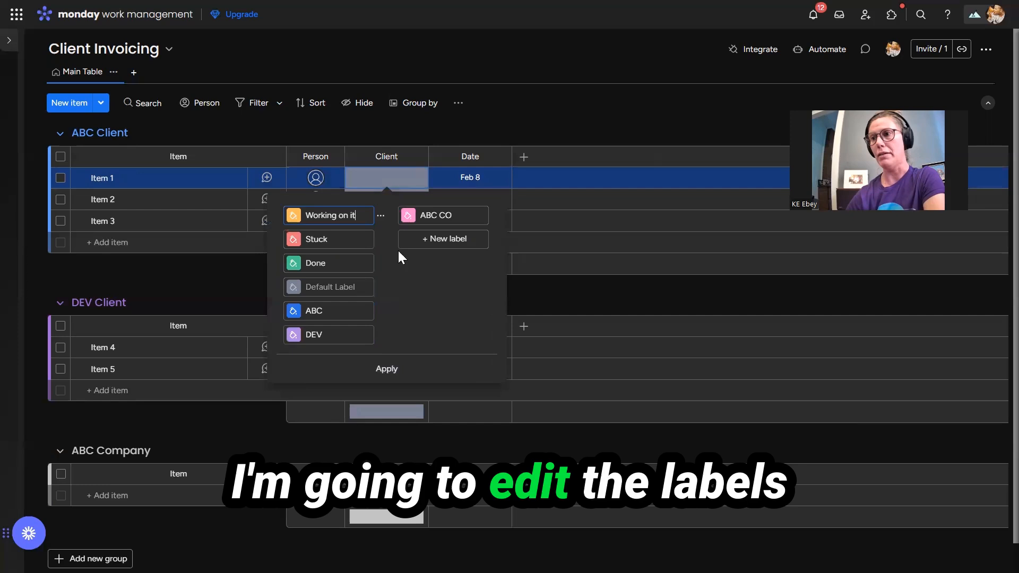
pyautogui.click(380, 215)
pyautogui.click(437, 262)
pyautogui.click(382, 216)
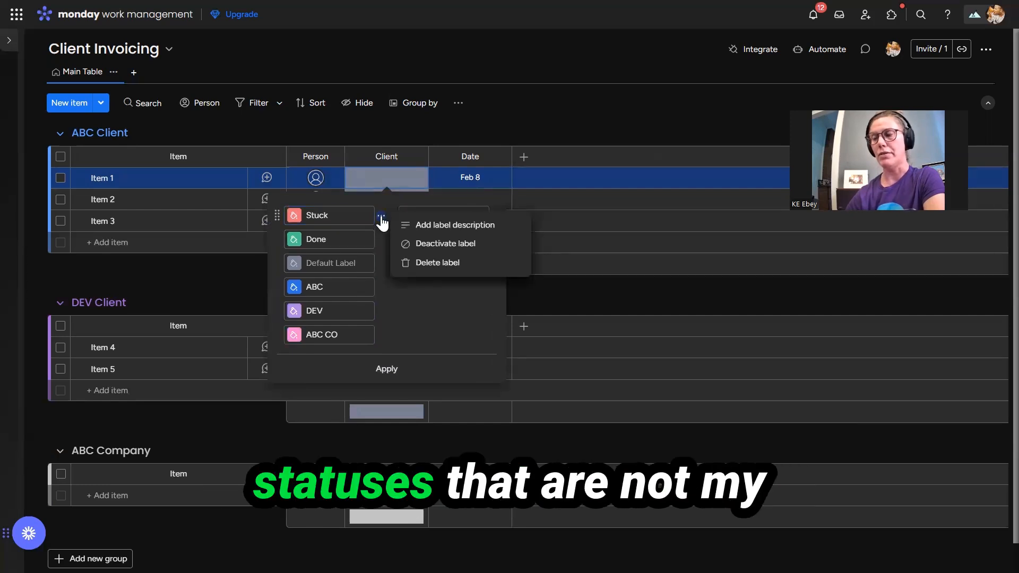
pyautogui.click(412, 262)
pyautogui.click(437, 216)
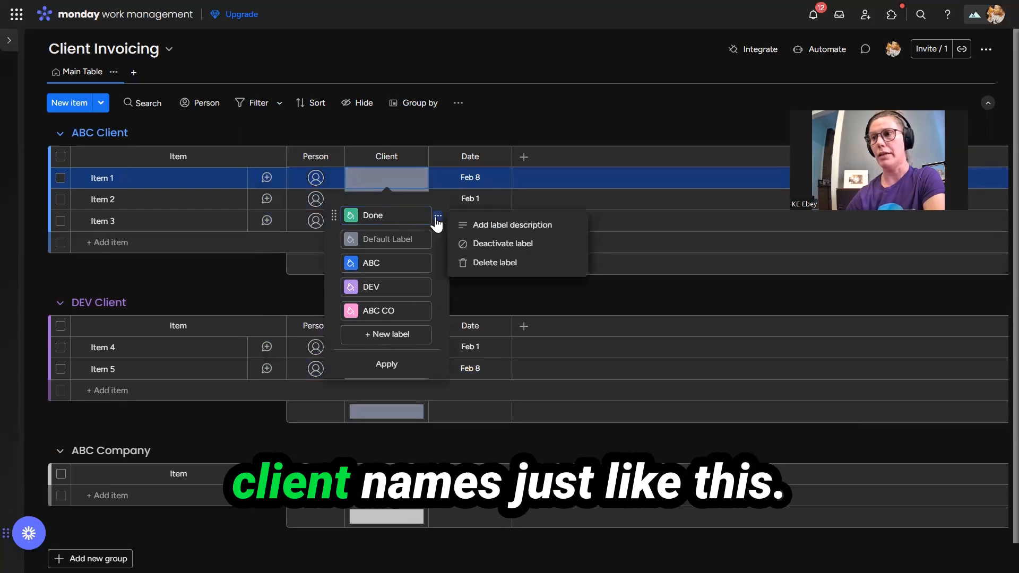
pyautogui.click(464, 261)
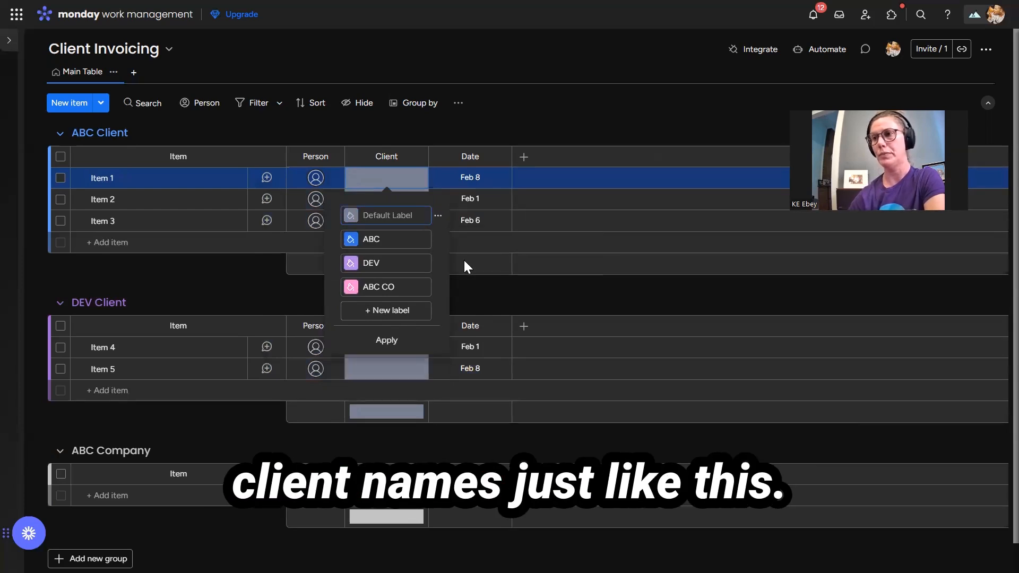
pyautogui.click(537, 124)
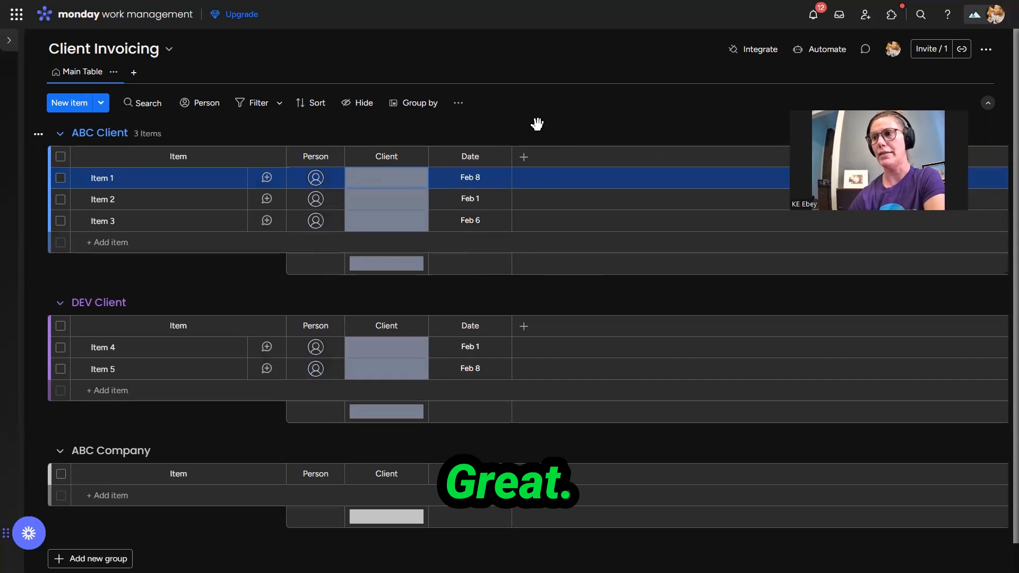
# Clear the dates of all items in the ABC Client and DEV Client groups and convert the Date column to a Timeline.
pyautogui.click(60, 156)
pyautogui.click(60, 324)
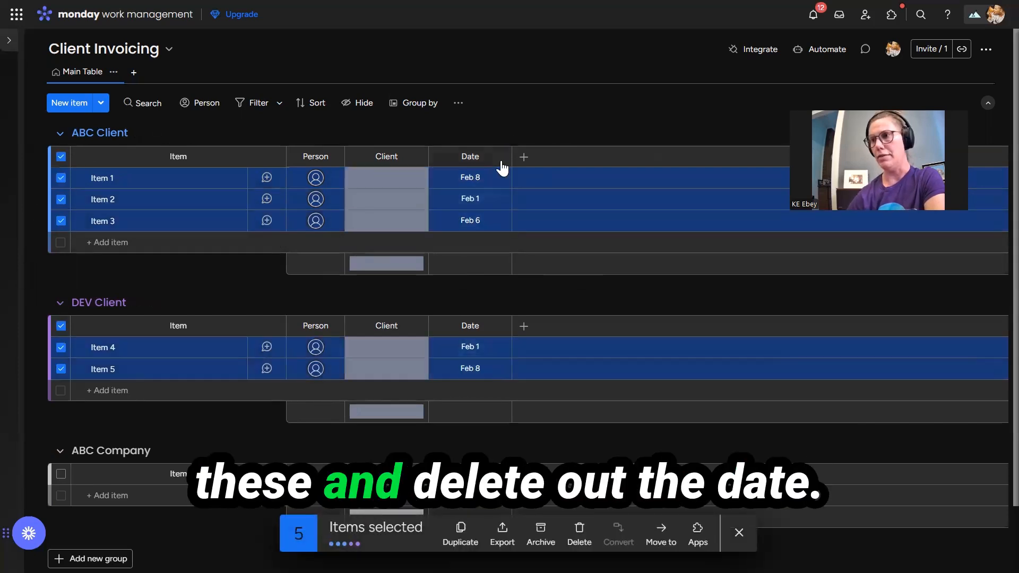
pyautogui.click(499, 156)
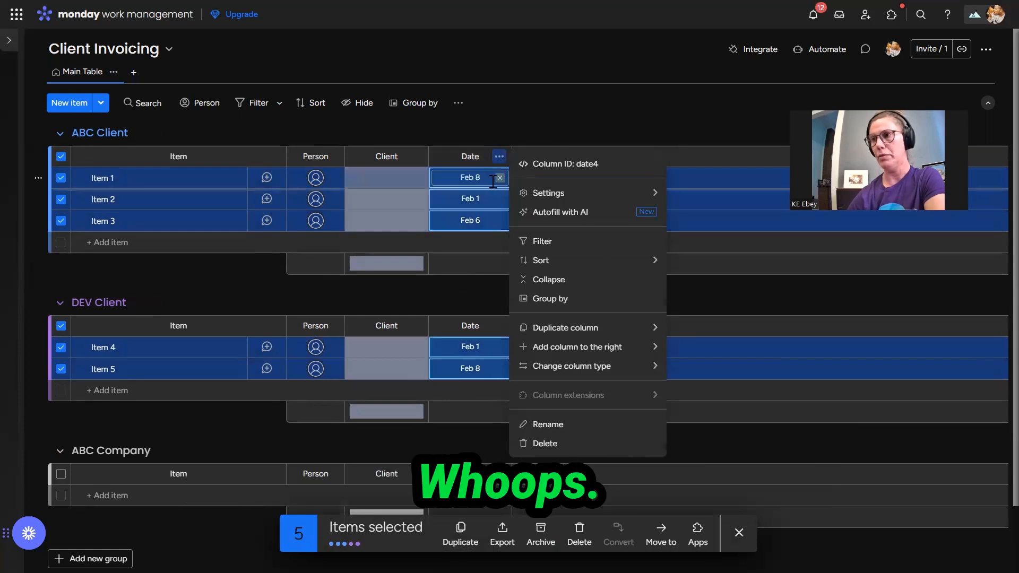
pyautogui.click(500, 177)
pyautogui.moveTo(558, 368)
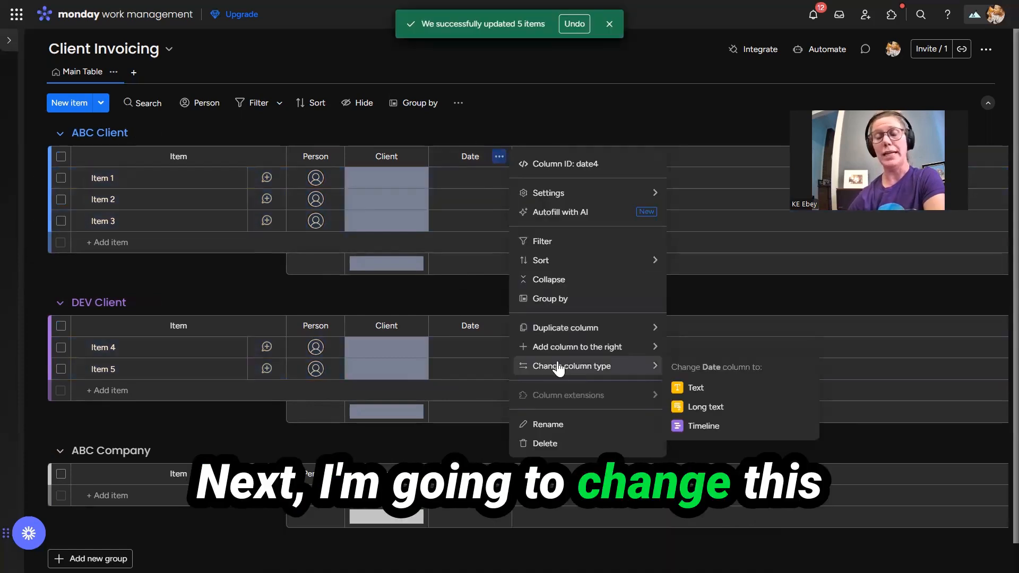
pyautogui.click(731, 428)
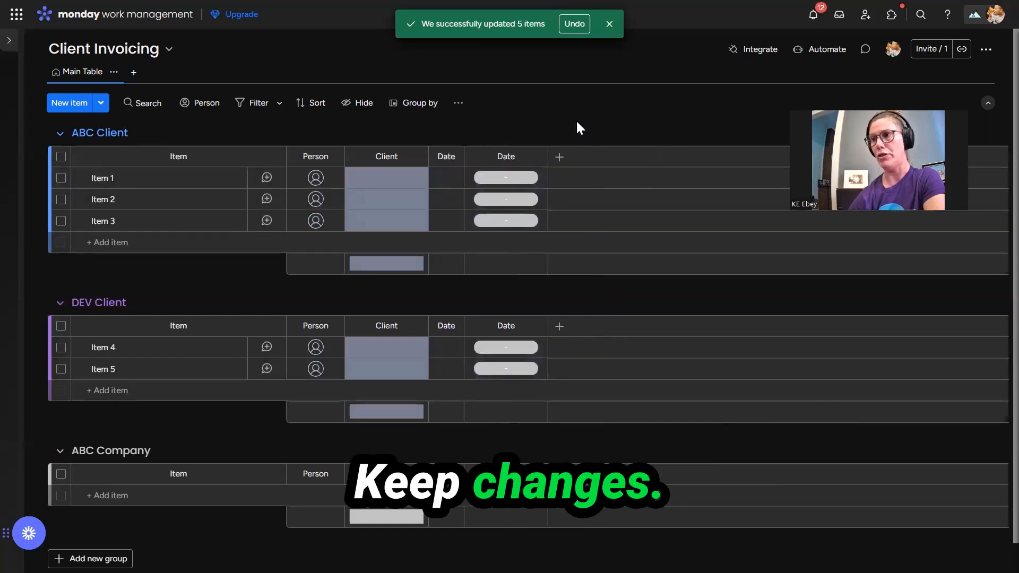
# Rename the Person column to "Assigned to" and move it after the Date column.
pyautogui.click(316, 156)
pyautogui.write('Assigned')
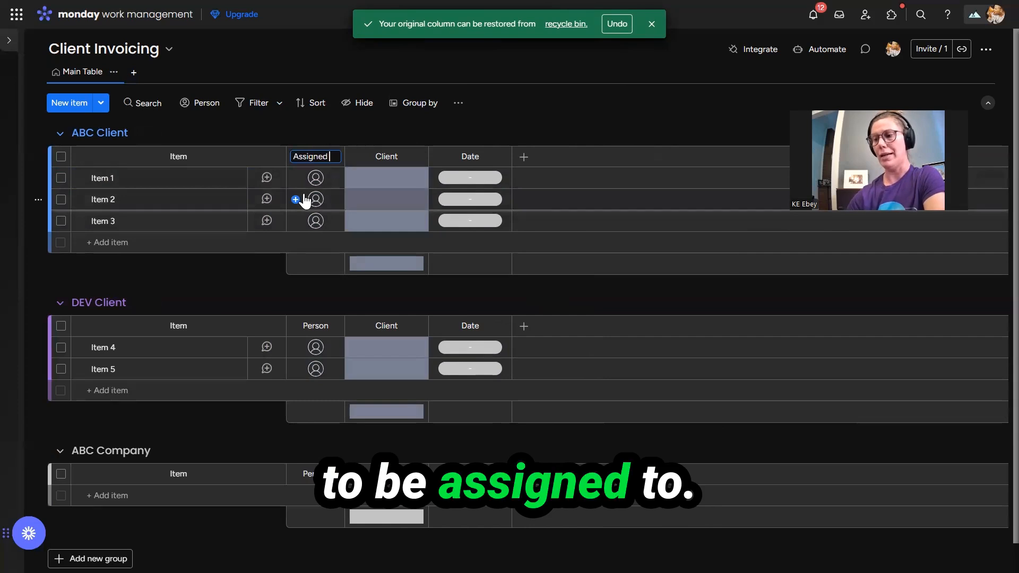
pyautogui.write(' to')
pyautogui.press('Return')
pyautogui.moveTo(306, 156); pyautogui.dragTo(512, 151)
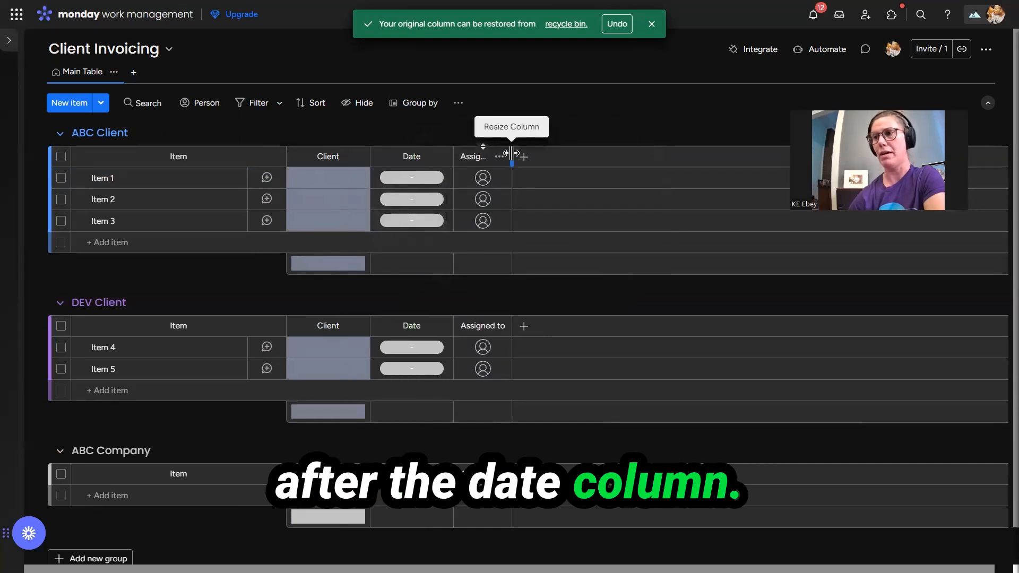
# Add a Status column after "Assigned to" and create a blue "Waiting on Client" label in it.
pyautogui.click(523, 157)
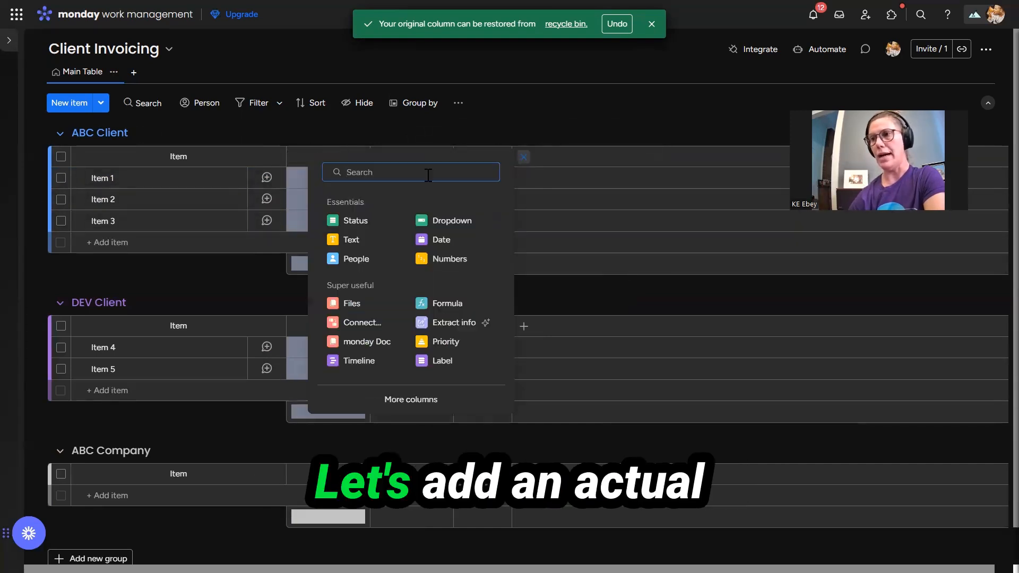
pyautogui.click(356, 225)
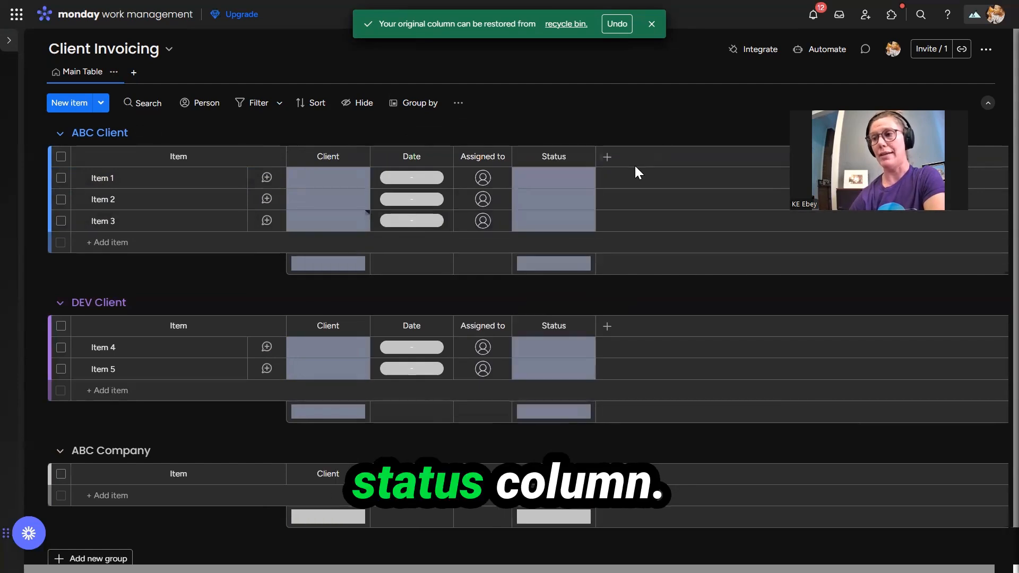
pyautogui.click(536, 178)
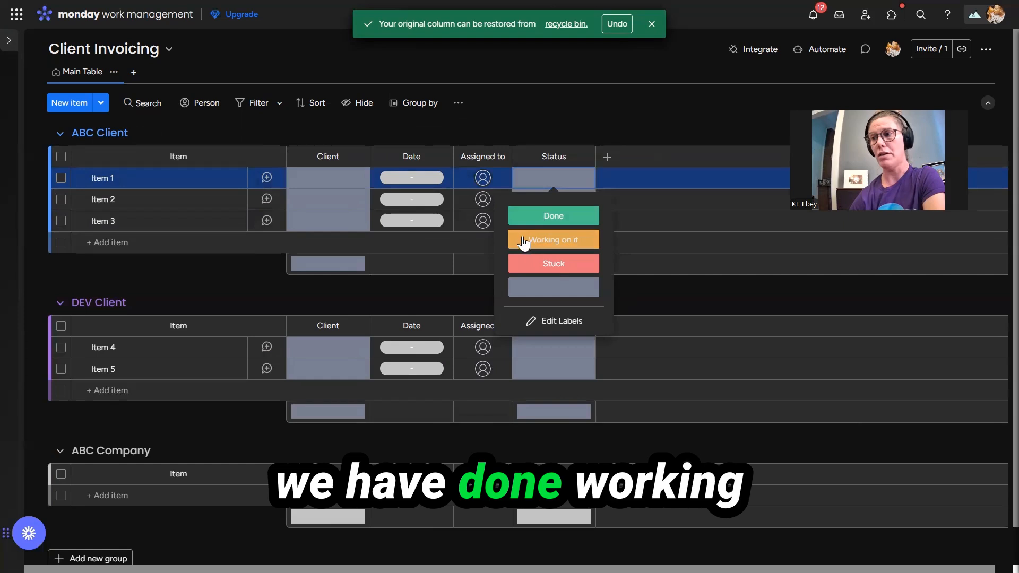
pyautogui.click(559, 325)
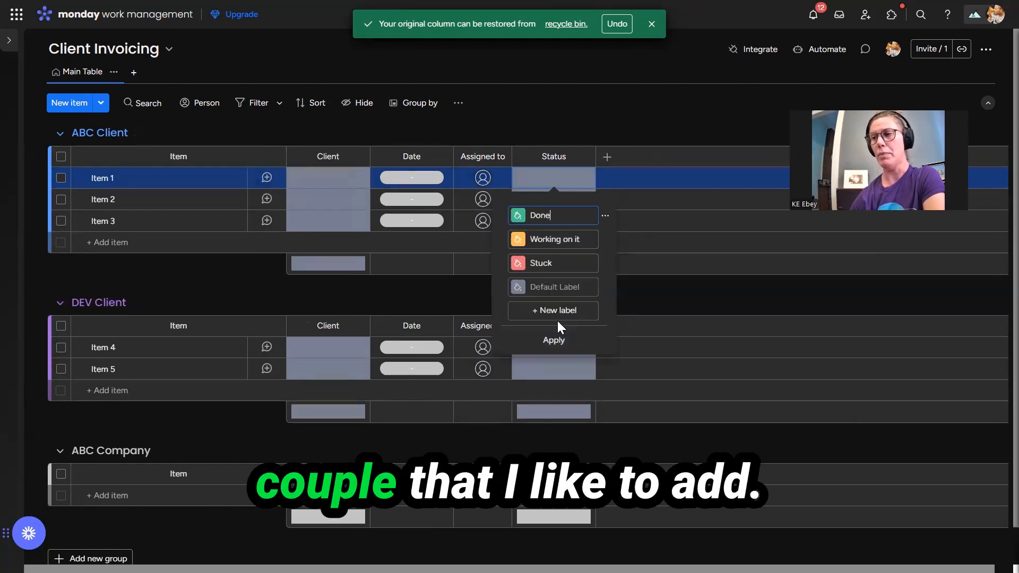
pyautogui.click(556, 310)
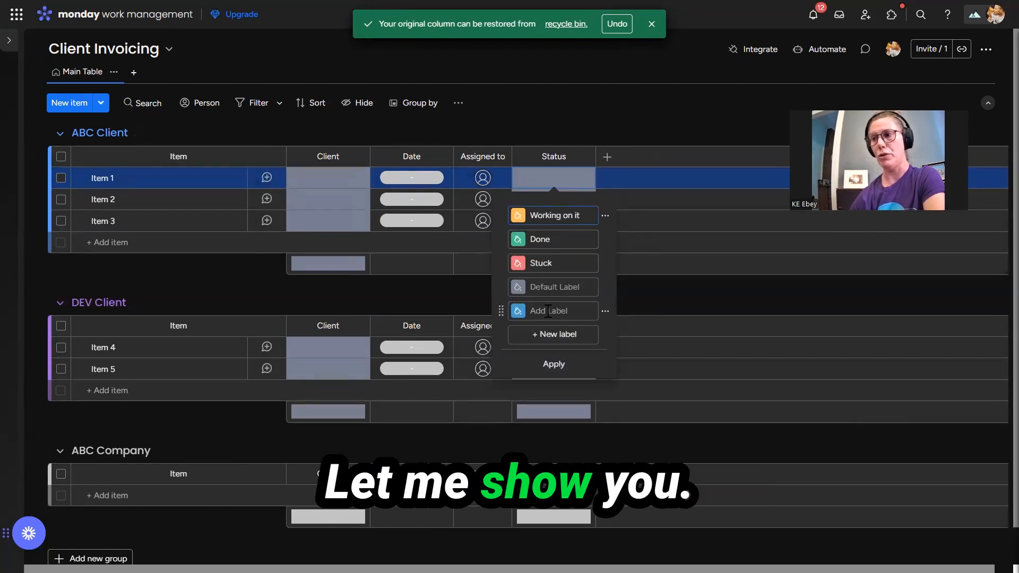
pyautogui.write('Waiting on Clie')
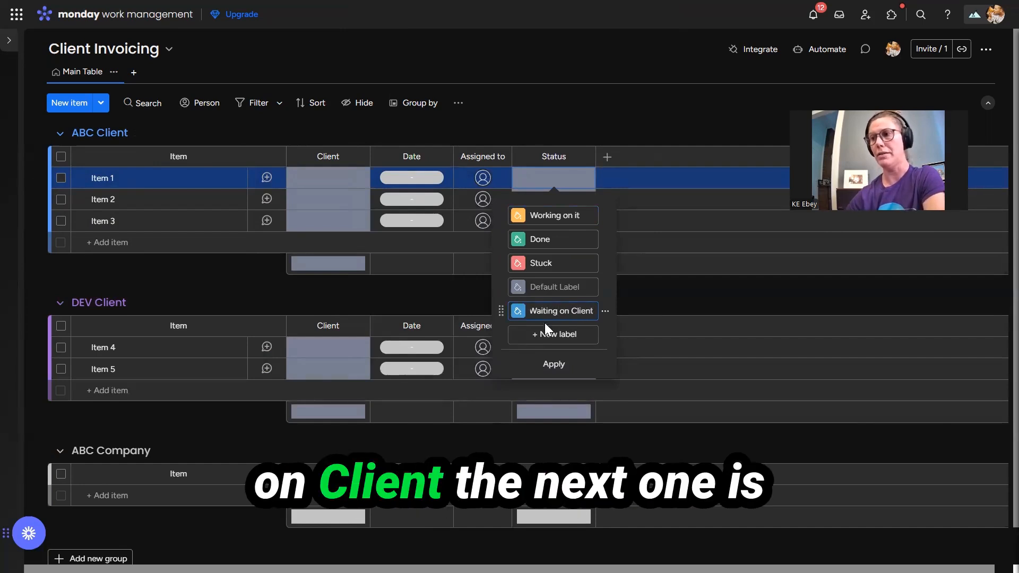
pyautogui.write('nt')
# Add a purple "For Approval" label and a light blue "Needs Updates" label to the Status column.
pyautogui.click(547, 332)
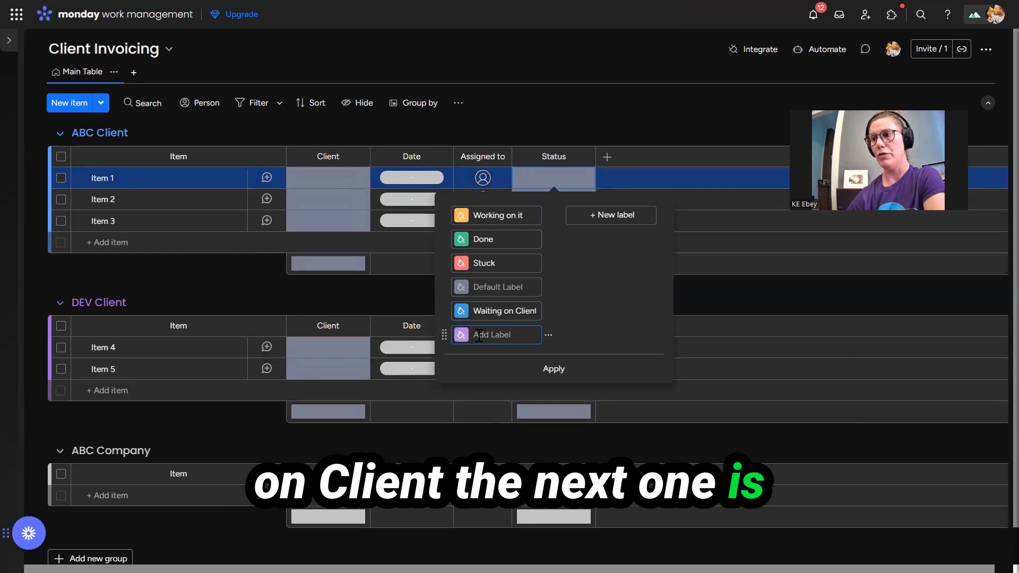
pyautogui.write('For')
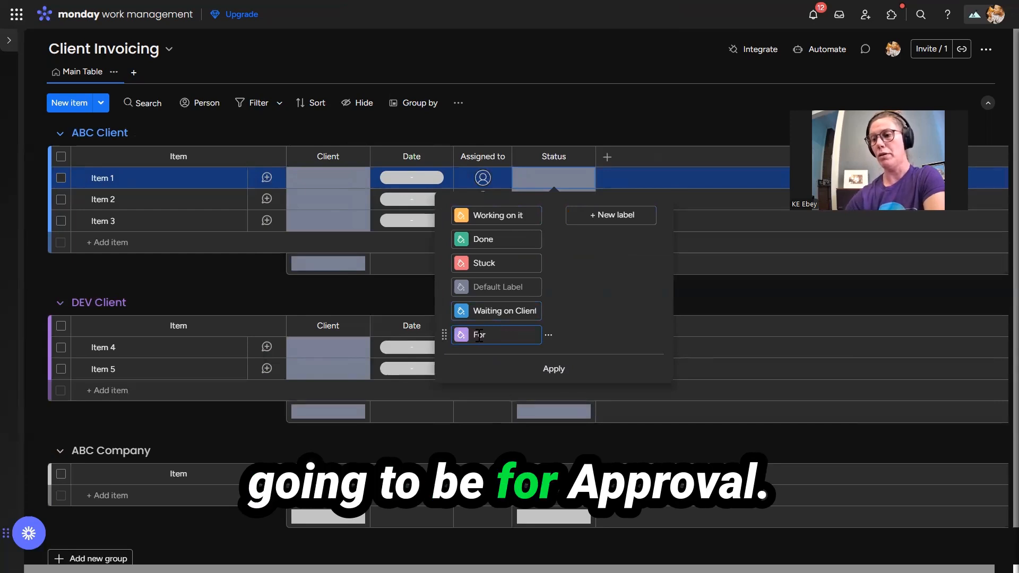
pyautogui.write(' Approval')
pyautogui.click(610, 215)
pyautogui.click(575, 215)
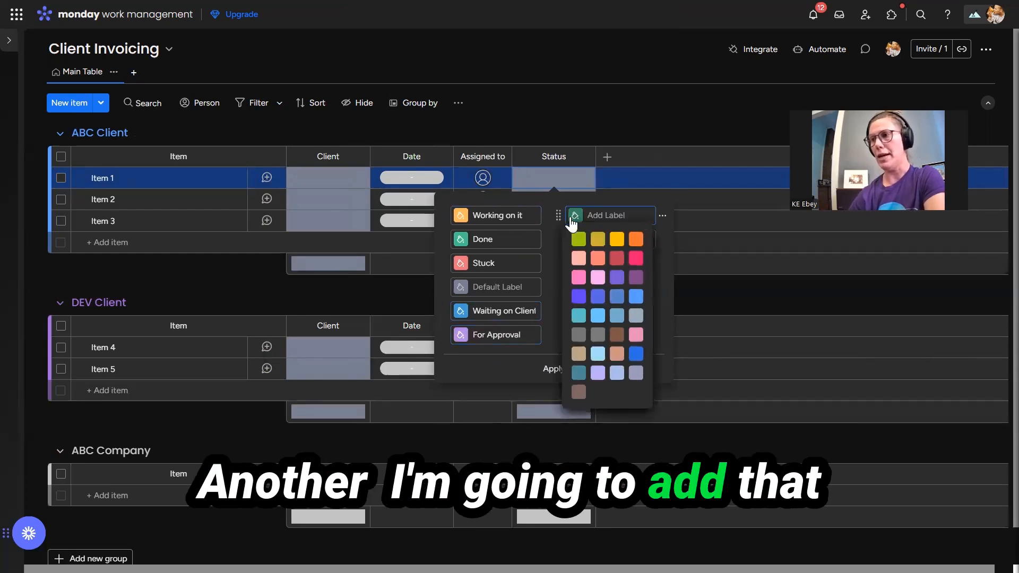
pyautogui.click(597, 352)
pyautogui.write('Needs Updates')
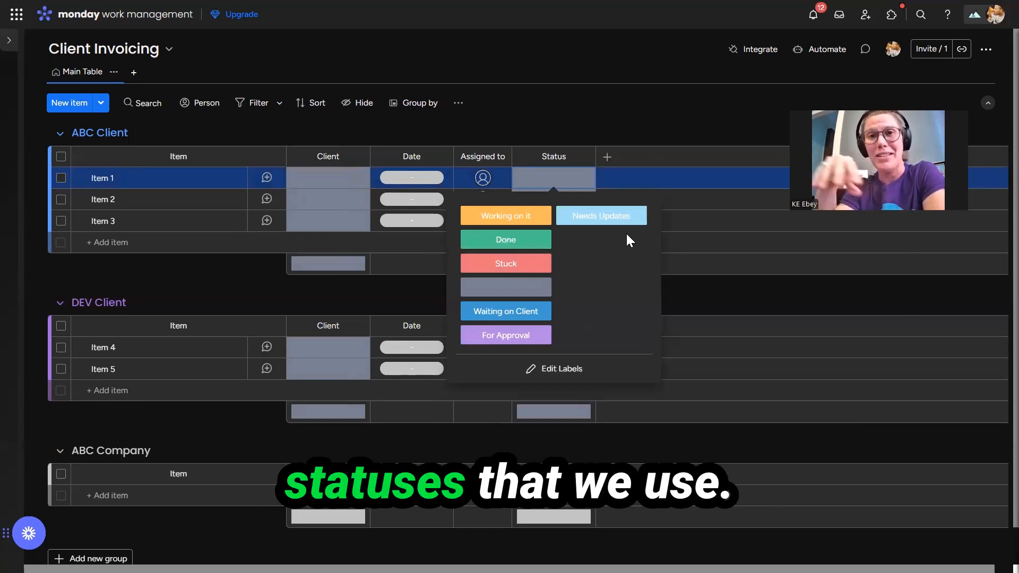
# Find the Time tracking column type in the Column Center and add it to the board after Status.
pyautogui.click(607, 157)
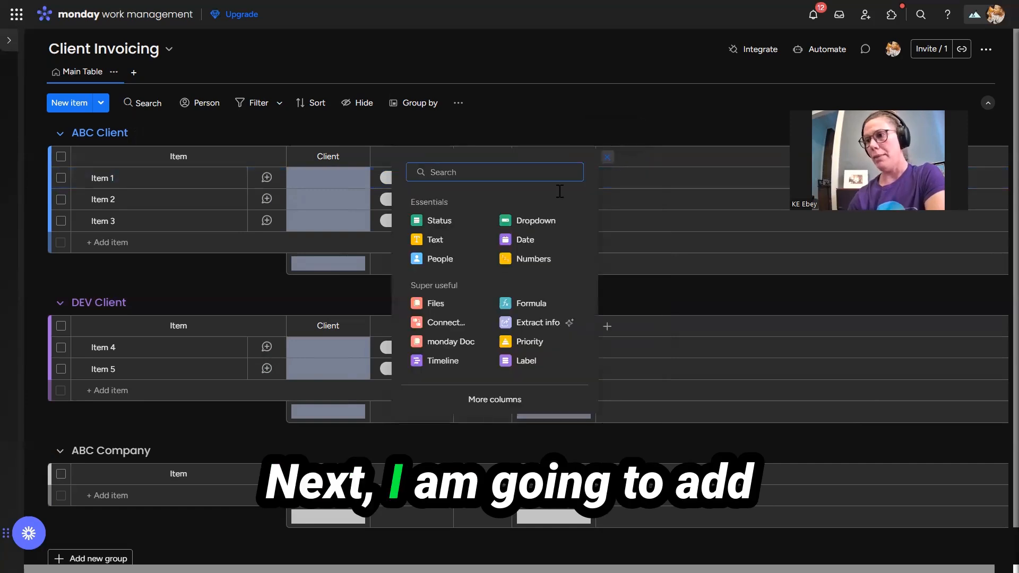
pyautogui.click(493, 399)
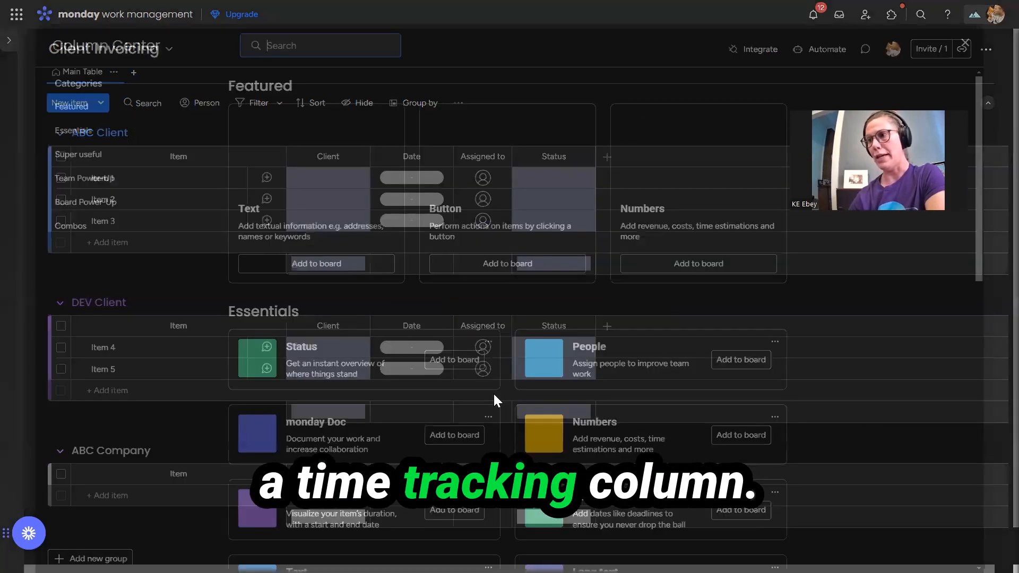
pyautogui.write('time')
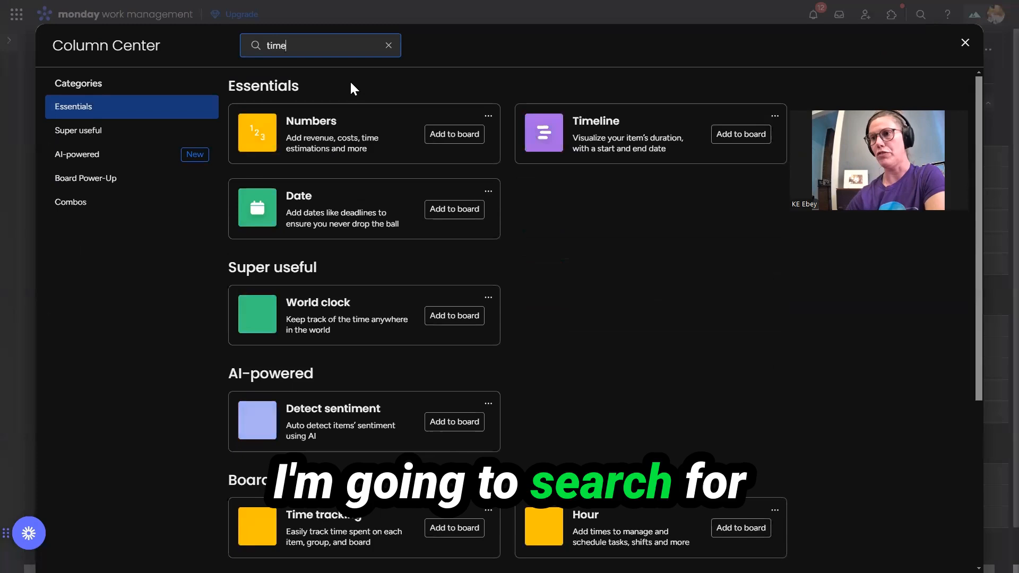
pyautogui.scroll(-3, 341, 313)
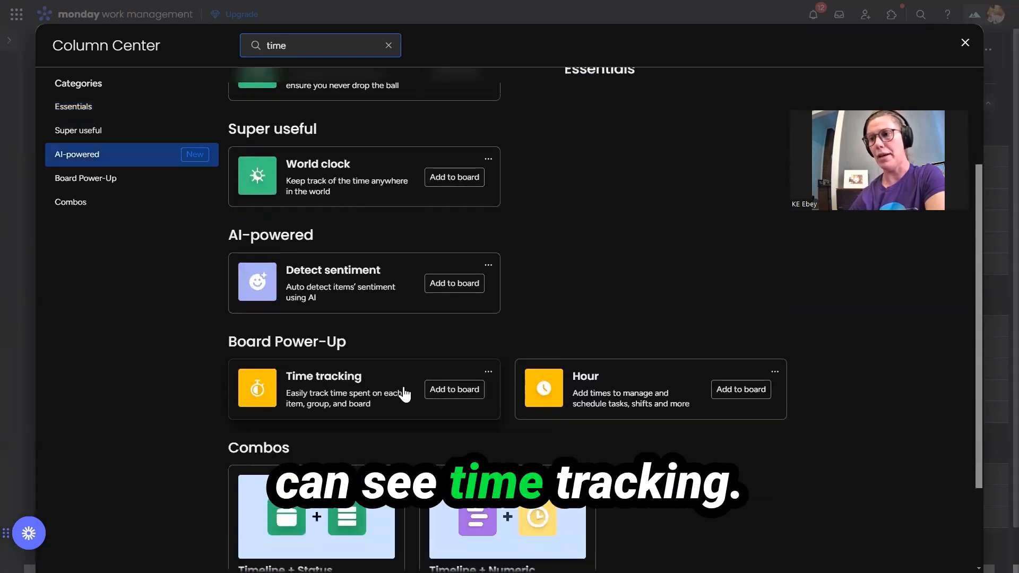
pyautogui.click(442, 390)
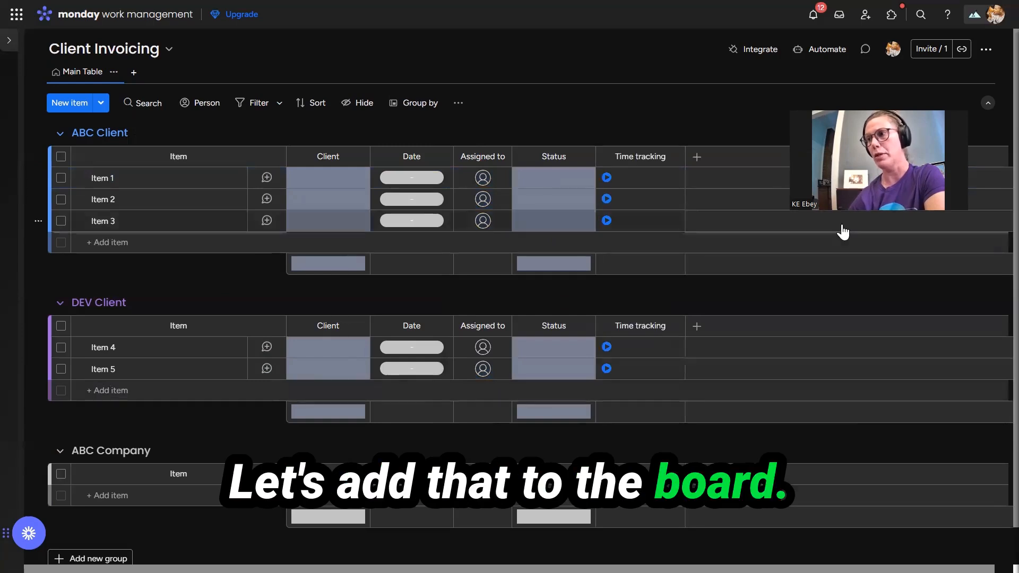
# Add a Formula column after Time tracking with the formula {Time Tracking#Hours}.
pyautogui.click(696, 158)
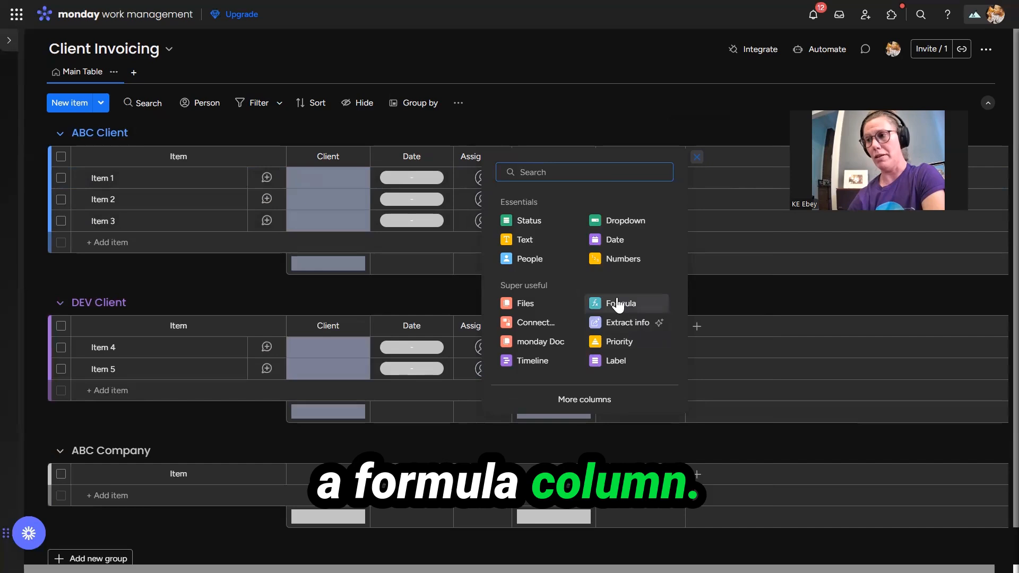
pyautogui.click(599, 302)
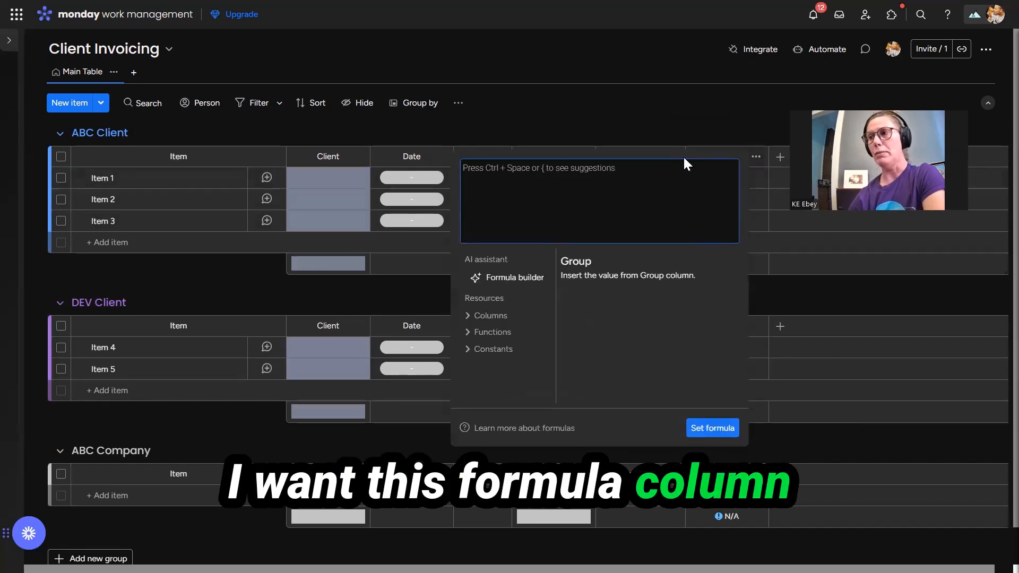
pyautogui.click(610, 169)
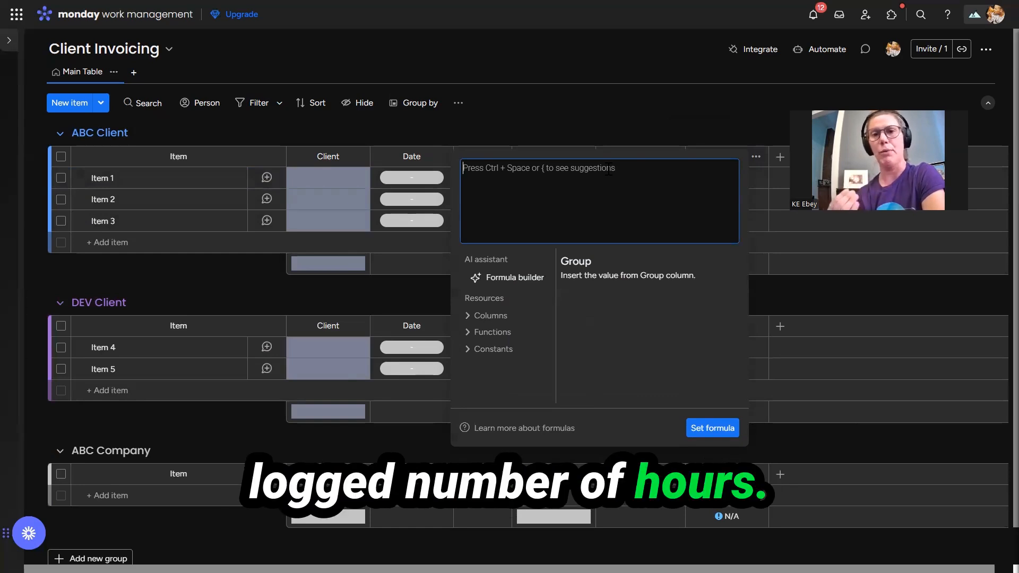
pyautogui.write('{Time Tracking#Hours}')
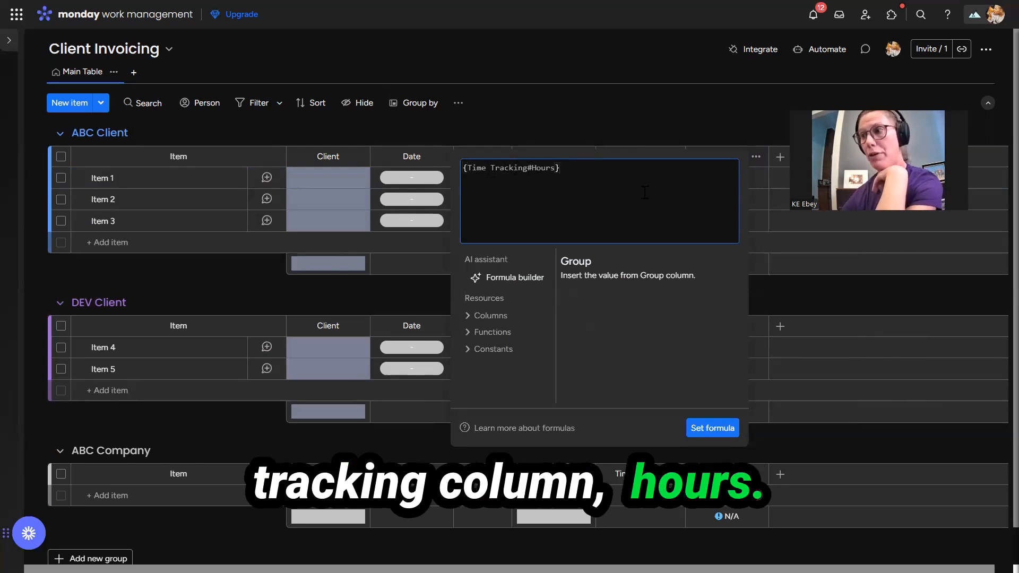
pyautogui.click(712, 428)
# Rename the new Formula column to "Logged Hrs".
pyautogui.click(730, 156)
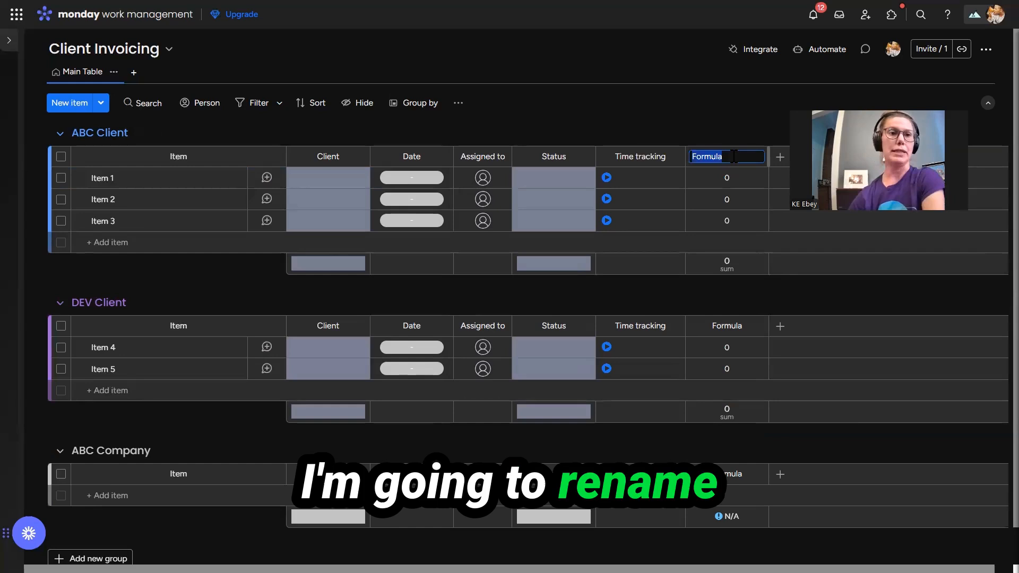
pyautogui.write('Logged Hrs')
pyautogui.press('Return')
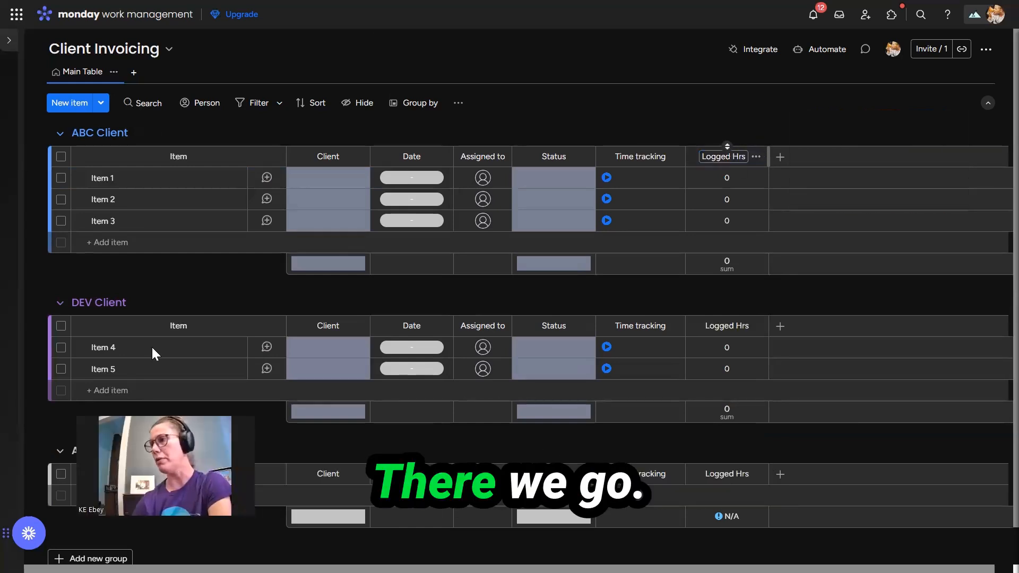
# Add a Numbers column after Logged Hrs and name it "Projected".
pyautogui.click(781, 158)
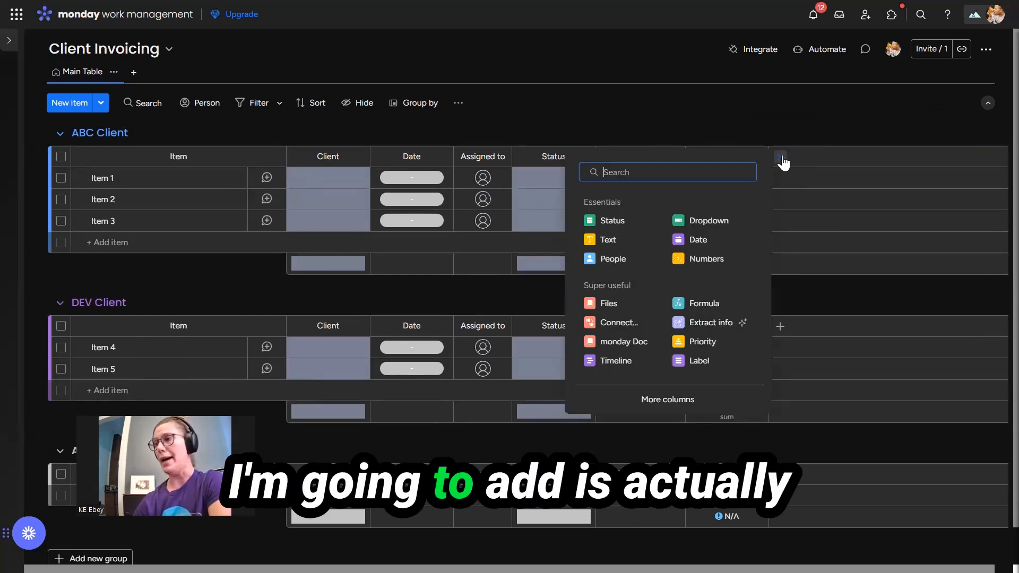
pyautogui.click(711, 266)
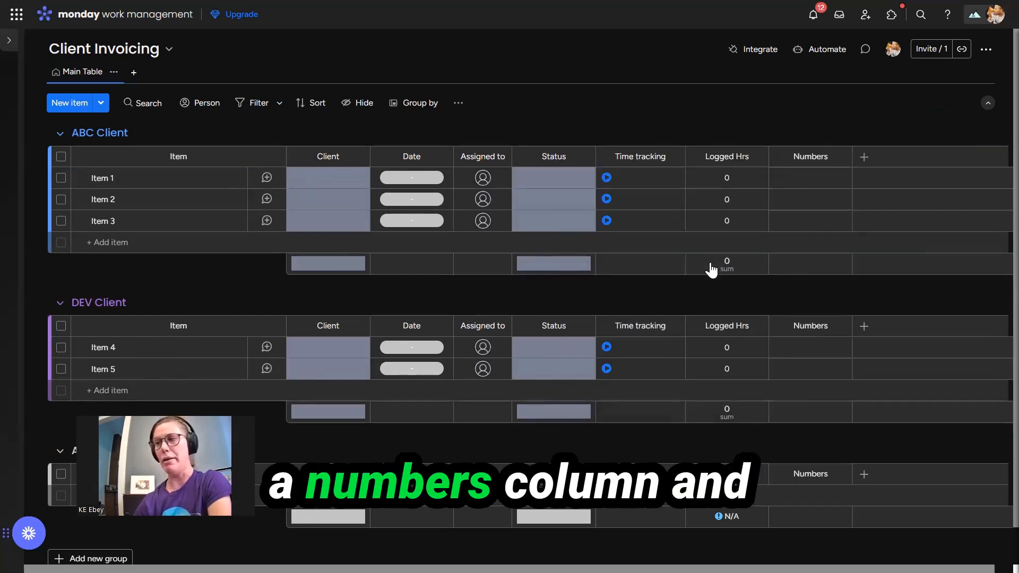
pyautogui.click(811, 157)
pyautogui.write('Projected')
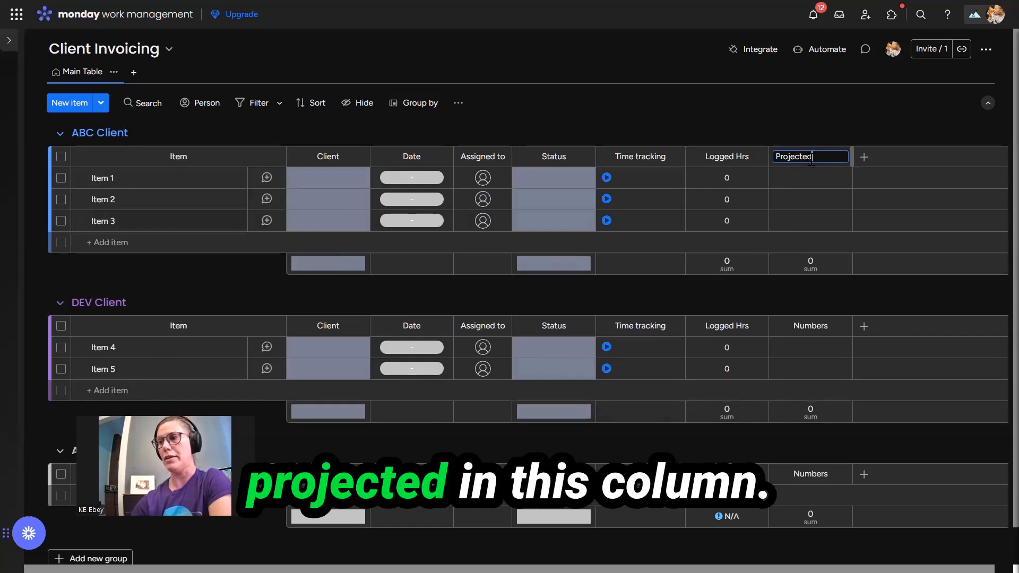
pyautogui.press('Return')
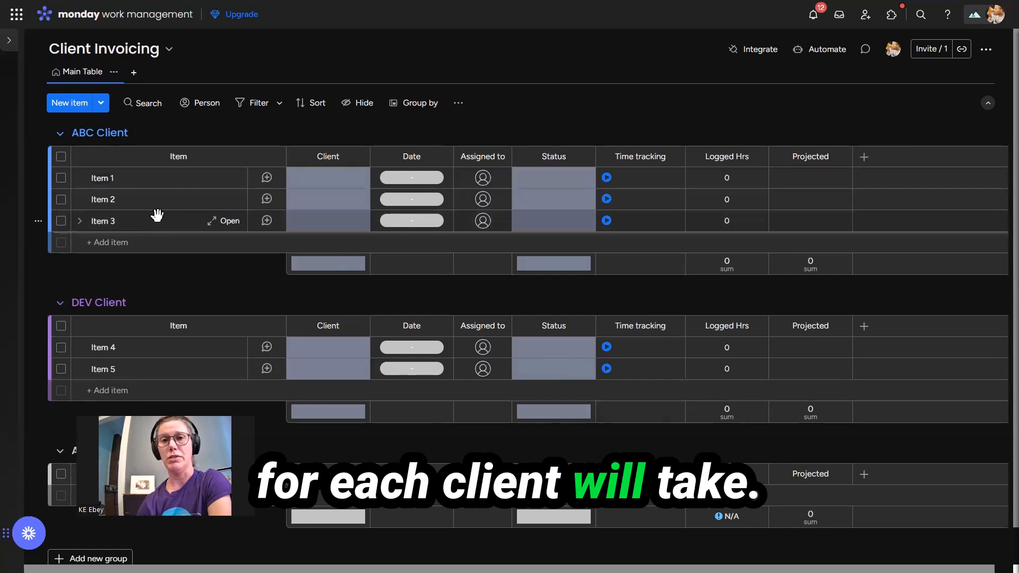
# Add another Numbers column after Projected and name it "Billable Rate".
pyautogui.click(863, 156)
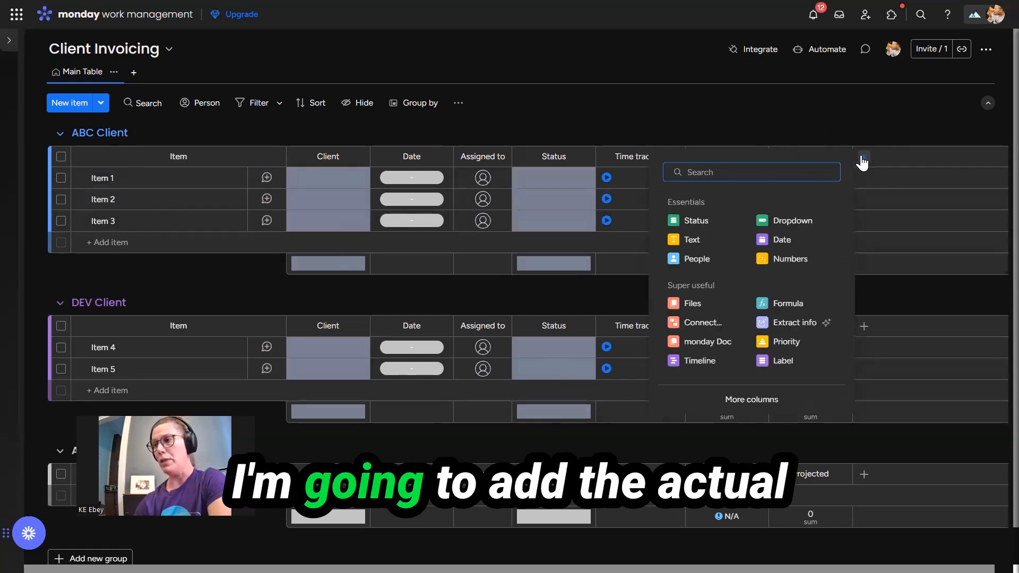
pyautogui.click(784, 260)
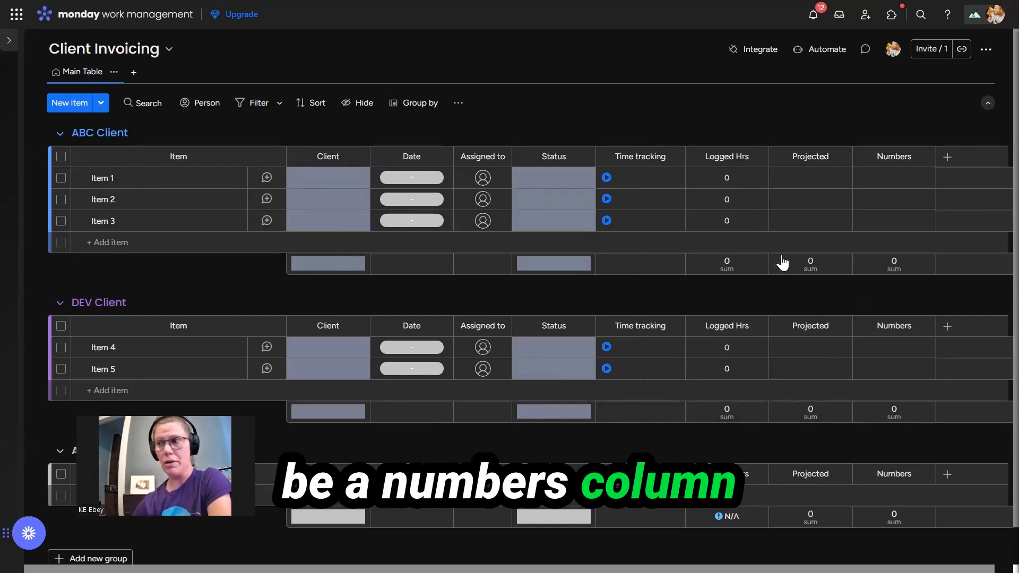
pyautogui.click(905, 157)
pyautogui.write('Billable')
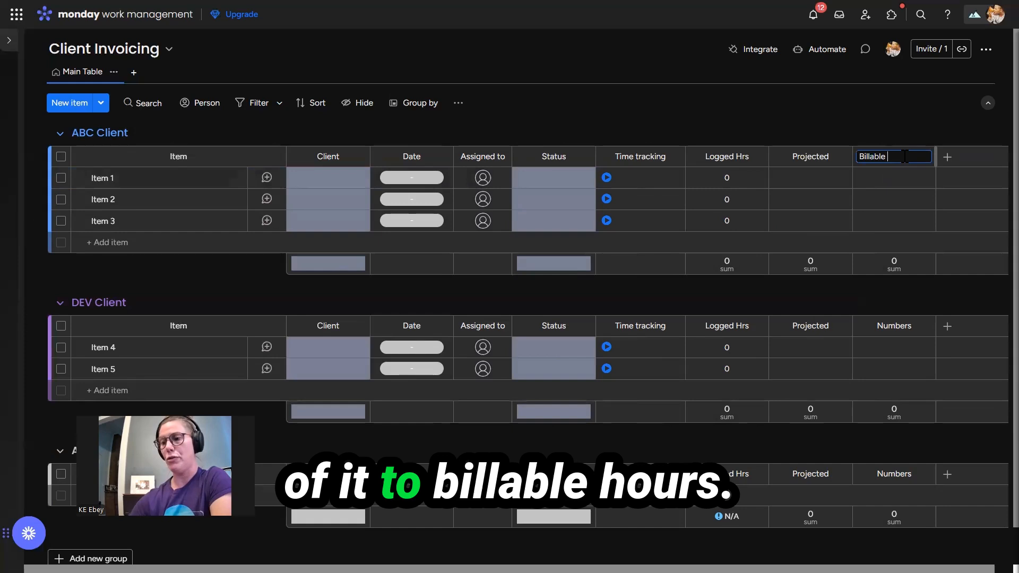
pyautogui.press('Return')
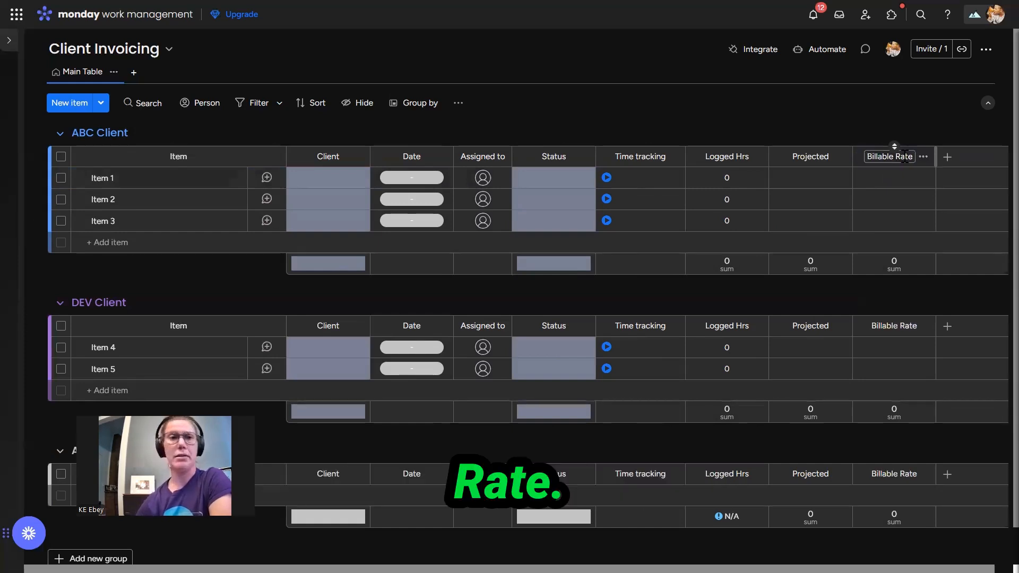
# Add a Formula column after Billable Rate with the formula MULTIPLY({Projected},{Billable Rate}) and name it "Projected $".
pyautogui.click(948, 158)
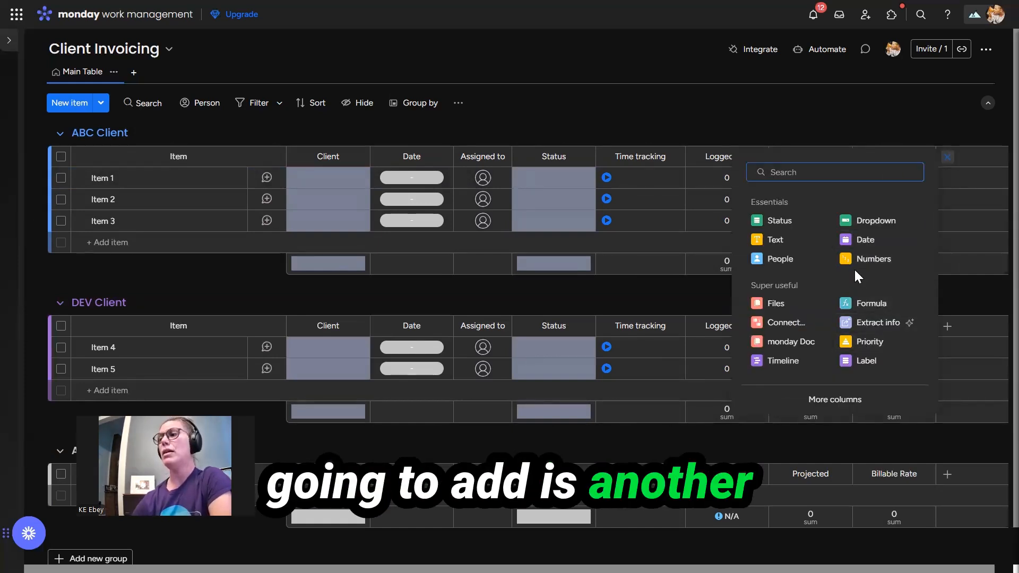
pyautogui.click(850, 305)
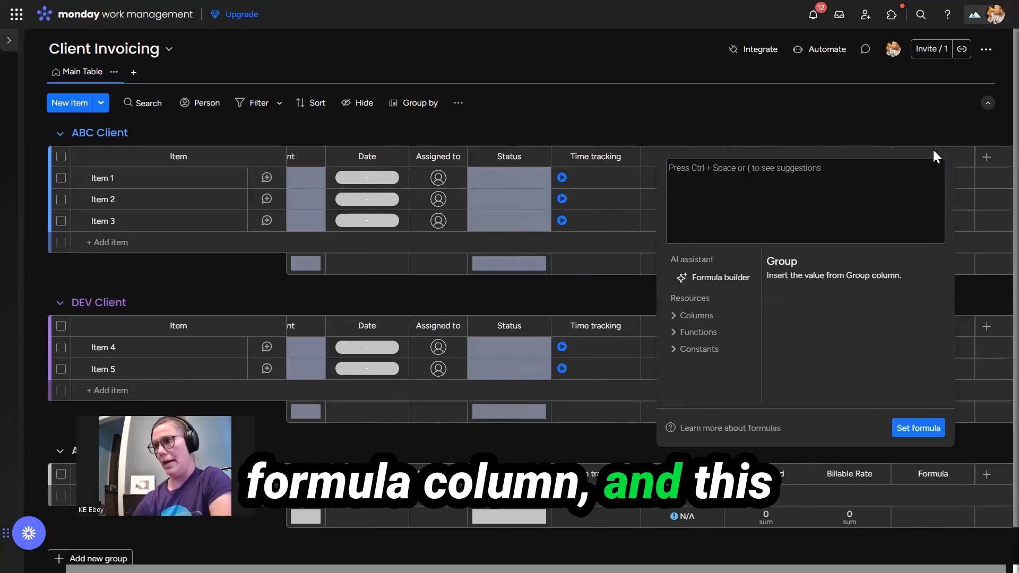
pyautogui.click(858, 185)
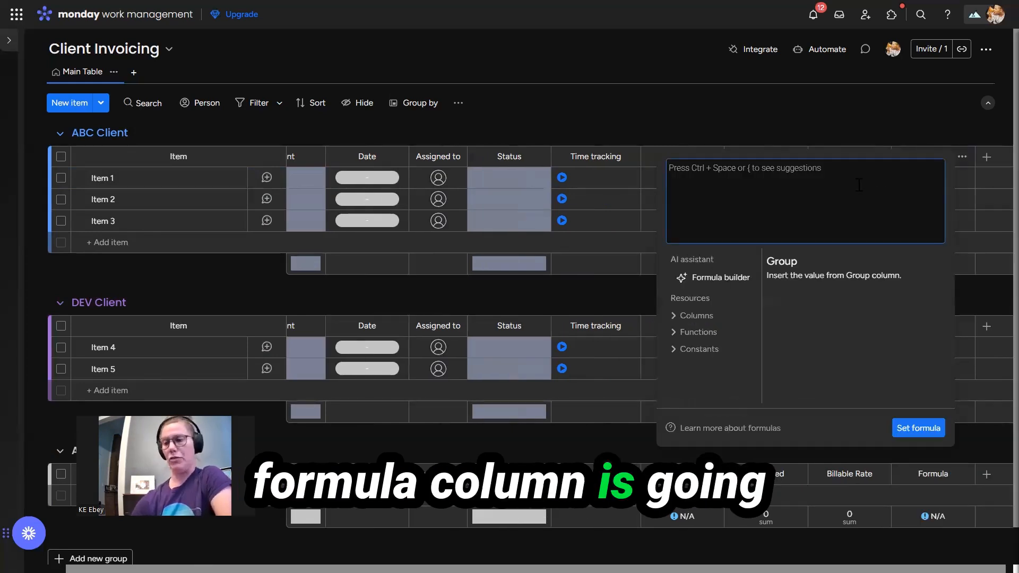
pyautogui.write('MULTIPLY({Projected},{Billable Rate})')
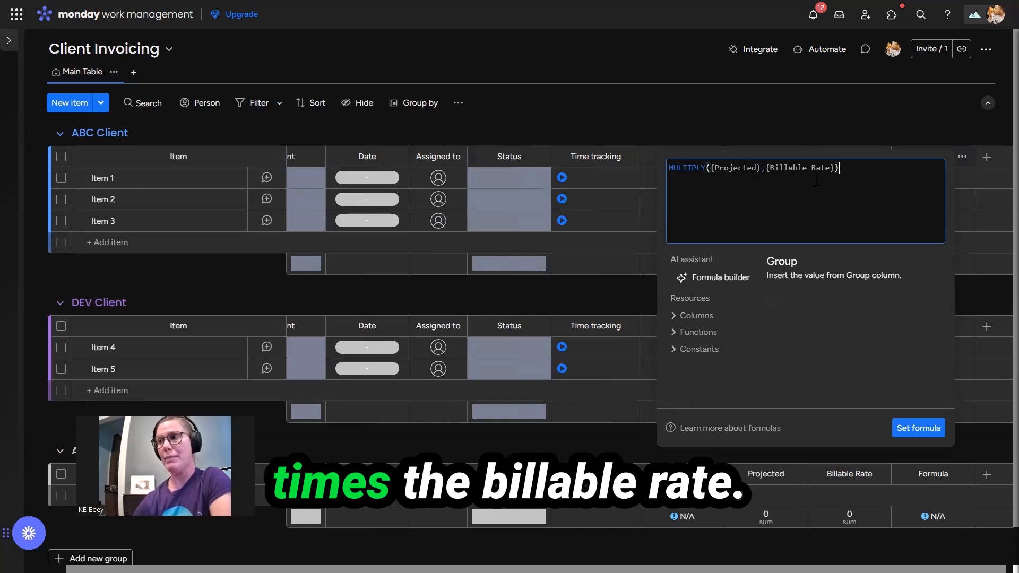
pyautogui.click(933, 156)
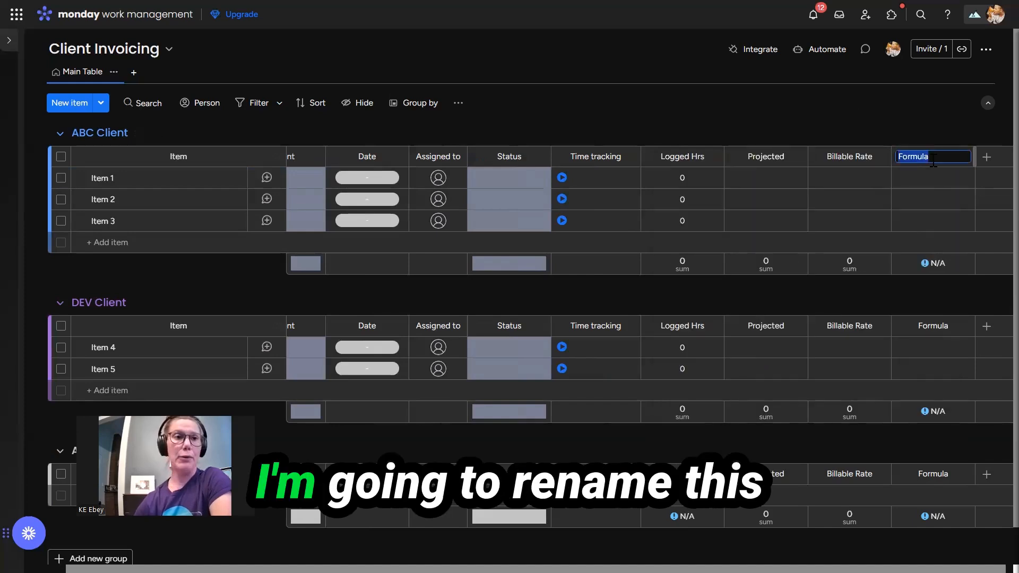
pyautogui.write('Projected $')
pyautogui.press('Return')
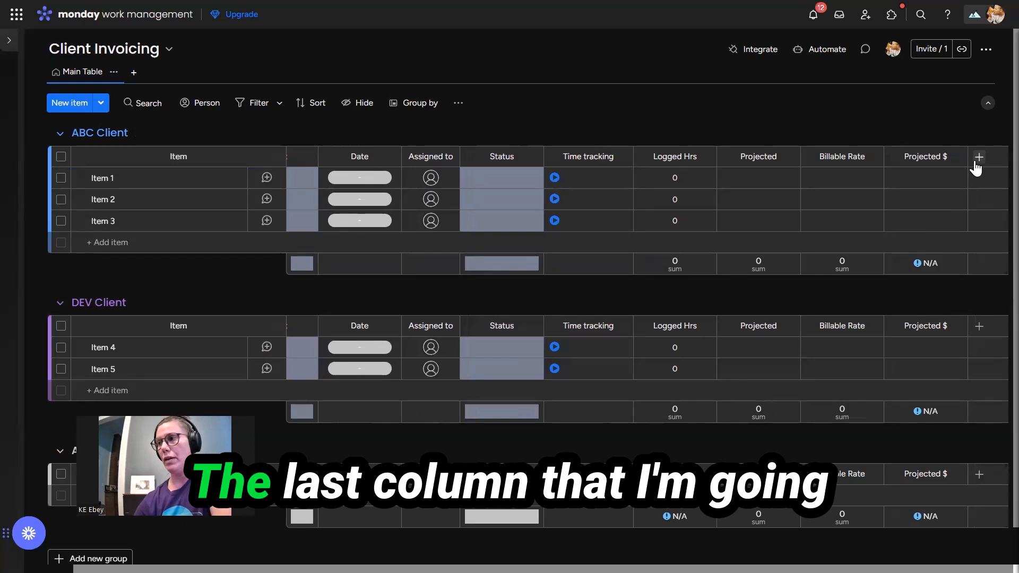
# Add another Formula column after Projected $ with the formula MULTIPLY({Logged Hrs},{Billable Rate}) and name it "Invoice AMount".
pyautogui.click(979, 157)
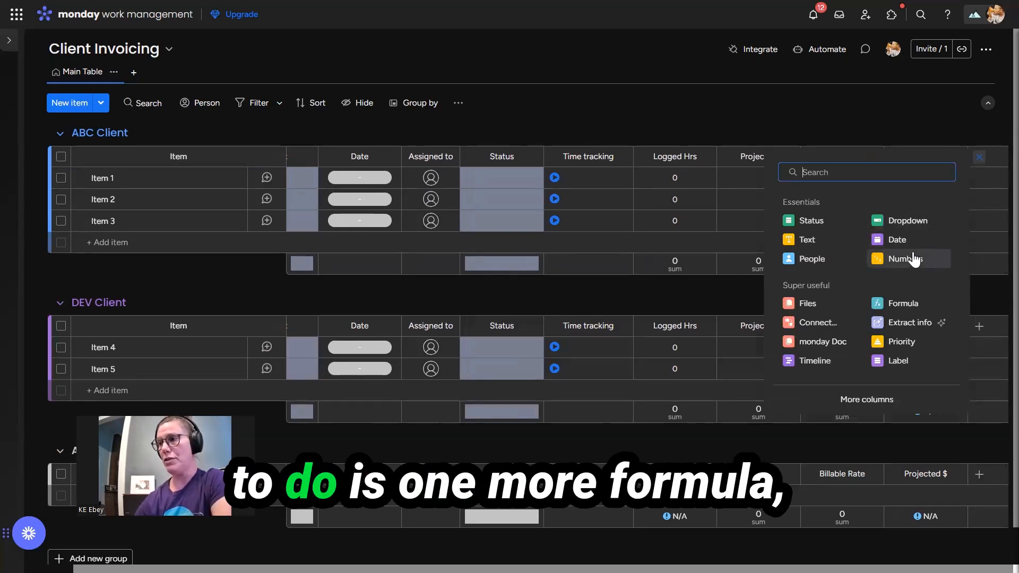
pyautogui.click(894, 305)
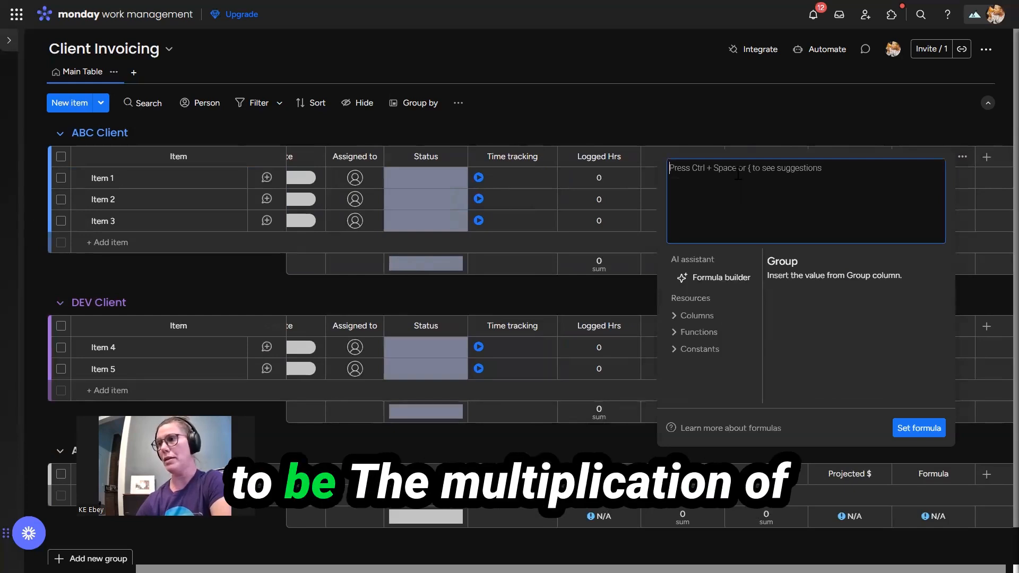
pyautogui.write('MULTIPLY({Logged},{Billable Rate})')
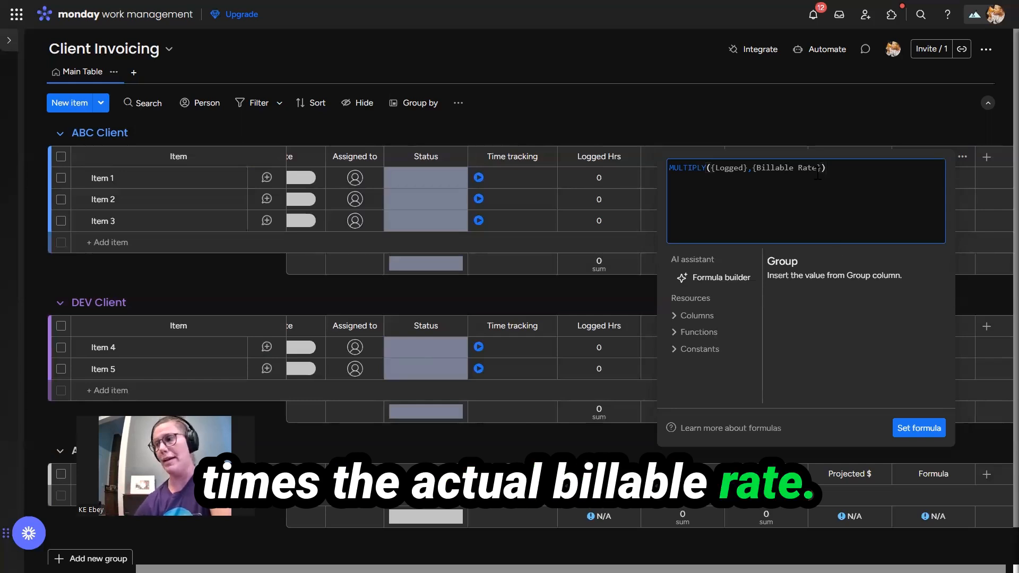
pyautogui.click(919, 429)
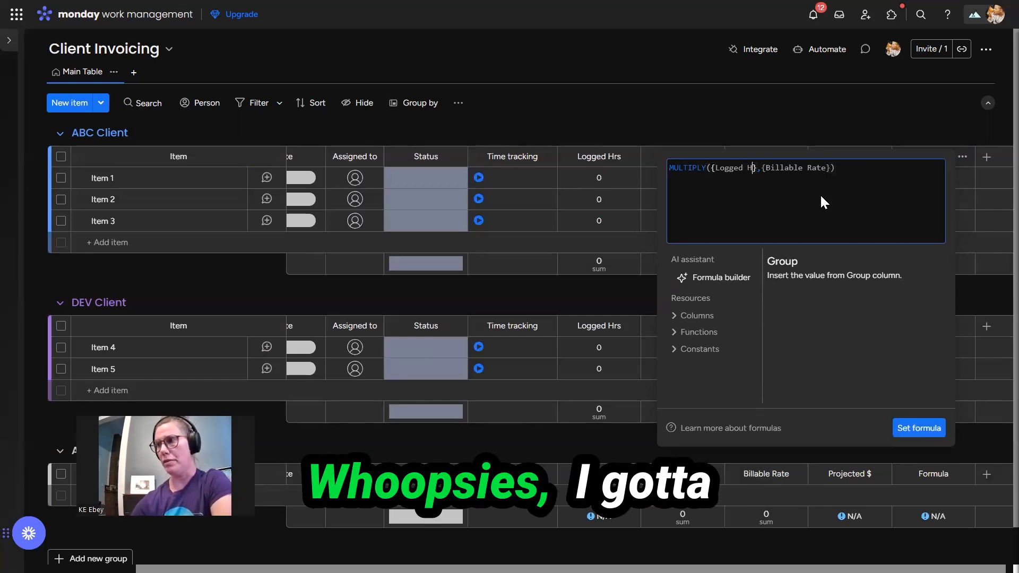
pyautogui.write('rs')
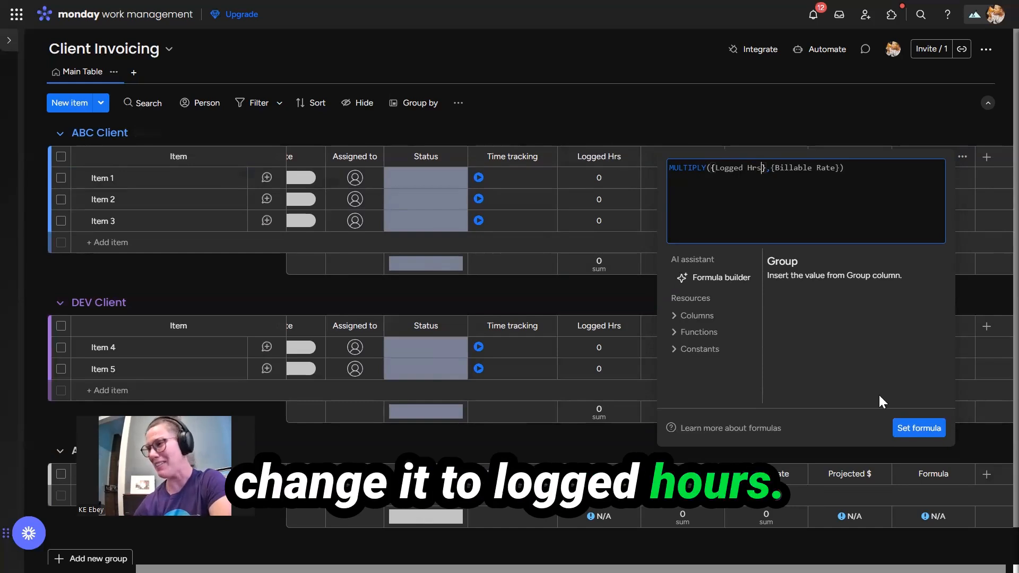
pyautogui.click(913, 431)
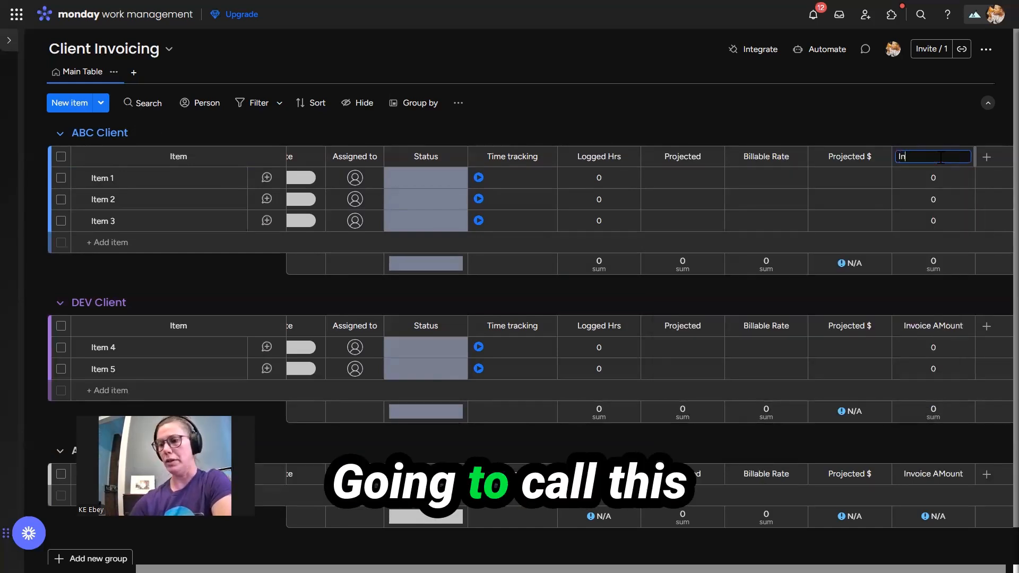
pyautogui.write('nt')
pyautogui.press('Return')
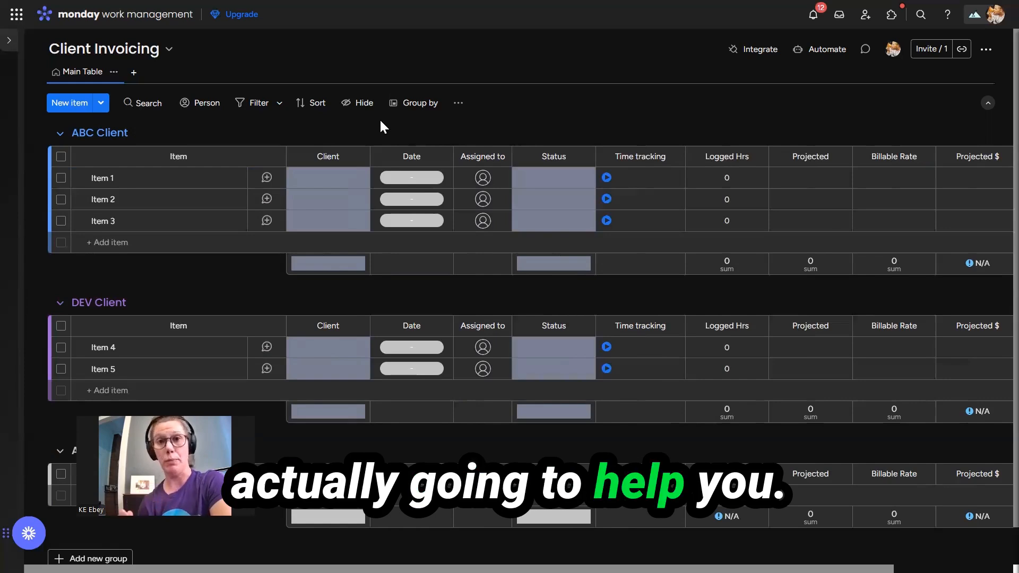
# Rename the three ABC Client items "Create a project plan", "Create an SOP" and "Send SOP to" followed by the recipient's first name.
pyautogui.click(104, 178)
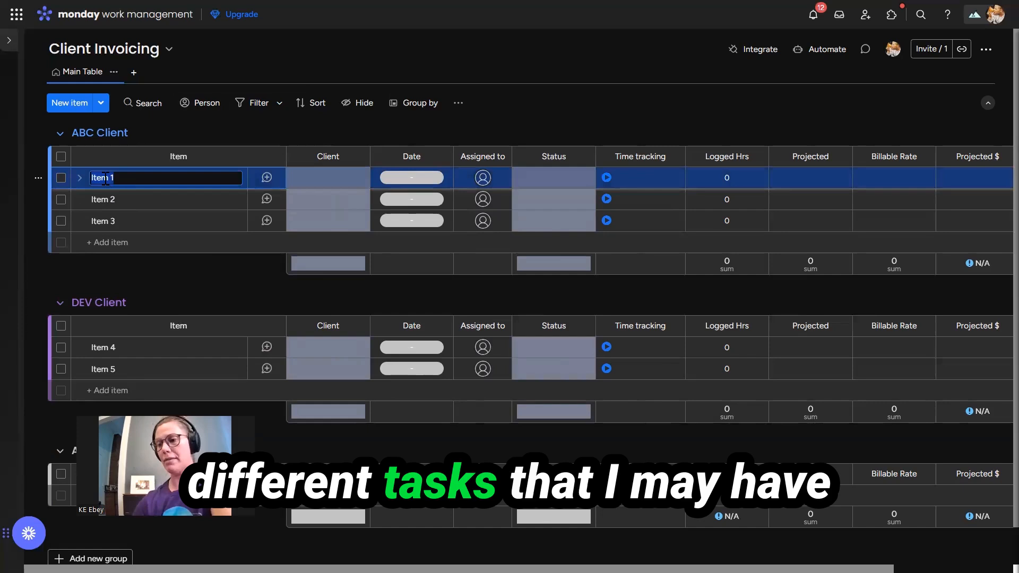
pyautogui.write('Create a project plan')
pyautogui.press('Return')
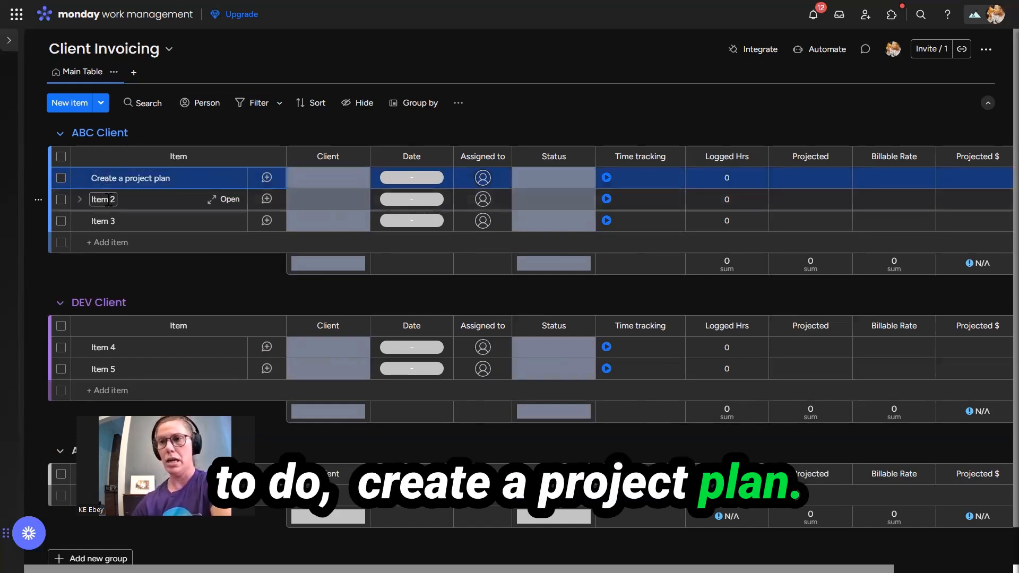
pyautogui.click(108, 200)
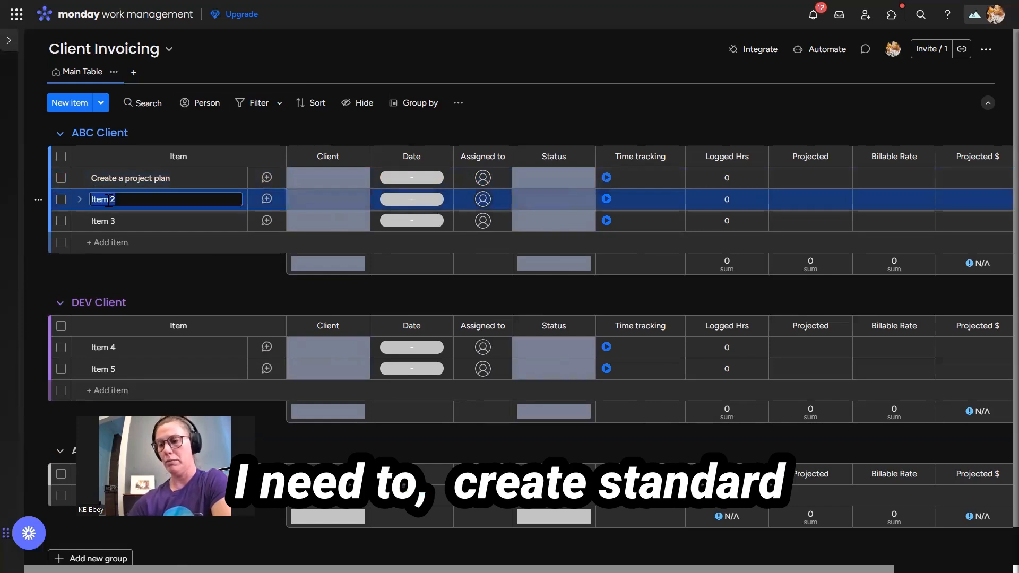
pyautogui.write('Create an SOP')
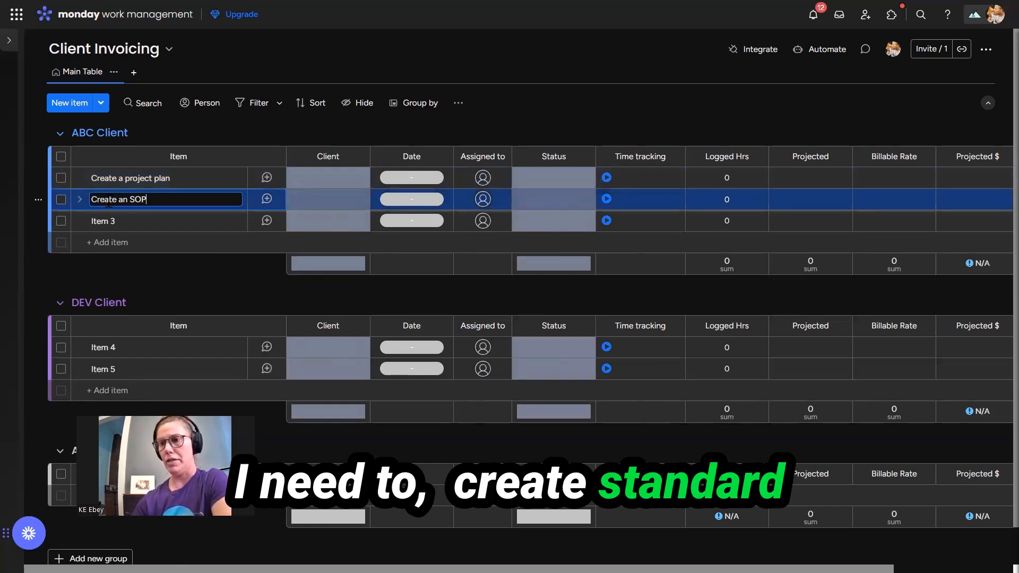
pyautogui.press('Return')
pyautogui.click(106, 221)
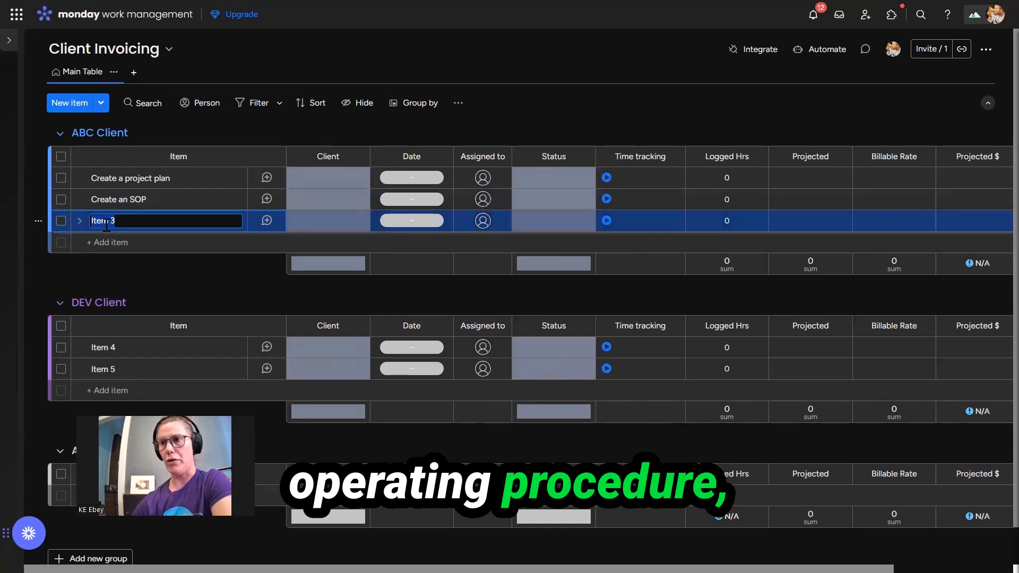
pyautogui.write('Send SOP to Car')
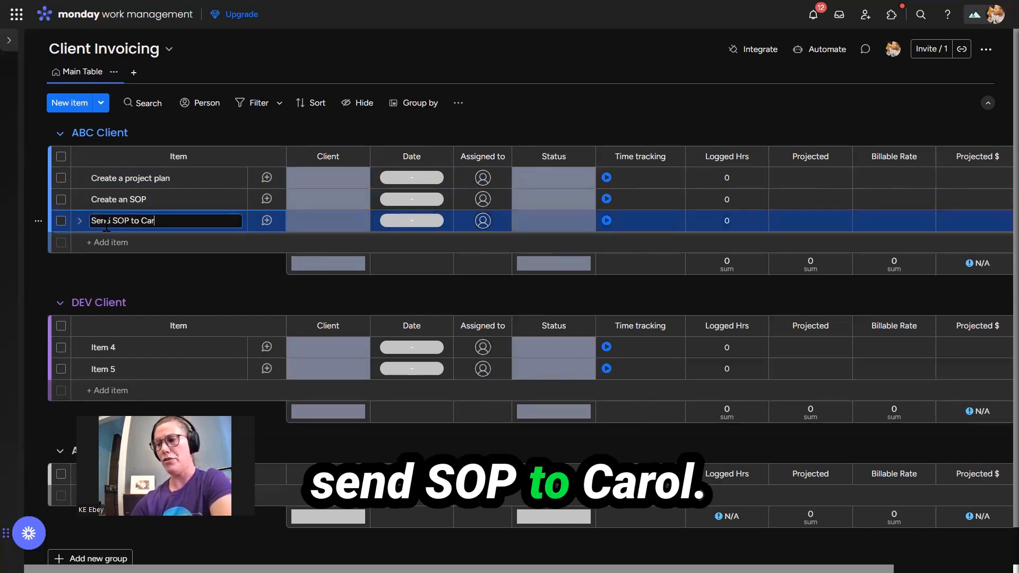
pyautogui.write('ol')
pyautogui.press('Return')
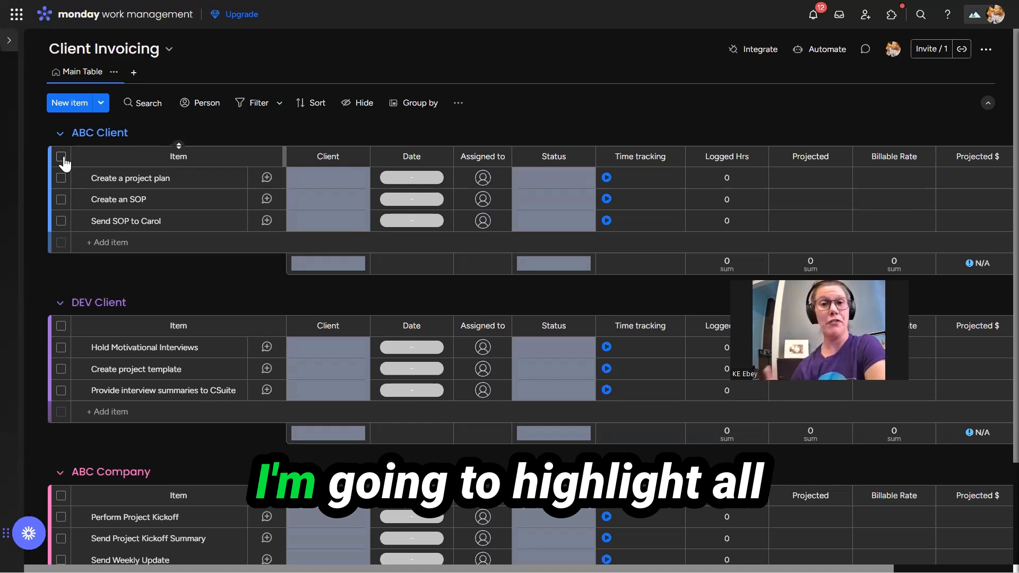
# Assign the ABC client label to all three items in the ABC Client group at once, and clear the selection.
pyautogui.click(61, 156)
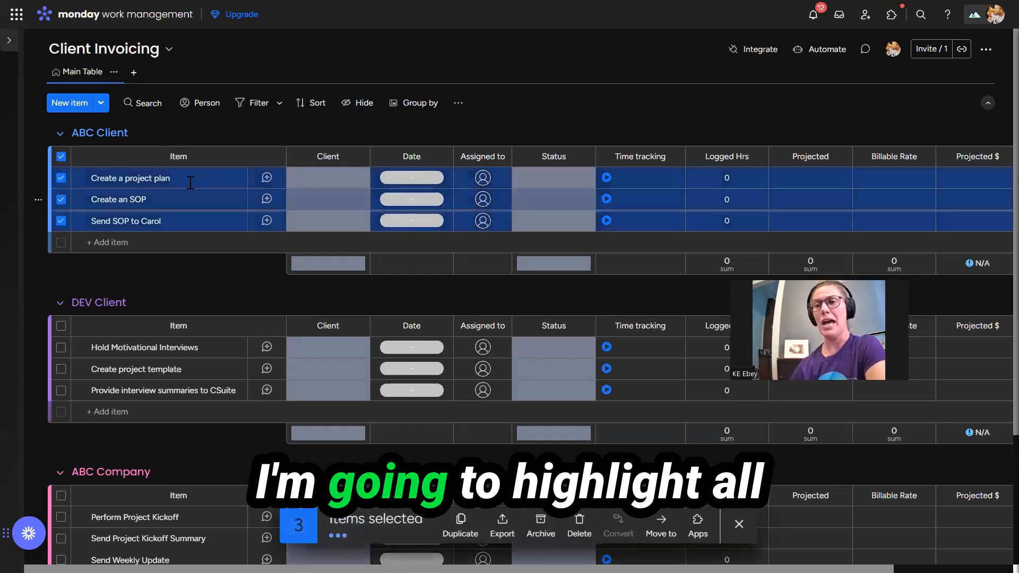
pyautogui.click(333, 182)
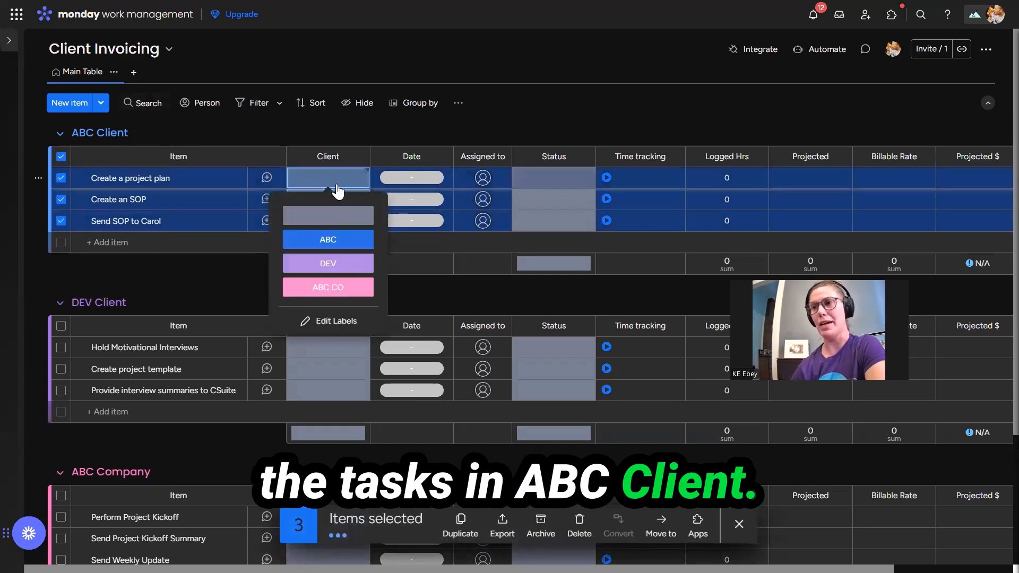
pyautogui.rightClick(329, 237)
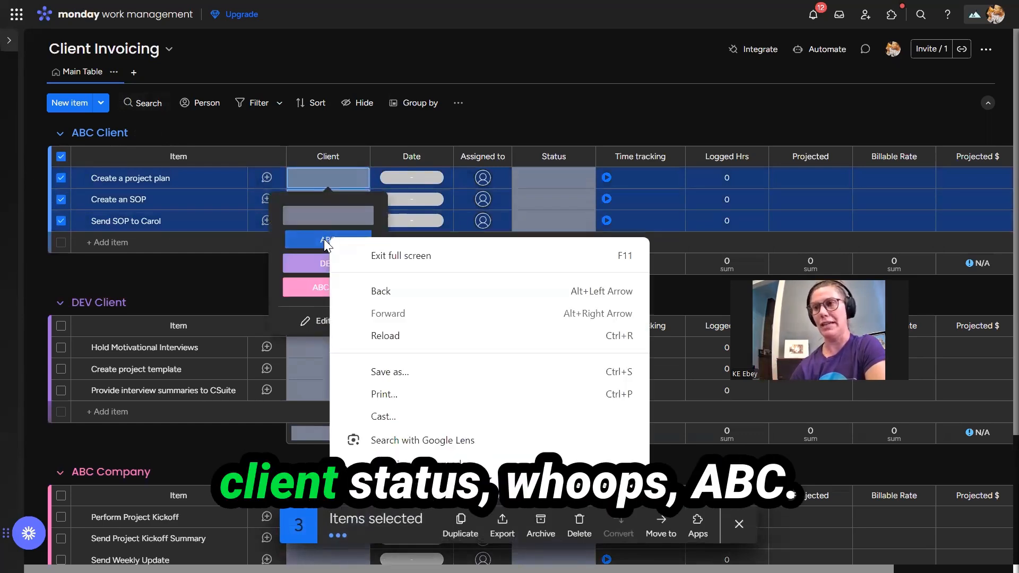
pyautogui.click(324, 239)
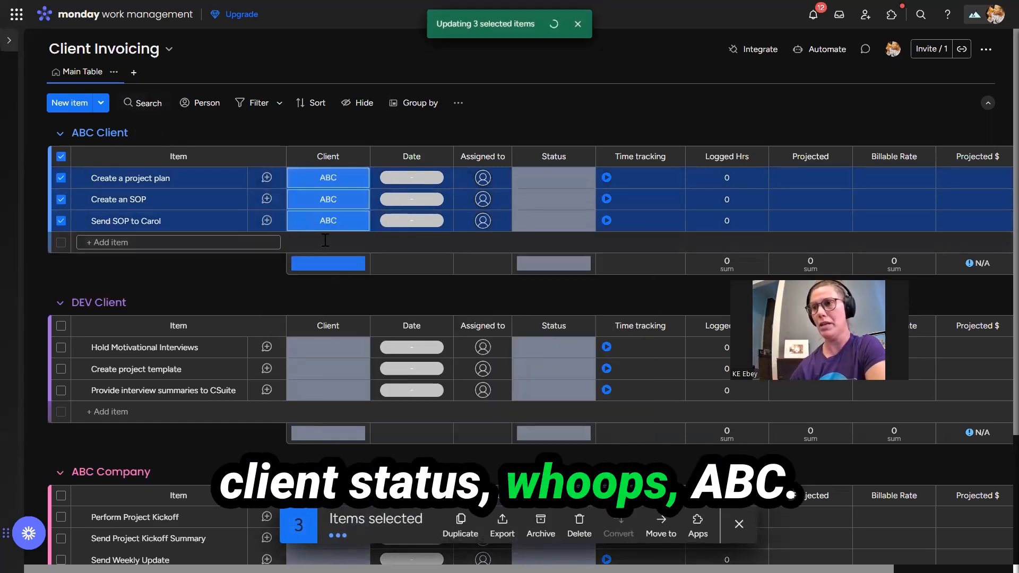
pyautogui.click(62, 327)
pyautogui.press('Escape')
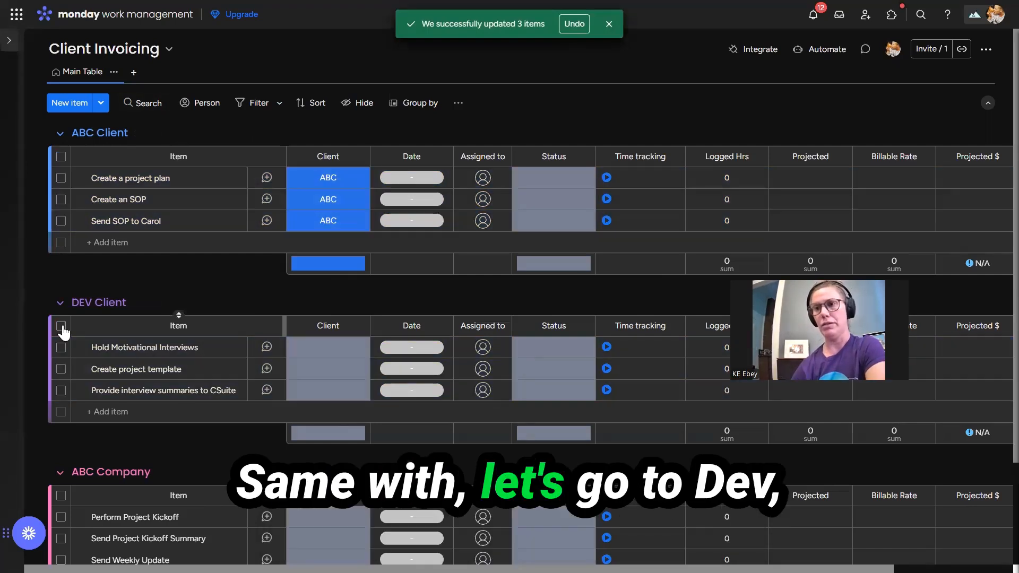
# Assign the DEV client label to all items in the DEV Client group at once, and clear the selection.
pyautogui.click(61, 326)
pyautogui.click(321, 371)
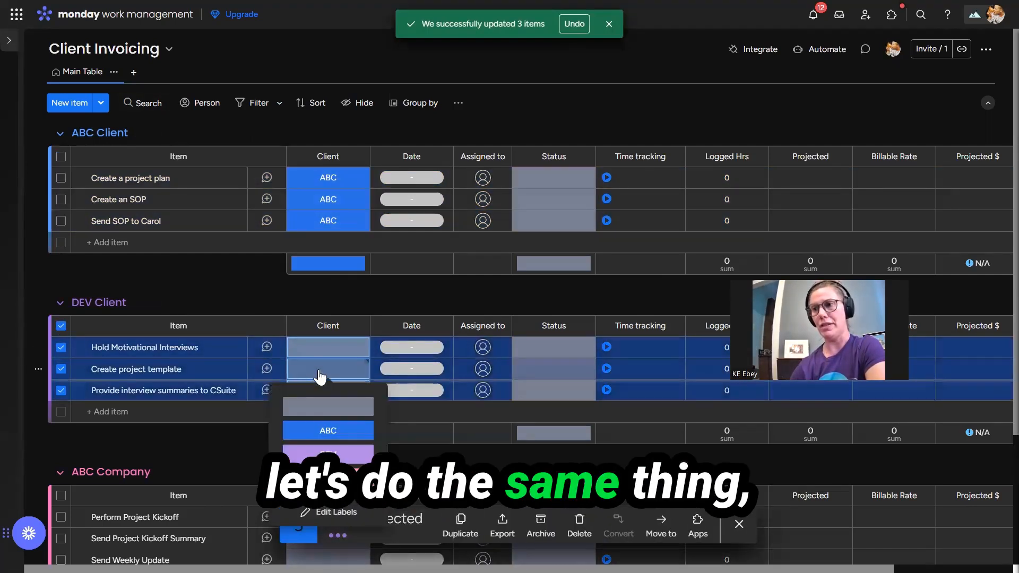
pyautogui.click(328, 454)
pyautogui.press('Escape')
# Assign the ABC CO client label to all items in the ABC Company group at once, and clear the selection.
pyautogui.scroll(-2, 147, 459)
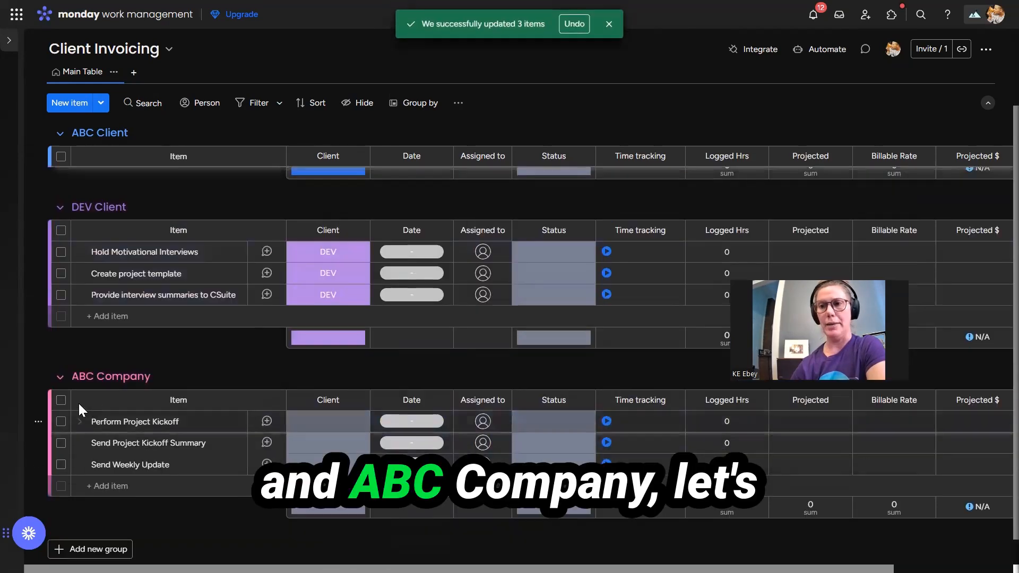
pyautogui.click(61, 404)
pyautogui.click(305, 439)
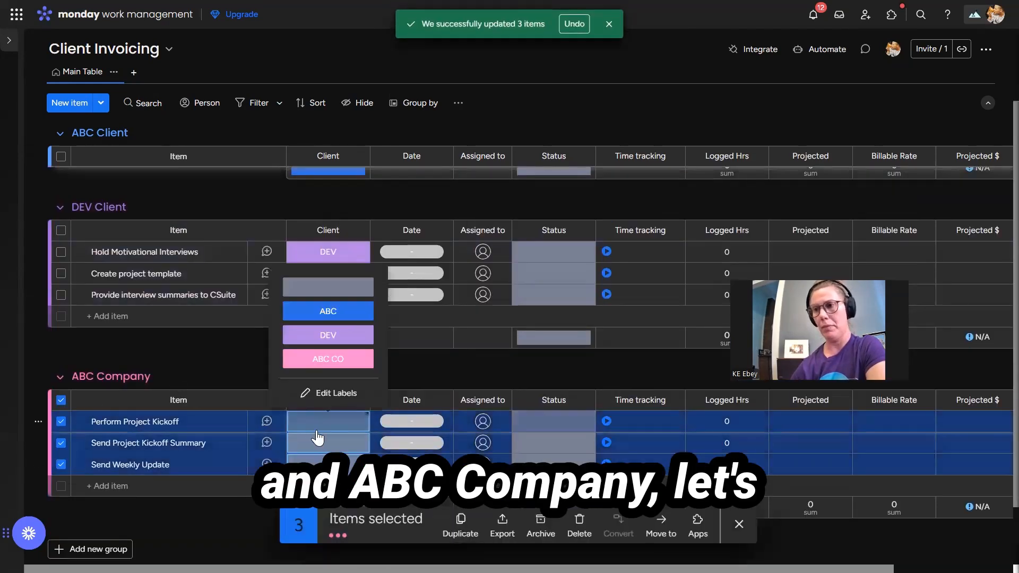
pyautogui.click(330, 360)
pyautogui.press('Escape')
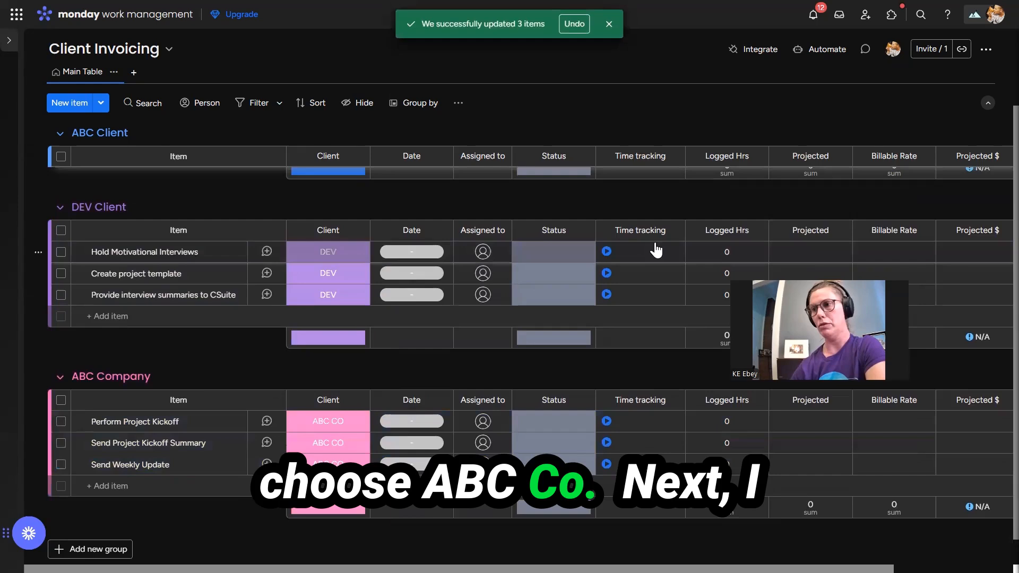
# Set the Date timeline column as a deadline, connected to the Status column and the Assigned to person column.
pyautogui.scroll(2, 418, 163)
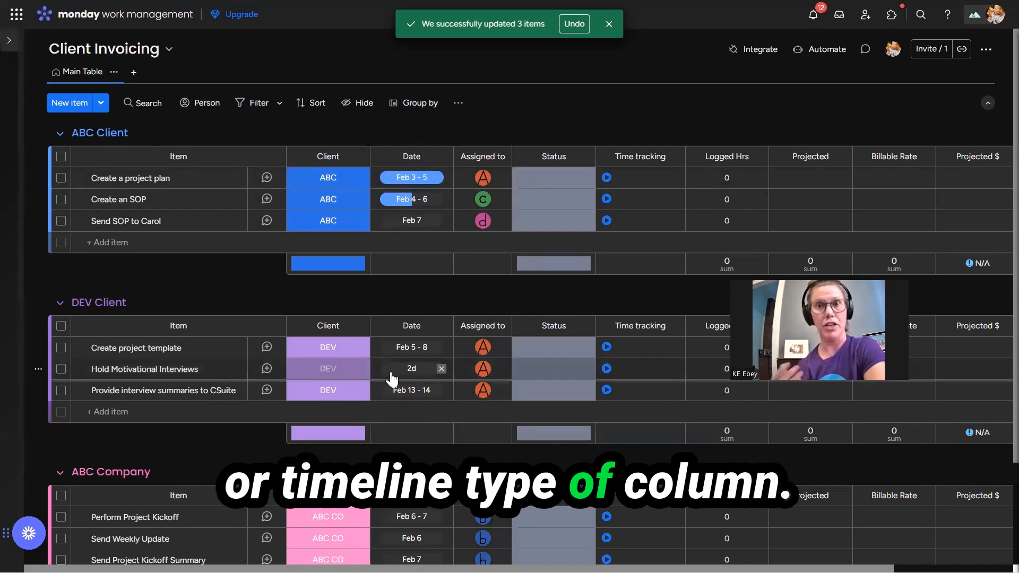
pyautogui.click(441, 158)
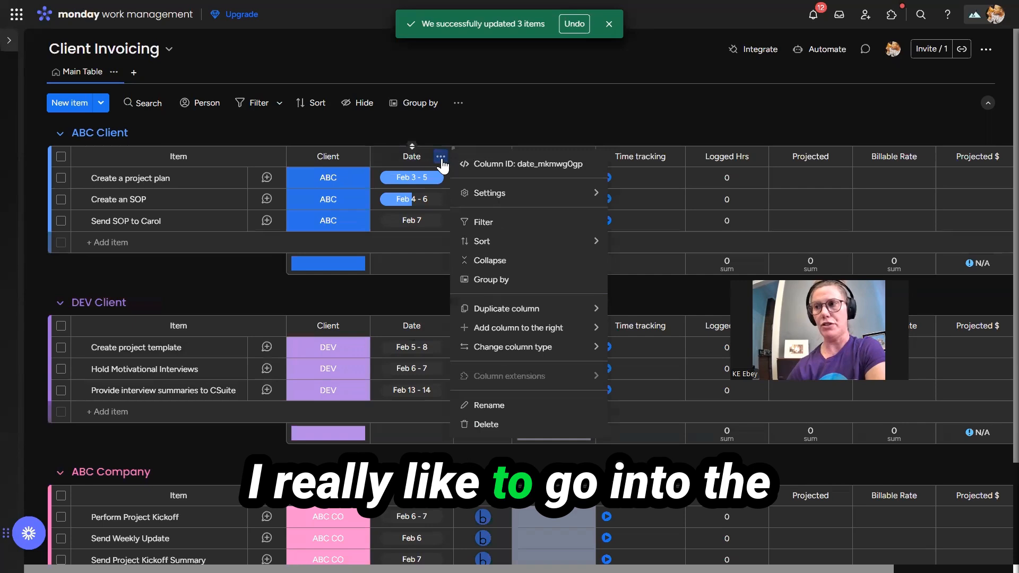
pyautogui.moveTo(484, 197)
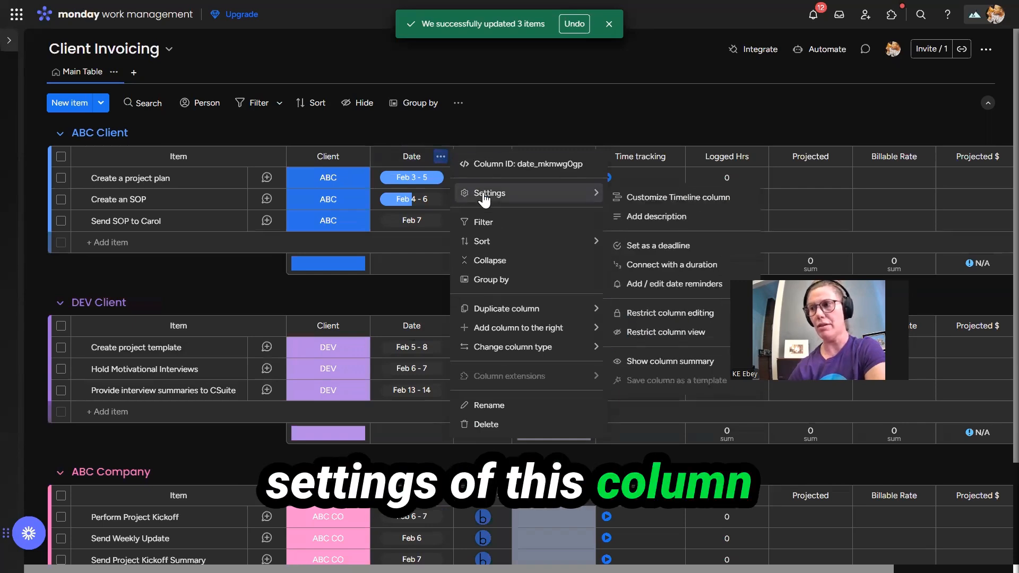
pyautogui.click(643, 246)
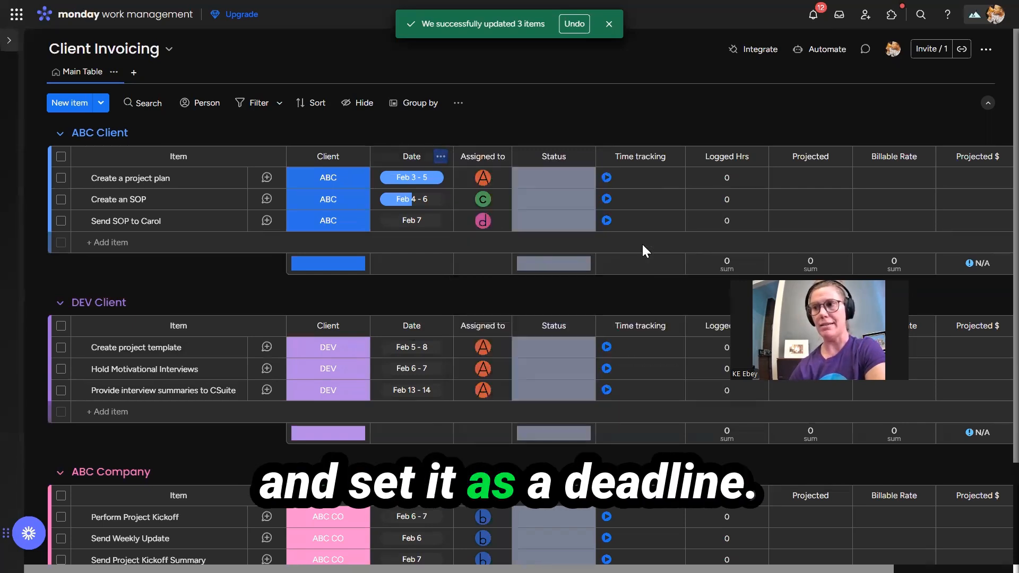
pyautogui.click(573, 193)
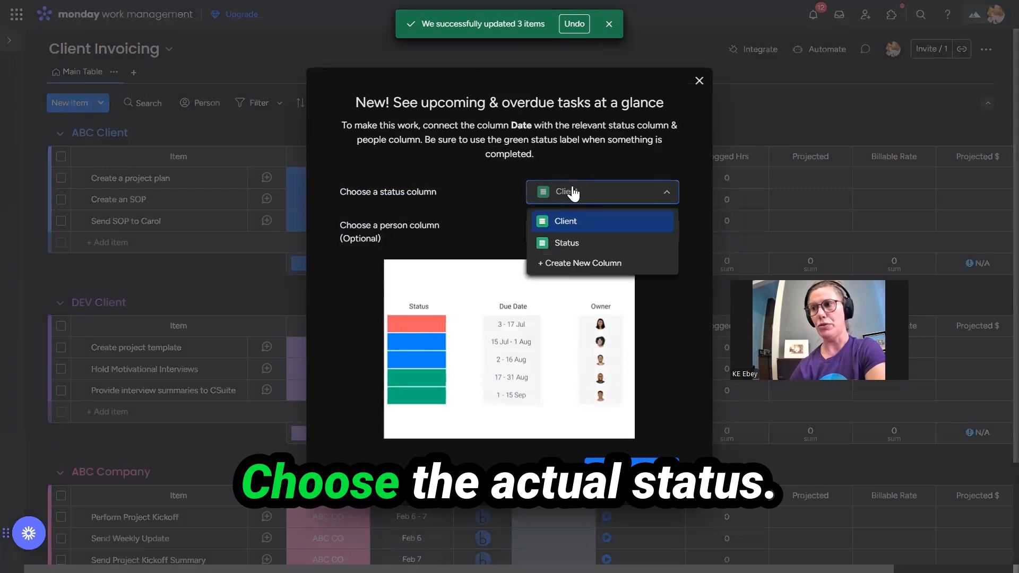
pyautogui.click(566, 244)
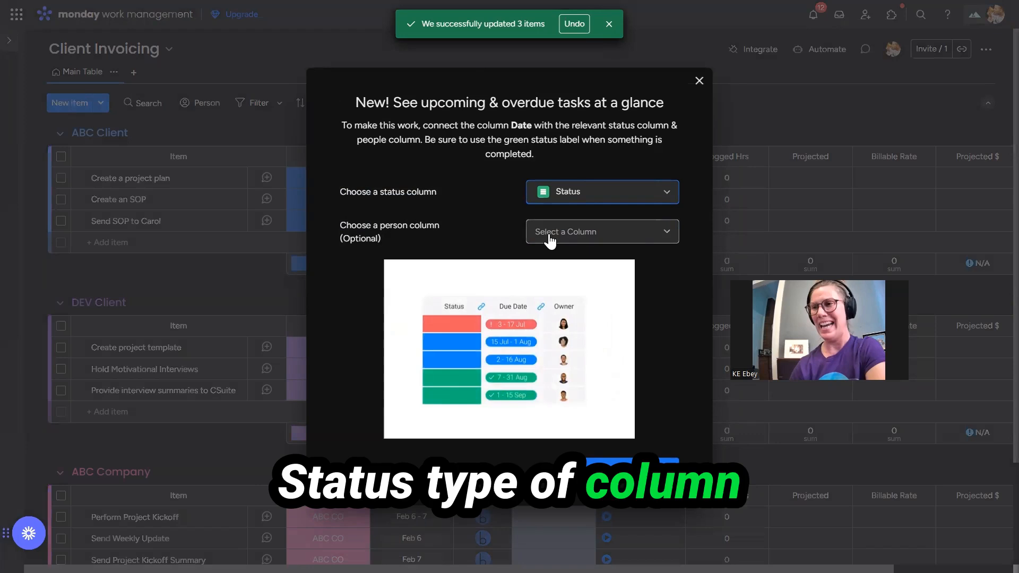
pyautogui.click(549, 235)
pyautogui.click(563, 267)
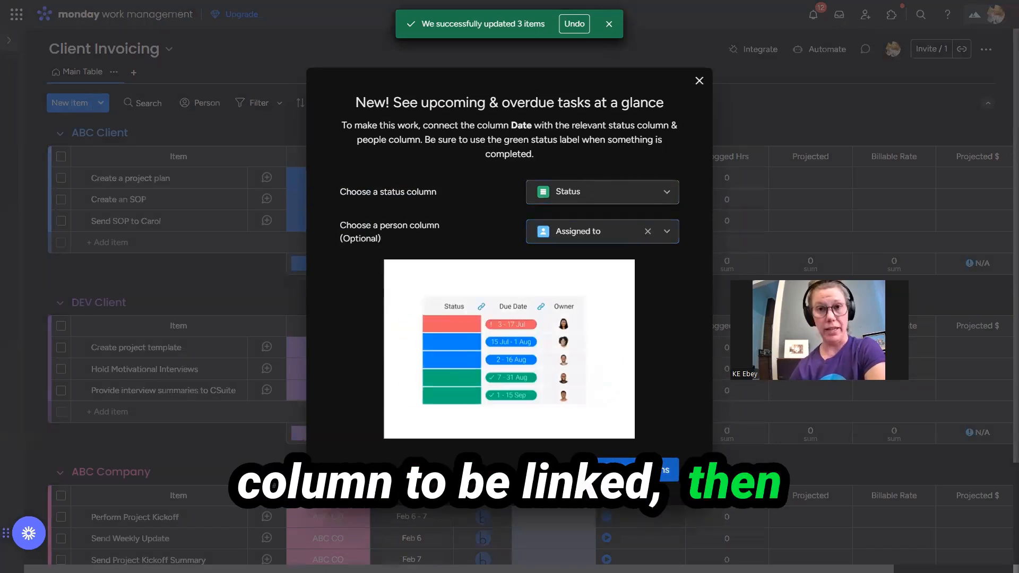
pyautogui.click(637, 470)
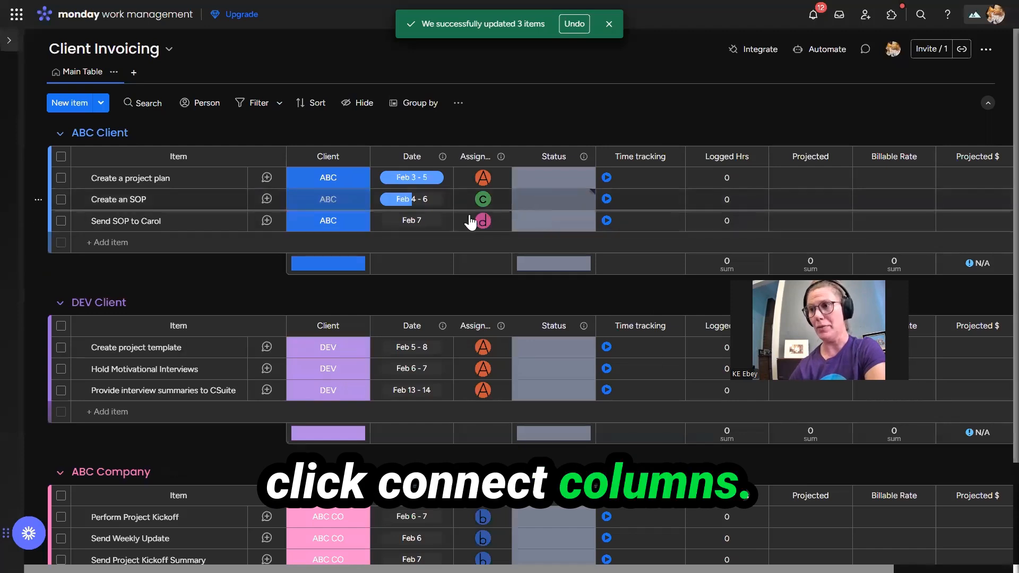
# Change the date of the "Send SOP" item in the ABC Client group to February 3, 2025.
pyautogui.click(414, 221)
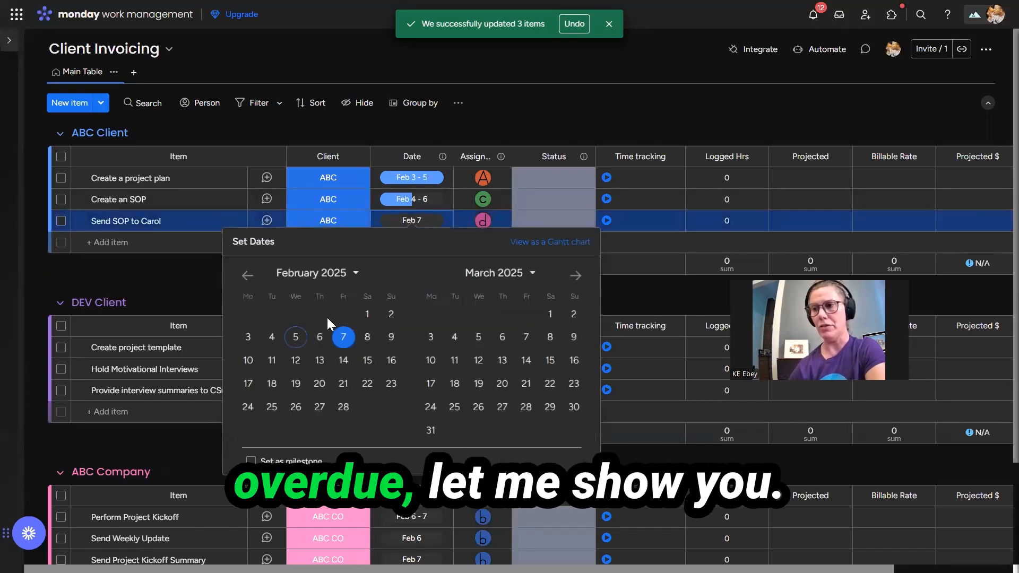
pyautogui.click(247, 274)
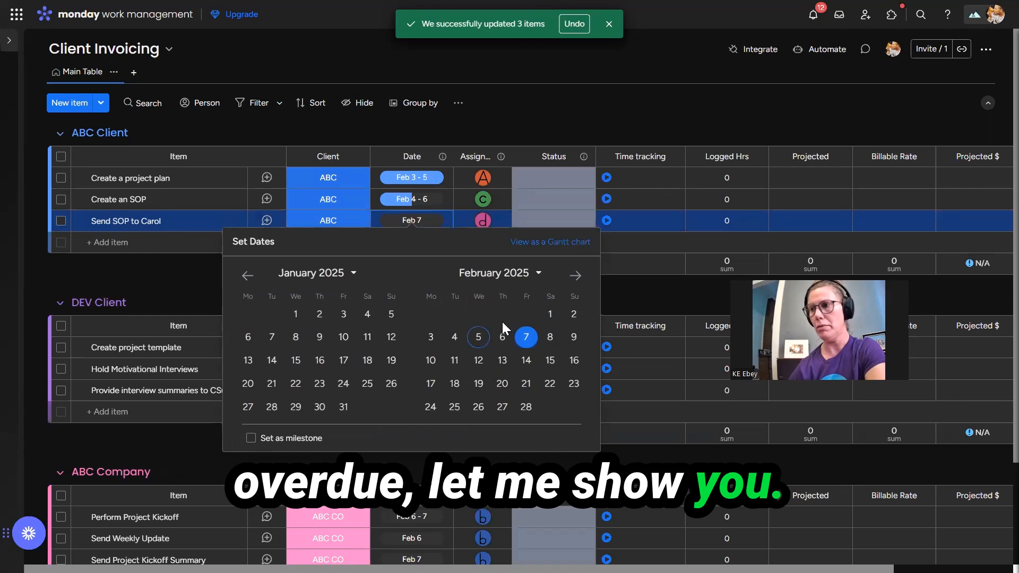
pyautogui.click(431, 339)
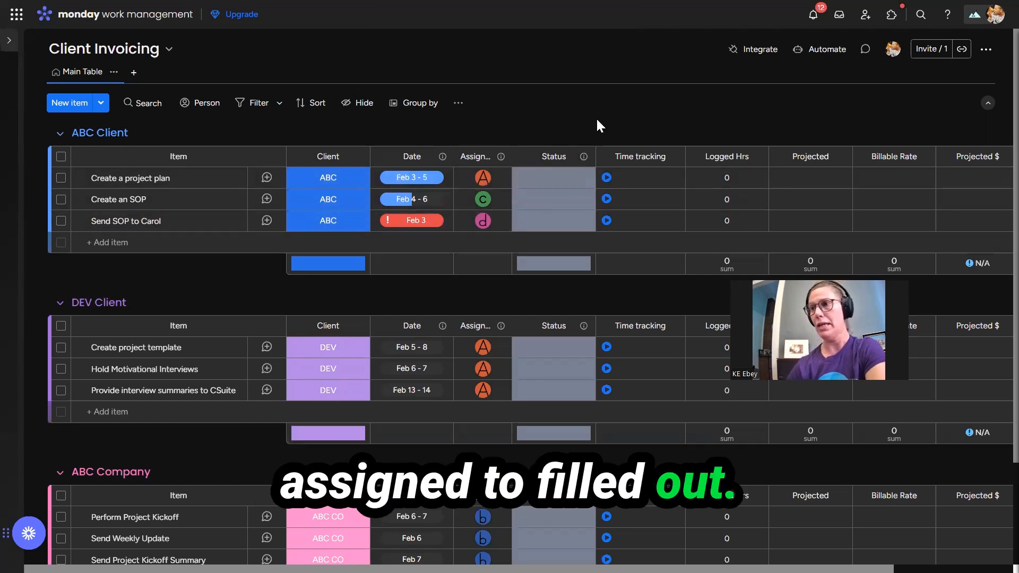
# Set the ABC Client statuses: "Create a project plan" to Done, "Create an SOP" to Working on it, and the "Send SOP" item to Stuck.
pyautogui.click(555, 182)
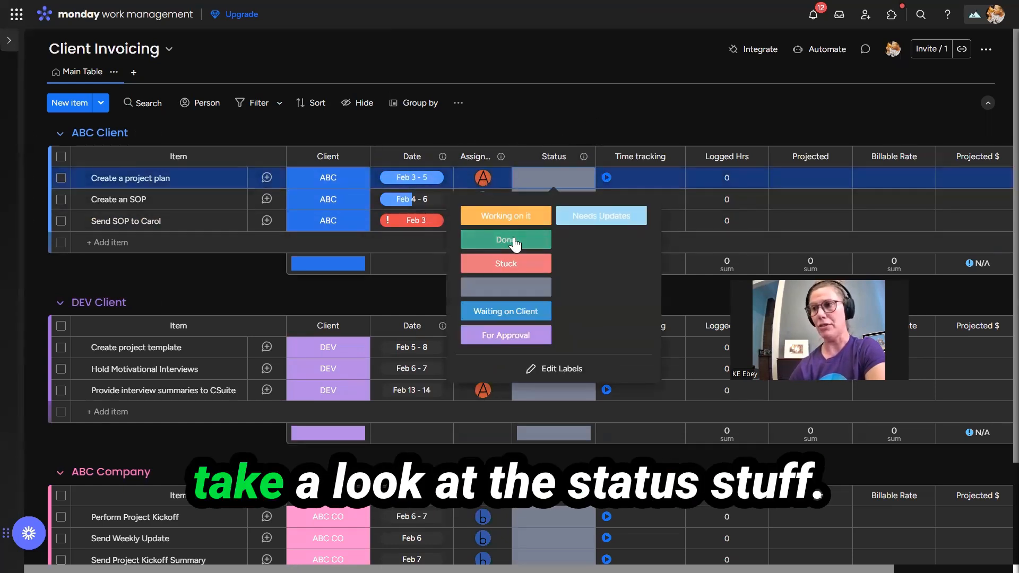
pyautogui.click(514, 244)
pyautogui.click(551, 204)
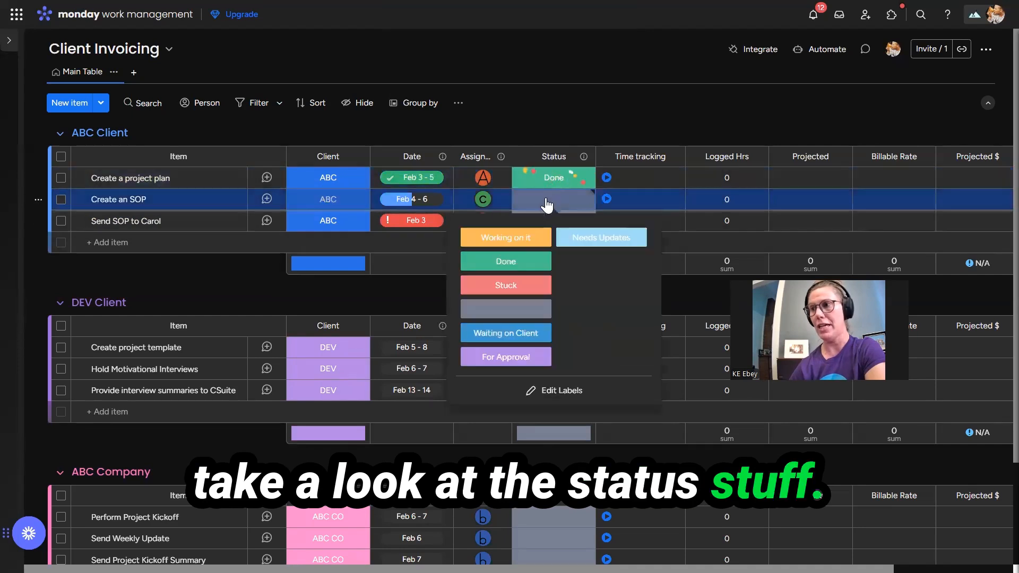
pyautogui.click(517, 285)
pyautogui.click(554, 227)
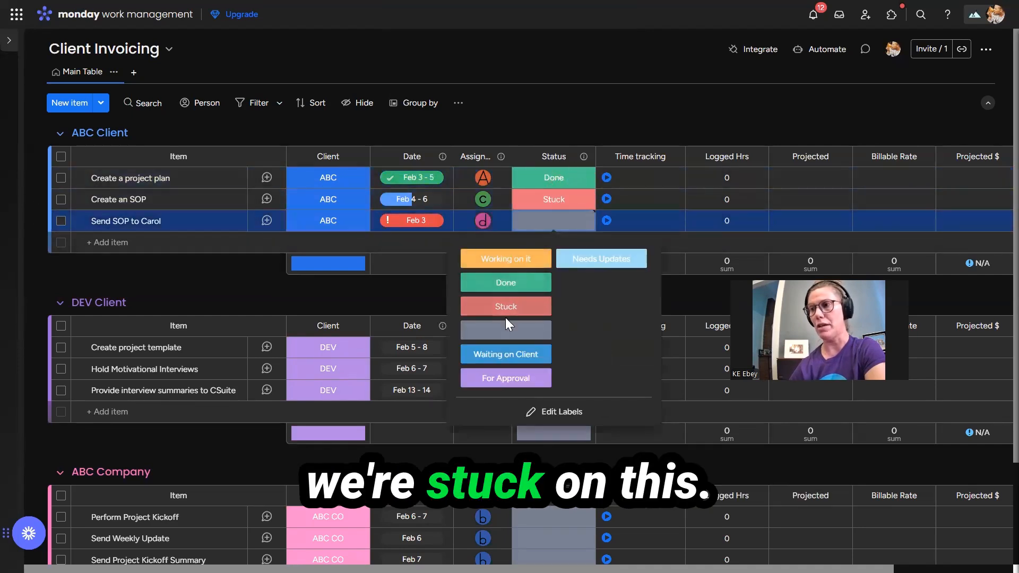
pyautogui.click(501, 300)
pyautogui.click(553, 200)
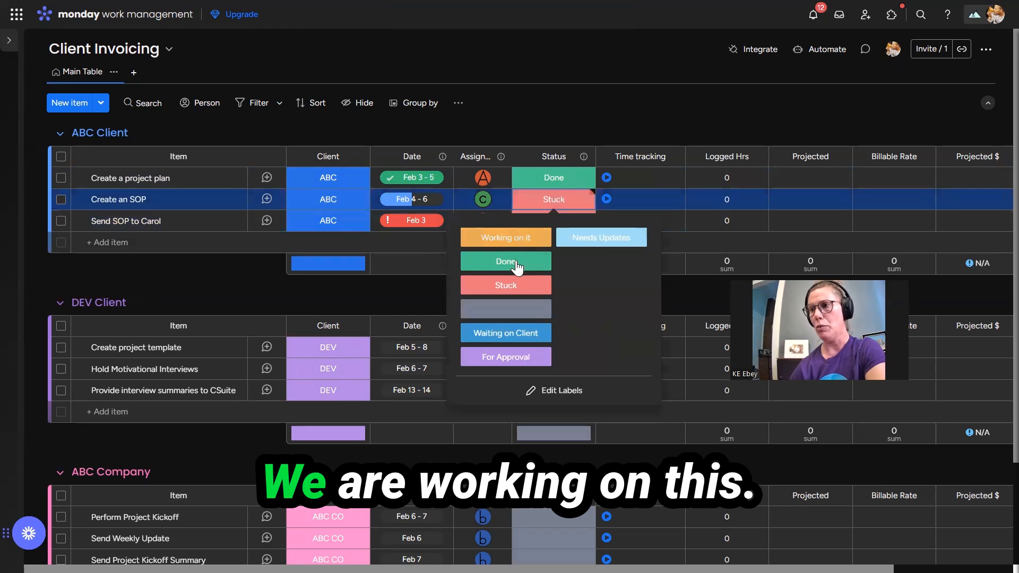
pyautogui.click(513, 238)
# Set "Create project template" in the DEV Client group to Working on it, leaving the group's other two statuses blank.
pyautogui.scroll(-2, 562, 300)
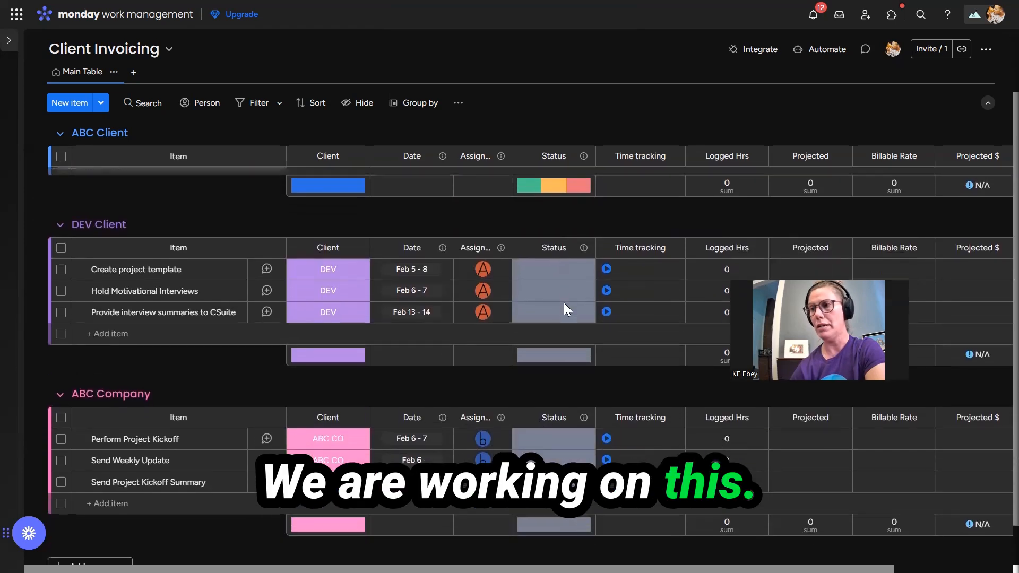
pyautogui.click(540, 272)
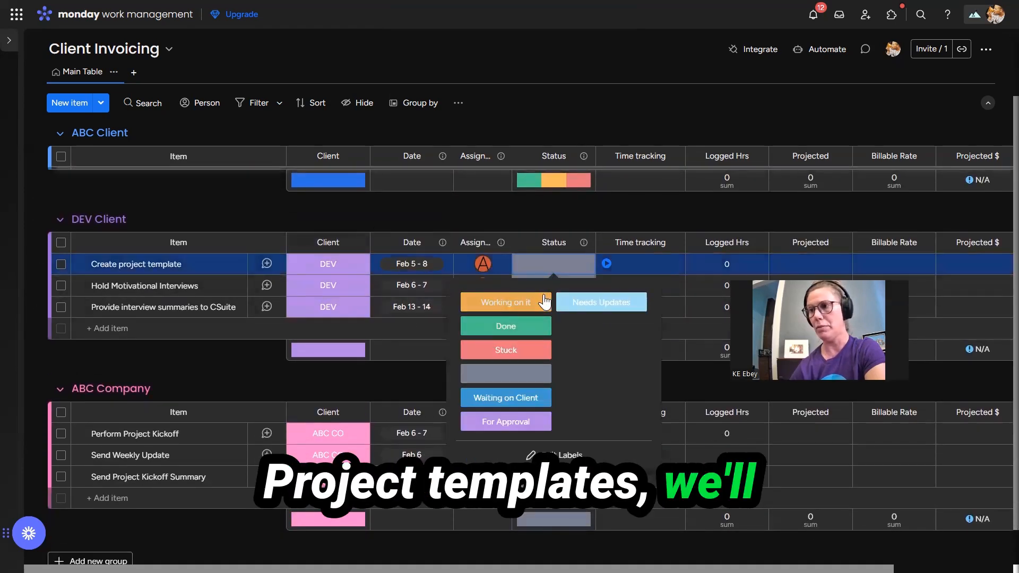
pyautogui.click(521, 301)
pyautogui.click(560, 283)
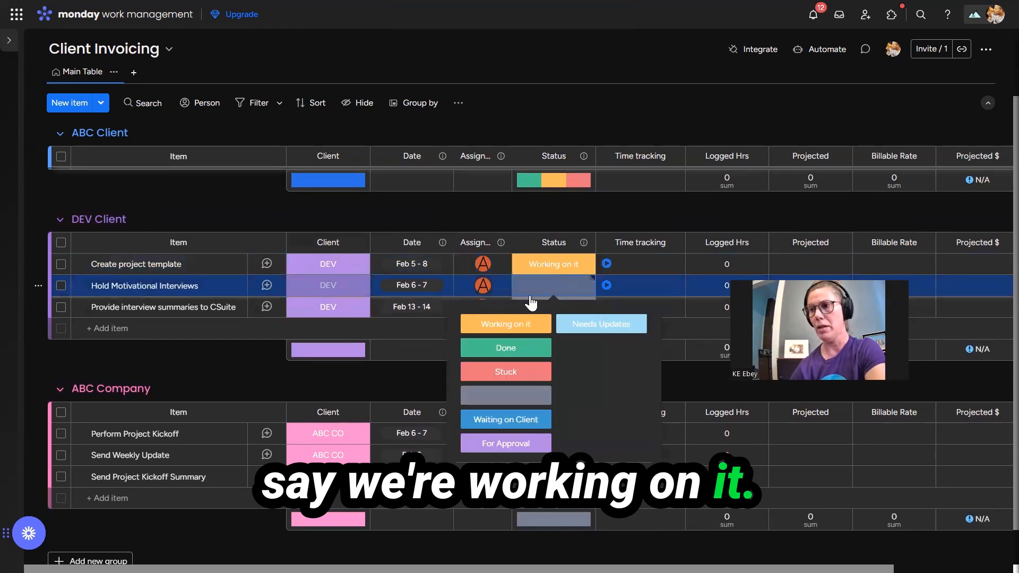
pyautogui.click(621, 120)
pyautogui.click(551, 314)
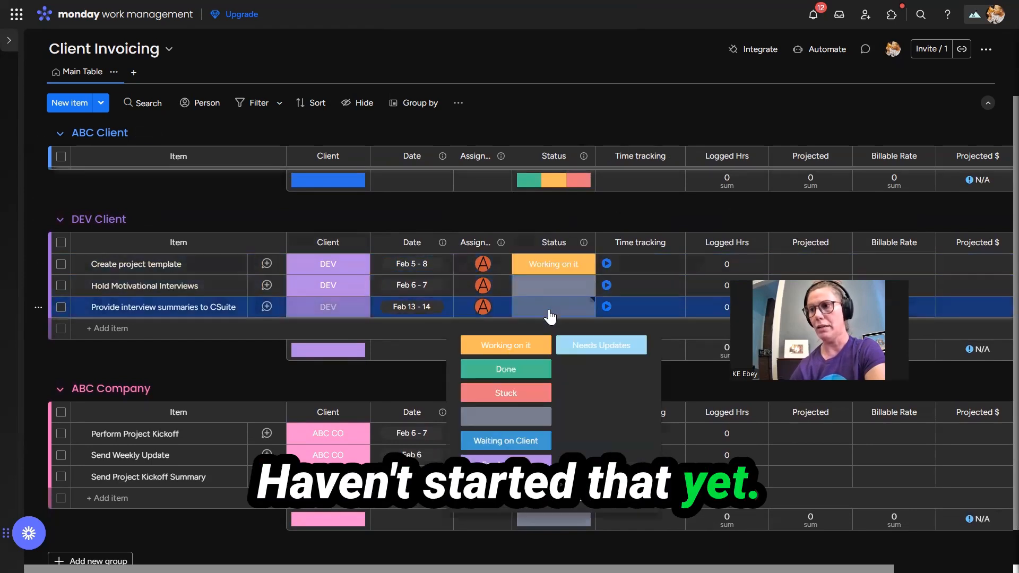
pyautogui.click(697, 70)
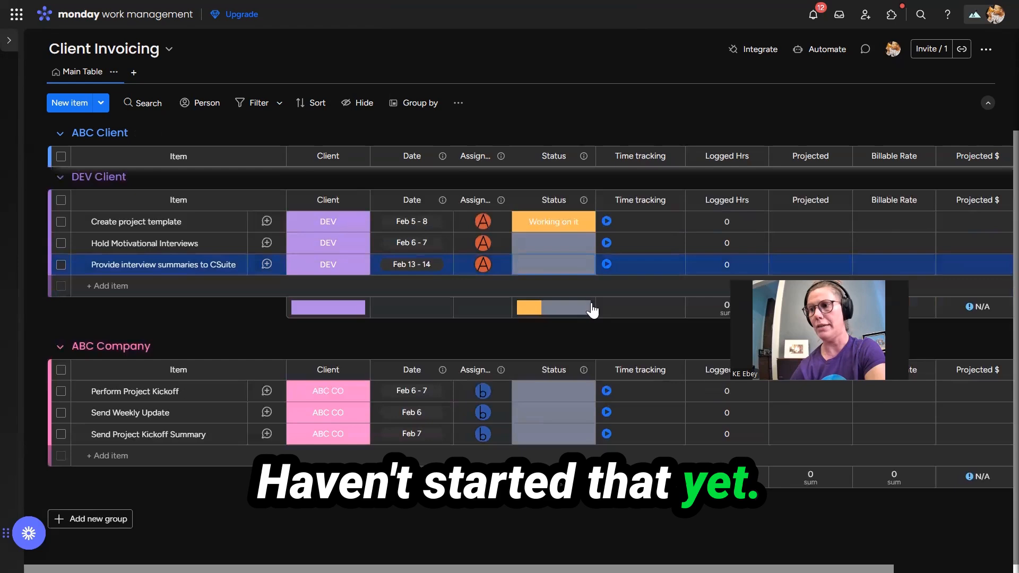
# Set the ABC Company statuses: "Perform Project Kickoff" and "Send Project Kickoff Summary" to Working on it, and "Send Weekly Update" to Stuck.
pyautogui.click(558, 391)
pyautogui.click(504, 206)
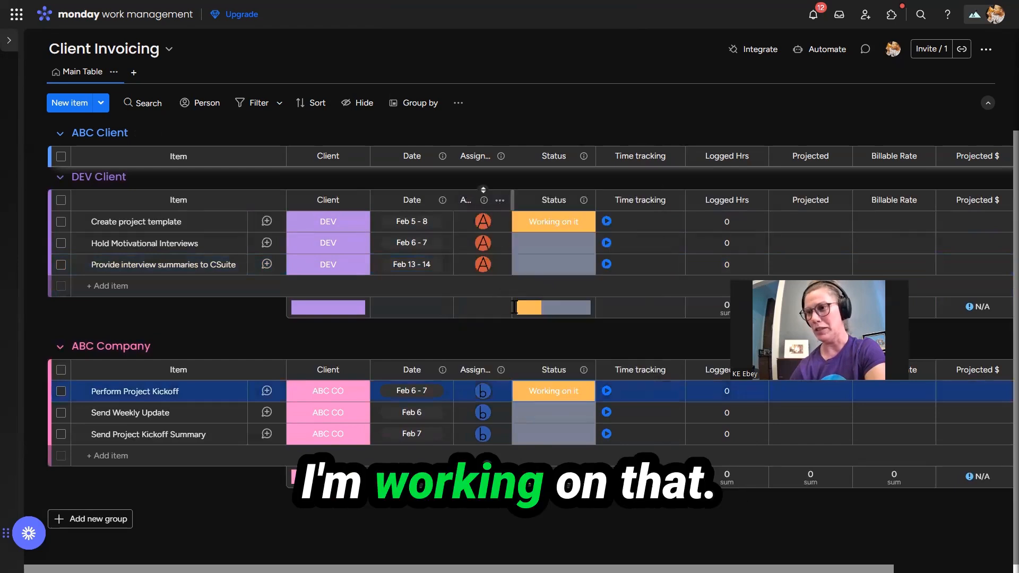
pyautogui.click(548, 423)
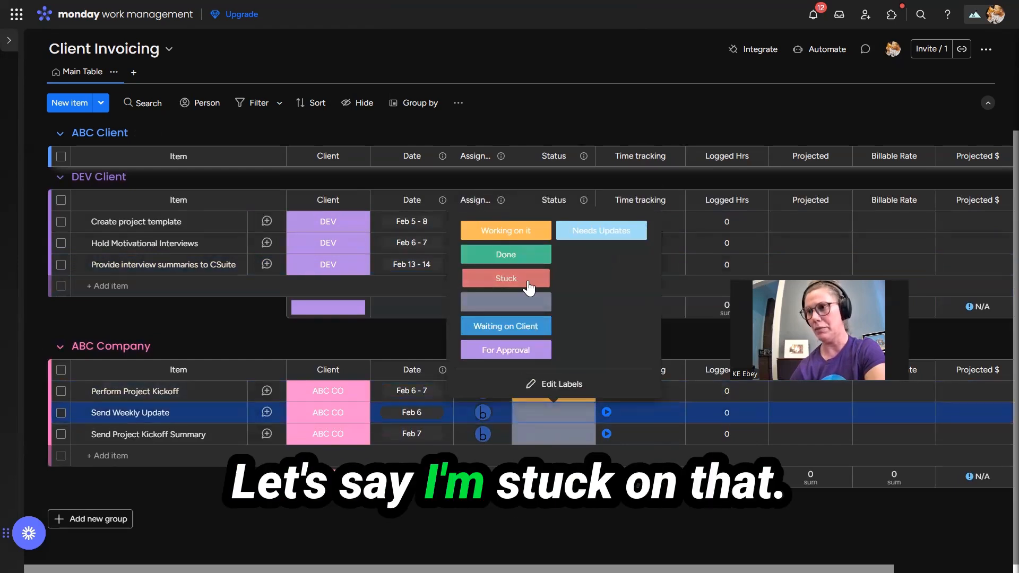
pyautogui.click(527, 280)
pyautogui.click(556, 439)
pyautogui.click(499, 255)
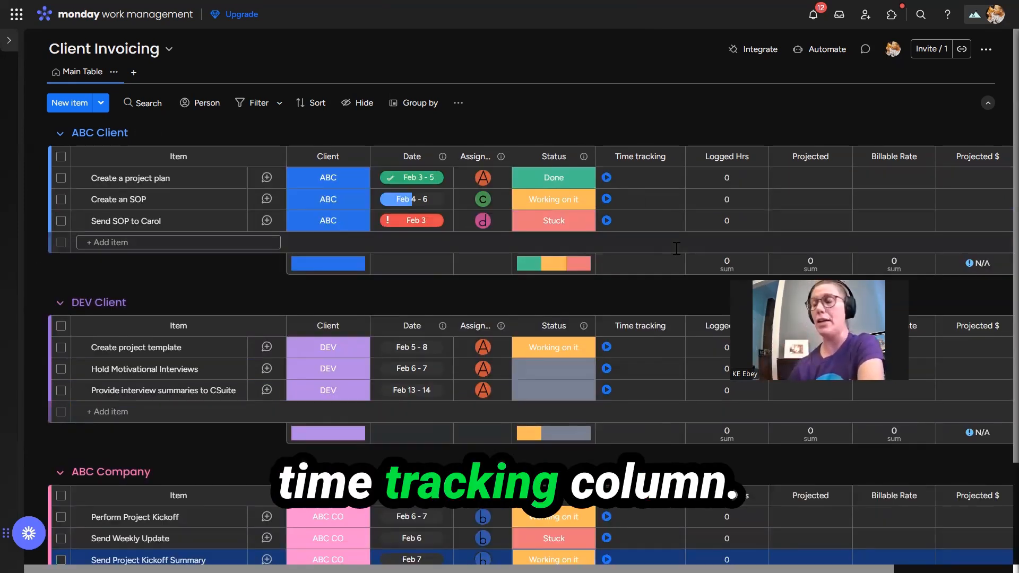
# Start and stop the timer on "Create a project plan", and manually add a session for February 3 from 8:00 AM to 8:30 AM.
pyautogui.click(605, 180)
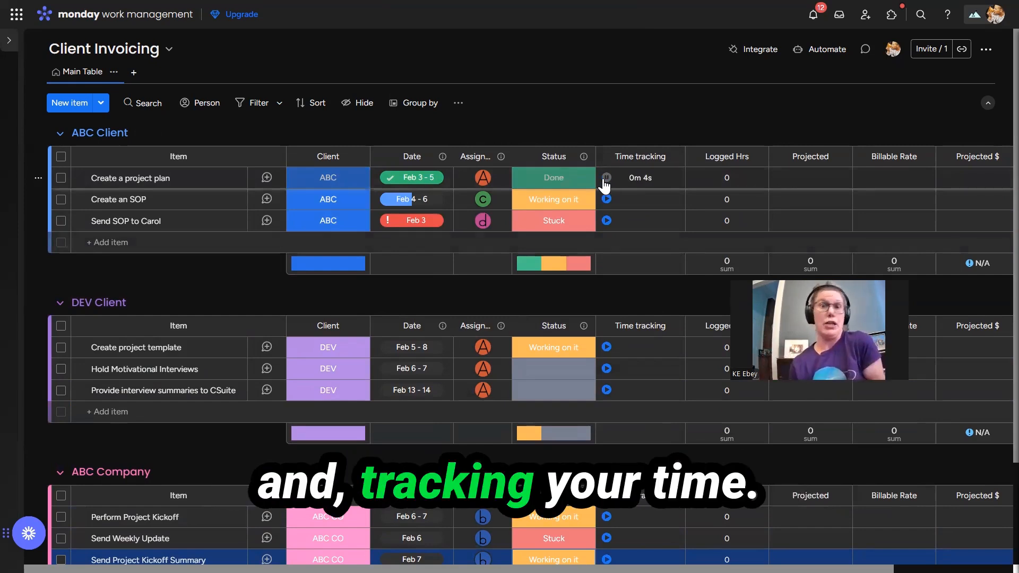
pyautogui.click(606, 178)
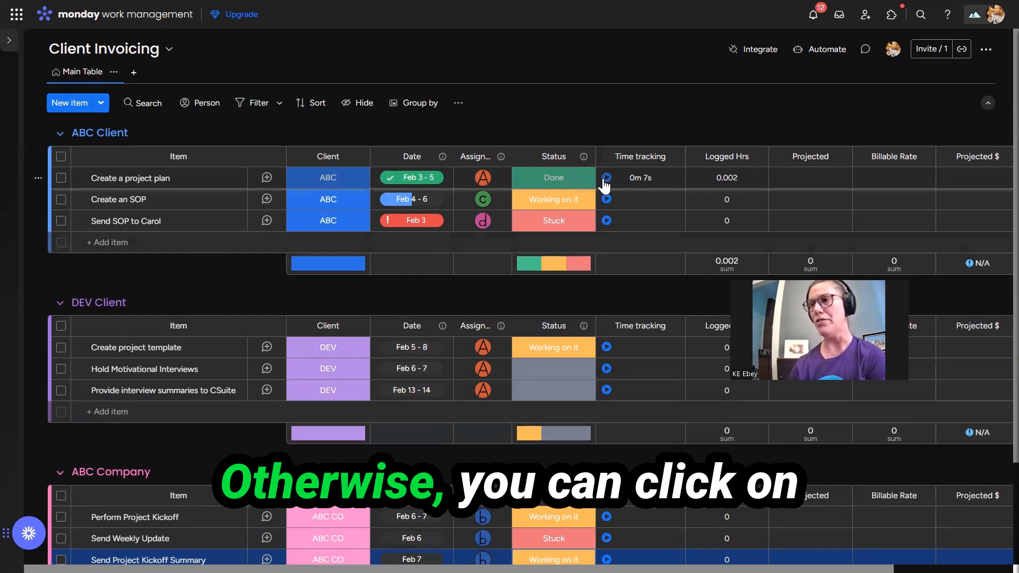
pyautogui.click(634, 180)
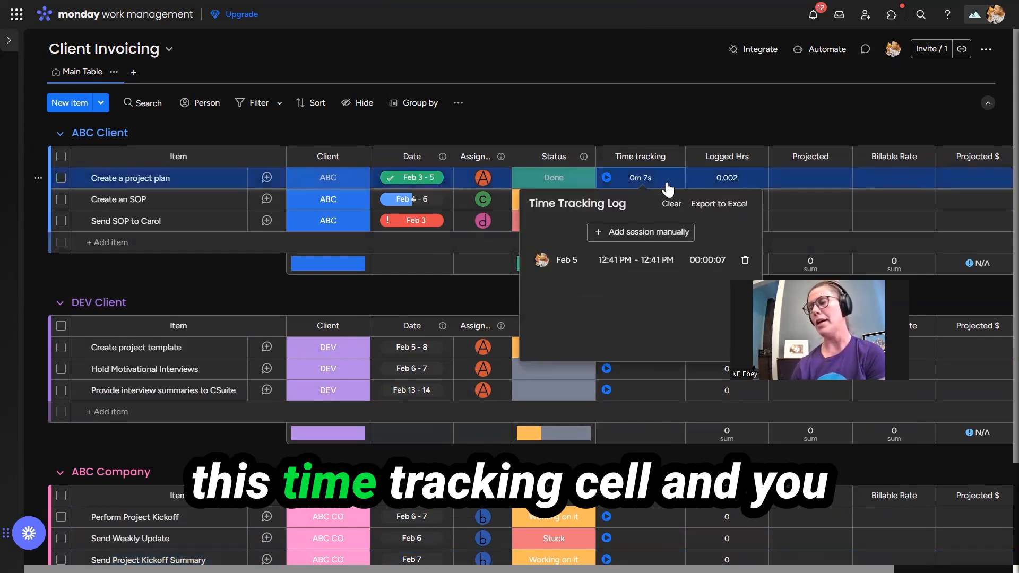
pyautogui.click(627, 232)
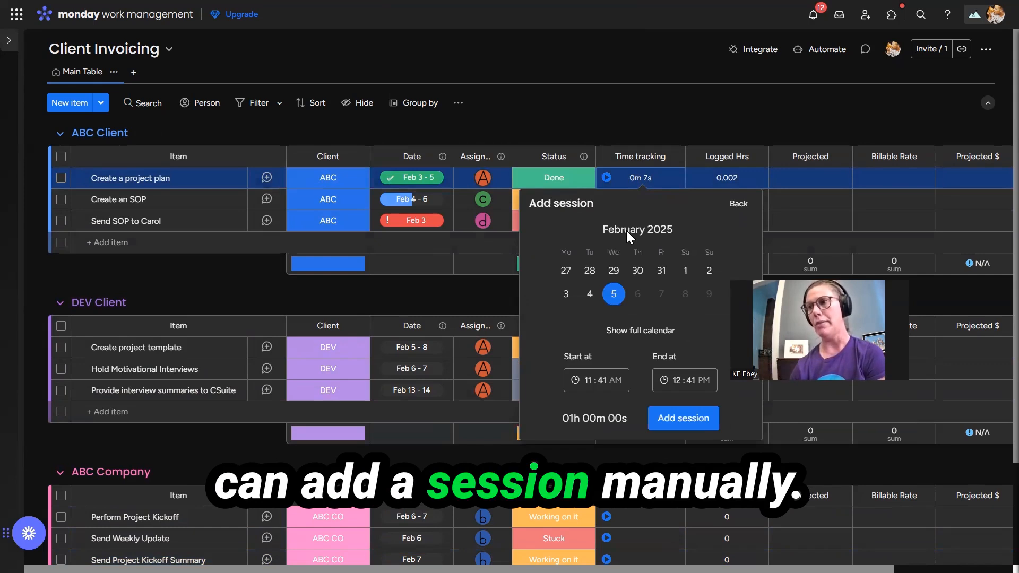
pyautogui.click(566, 295)
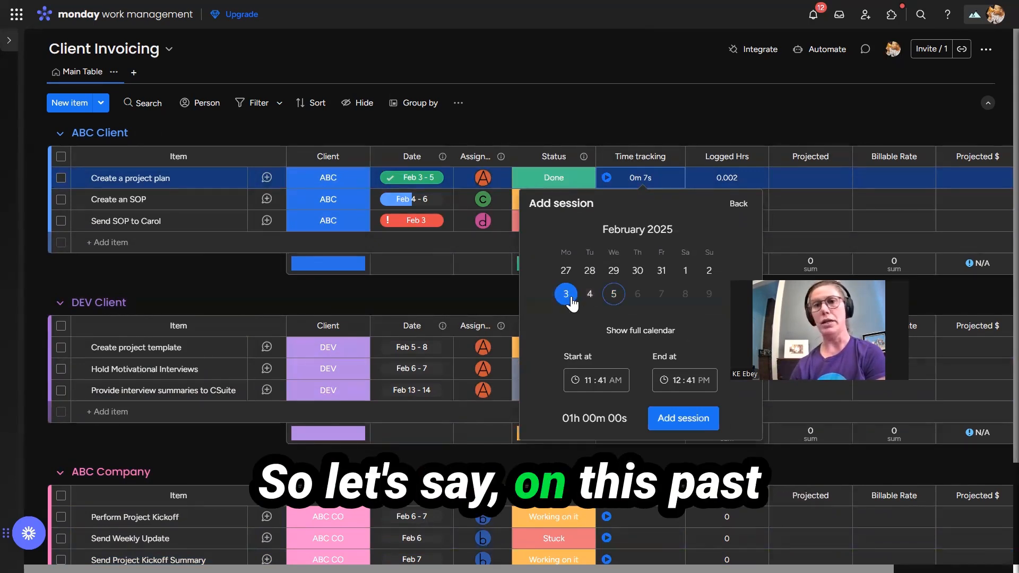
pyautogui.click(588, 380)
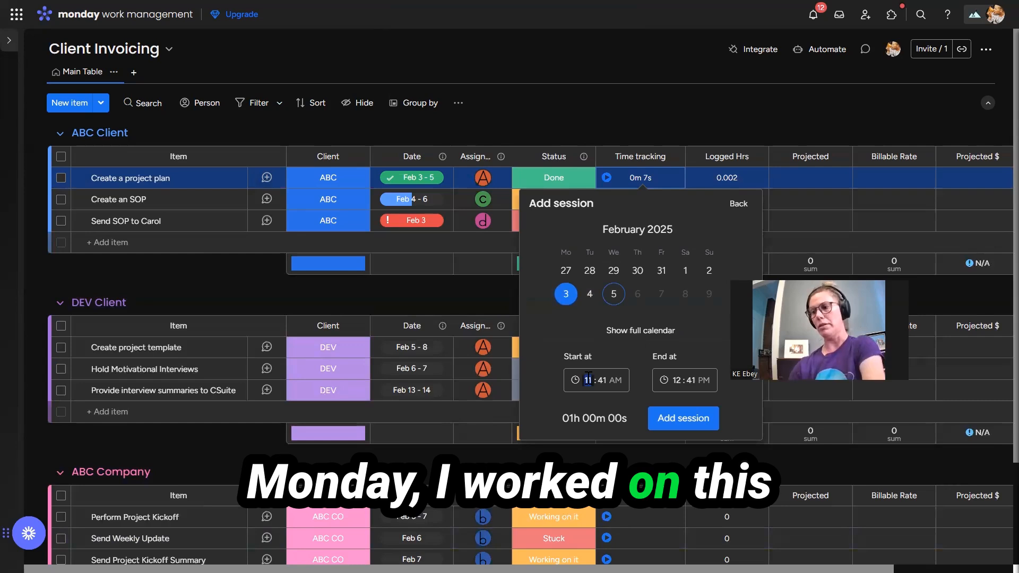
pyautogui.write('8:00')
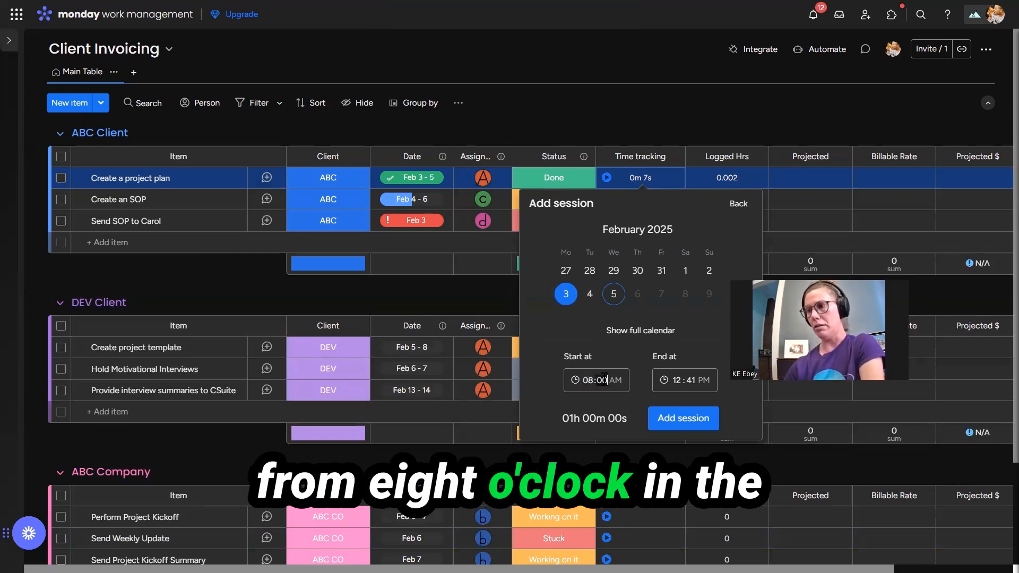
pyautogui.click(680, 378)
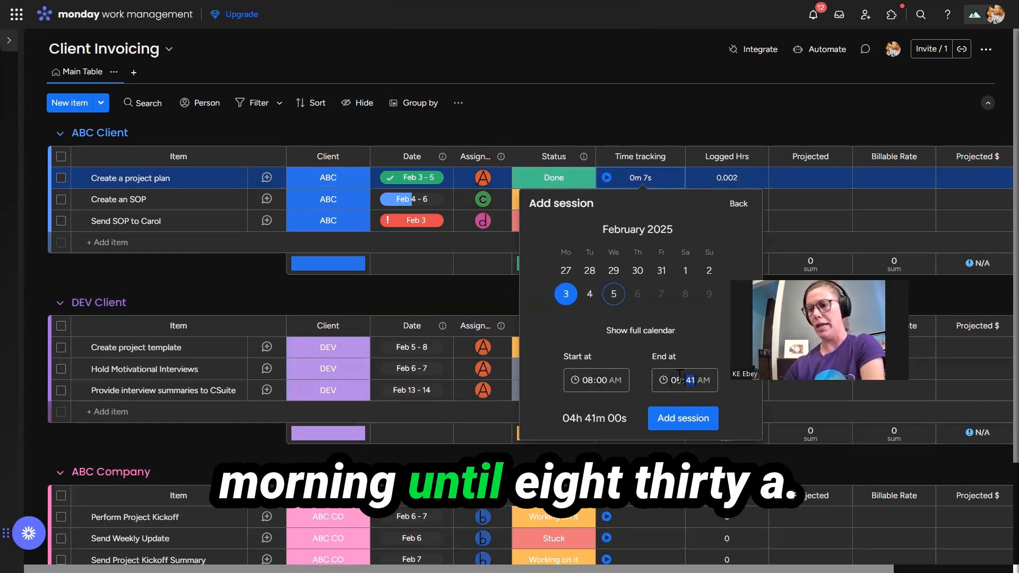
pyautogui.write('8:')
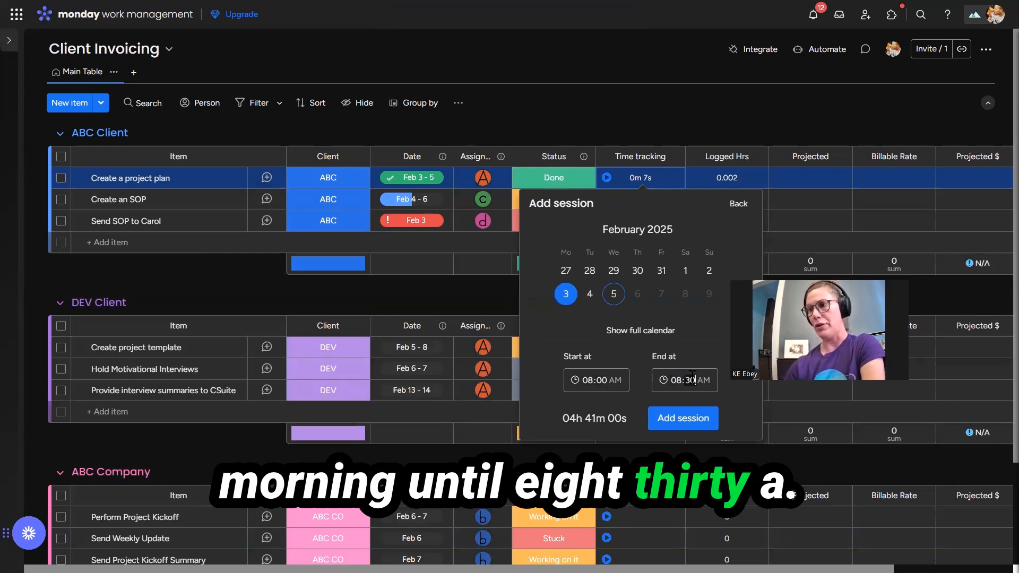
pyautogui.write('30')
pyautogui.click(690, 419)
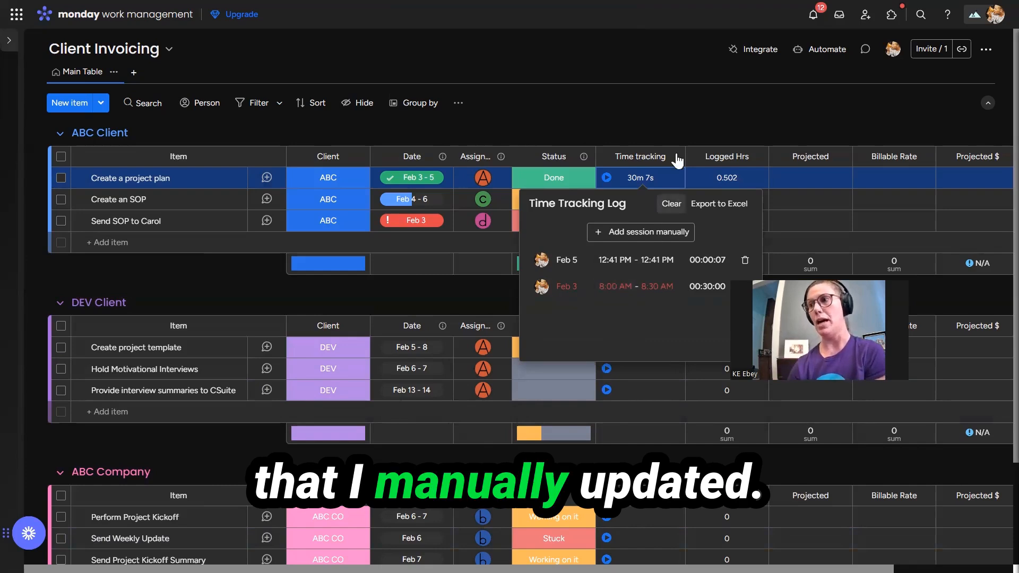
pyautogui.click(672, 123)
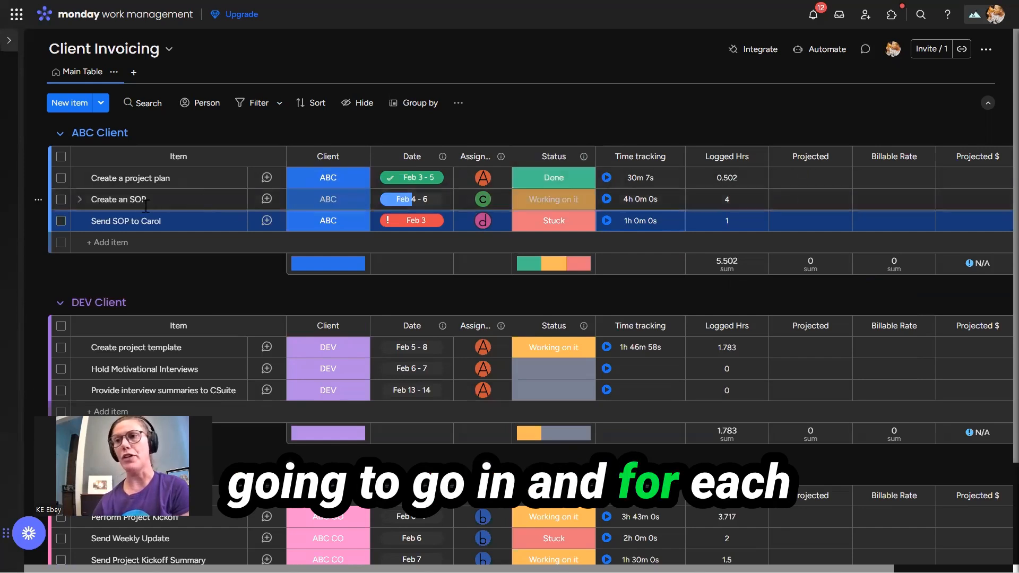
# Set the projected hours of the three ABC Client tasks to 1, 2 and 2, in row order.
pyautogui.click(804, 177)
pyautogui.write('1')
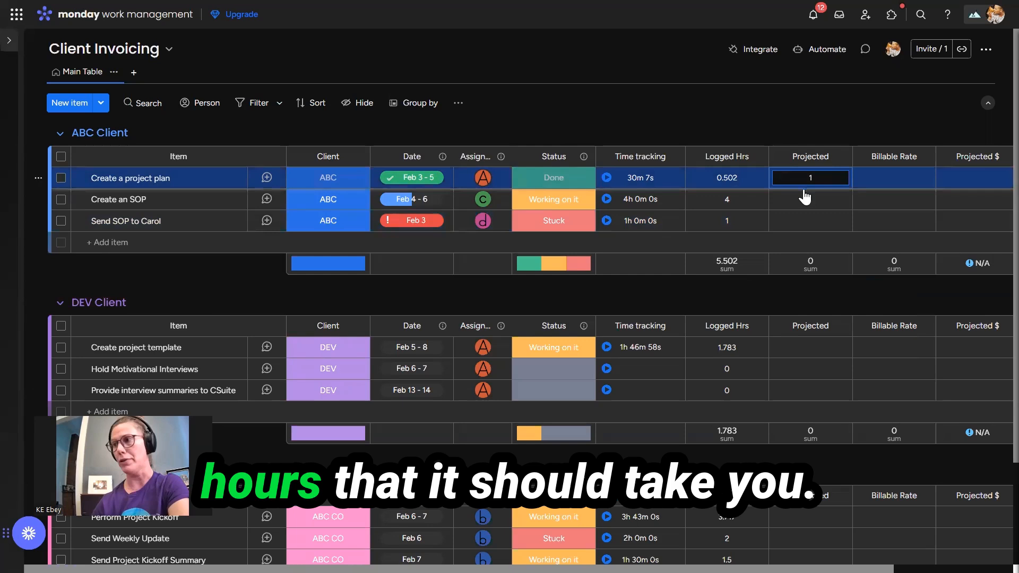
pyautogui.click(805, 197)
pyautogui.write('2')
pyautogui.click(806, 218)
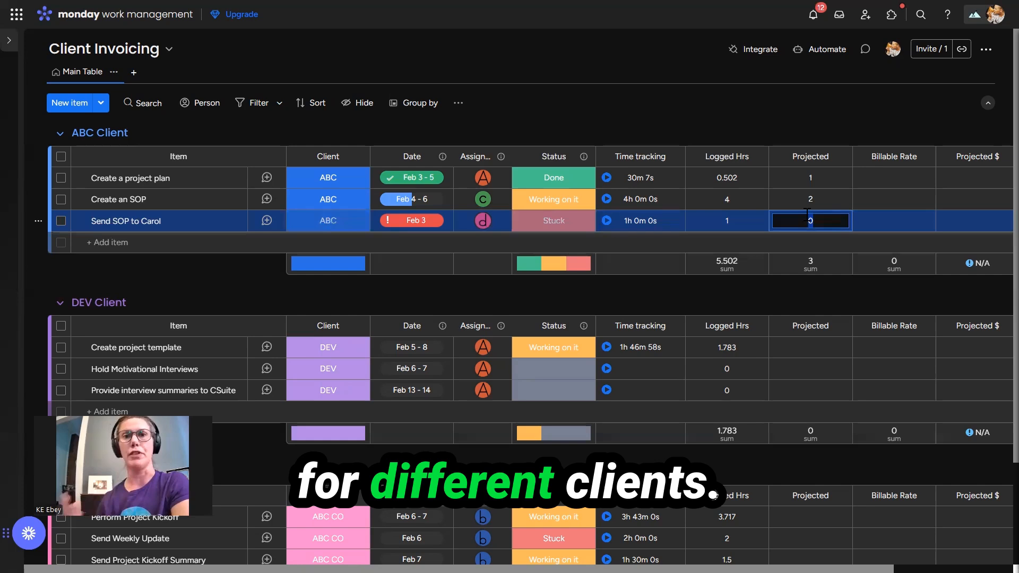
pyautogui.write('2')
# Set projected hours of 2, 1 and 1 for the DEV Client tasks, and 4, 2 and 2 for the ABC Company tasks.
pyautogui.click(803, 348)
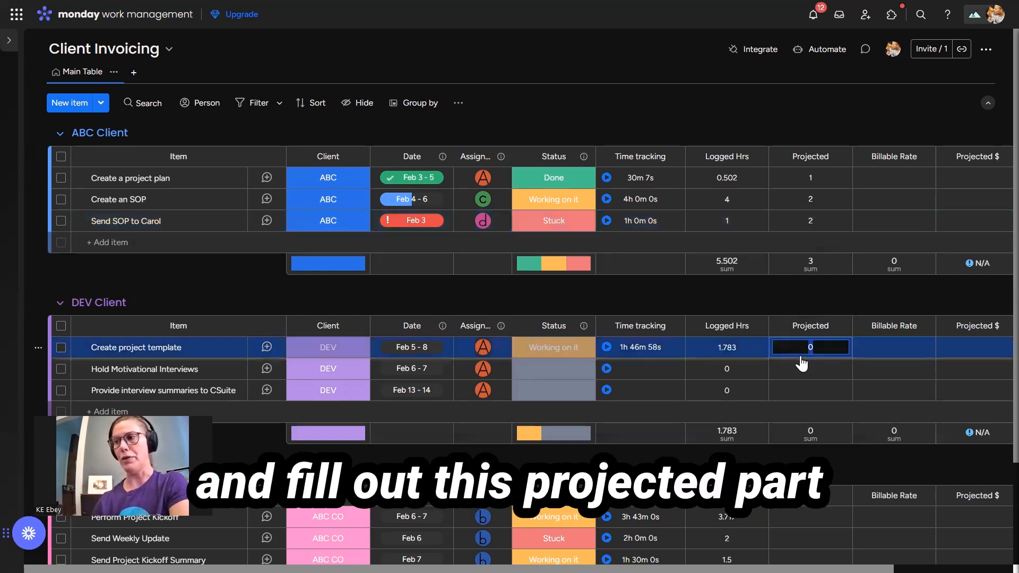
pyautogui.write('2')
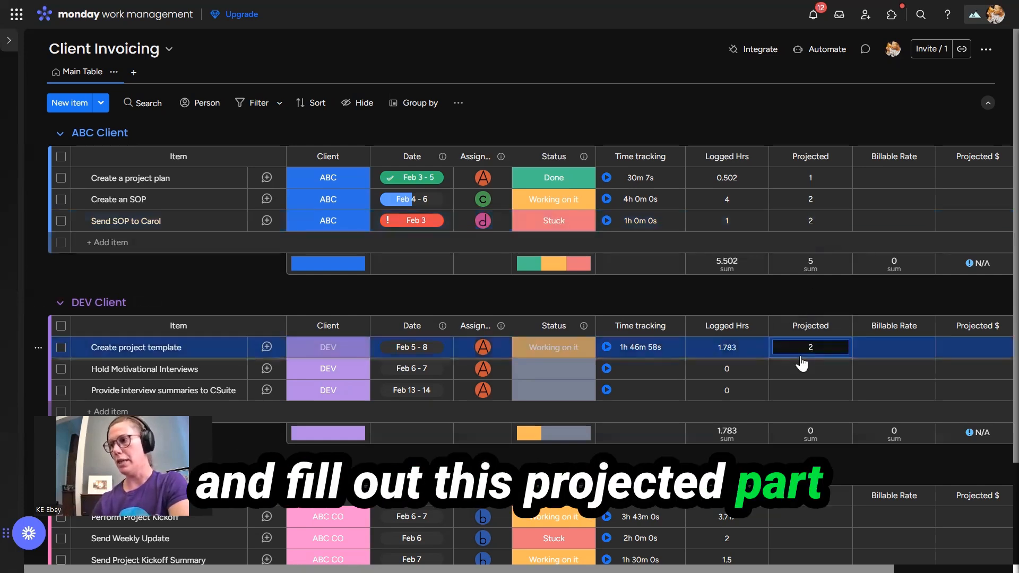
pyautogui.click(801, 366)
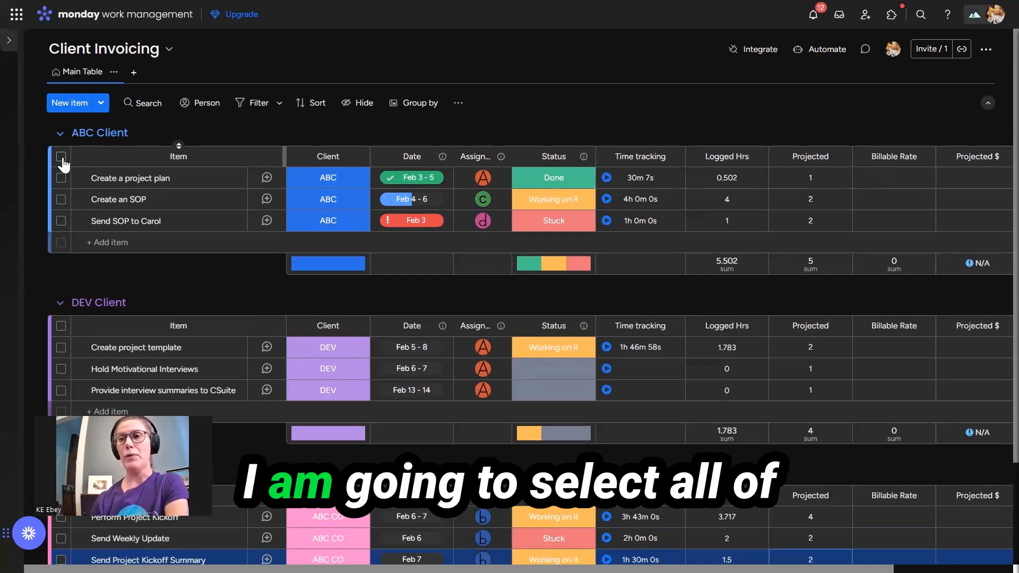
# Select all items in the ABC Client group and set their billable rate to 200 in one bulk edit.
pyautogui.click(61, 156)
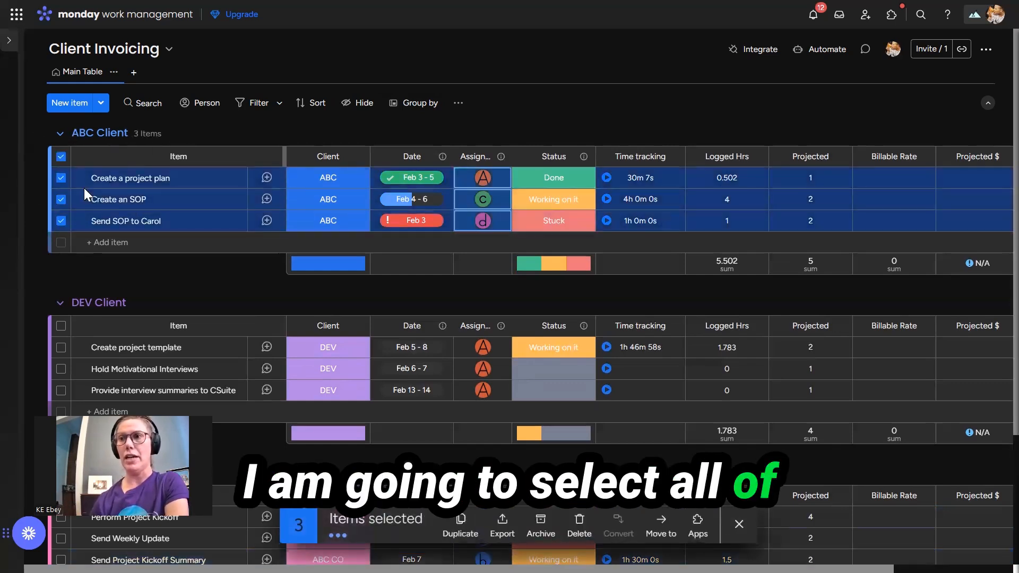
pyautogui.click(884, 177)
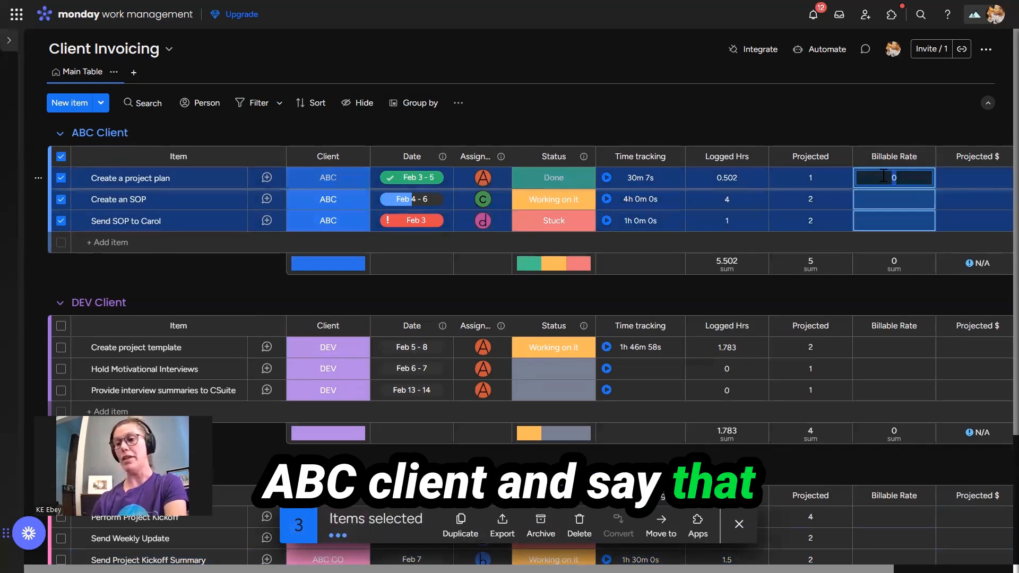
pyautogui.write('200')
pyautogui.press('Return')
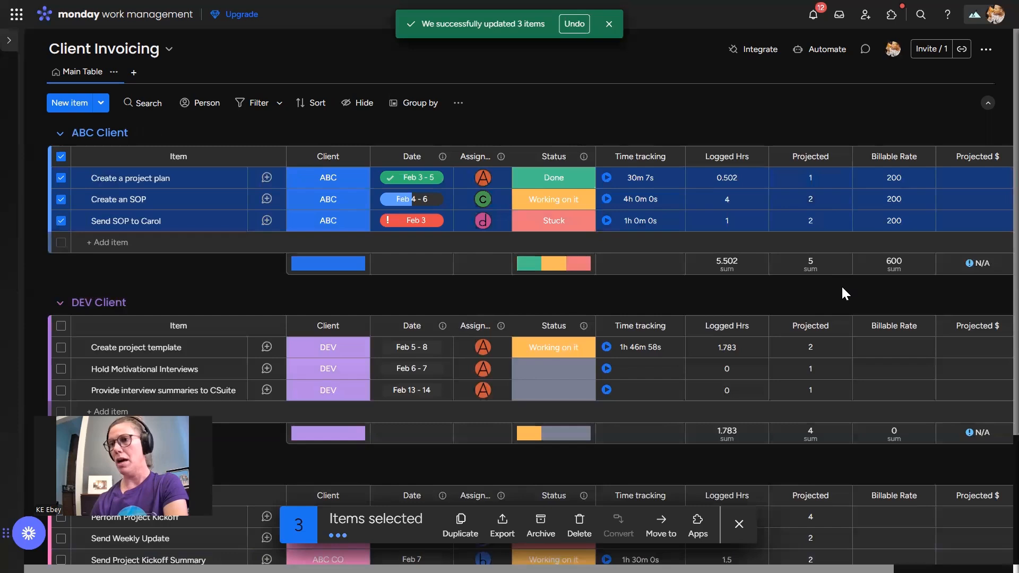
# Set the billable rate of each of the three DEV Client tasks to 150 individually.
pyautogui.click(902, 347)
pyautogui.write('150')
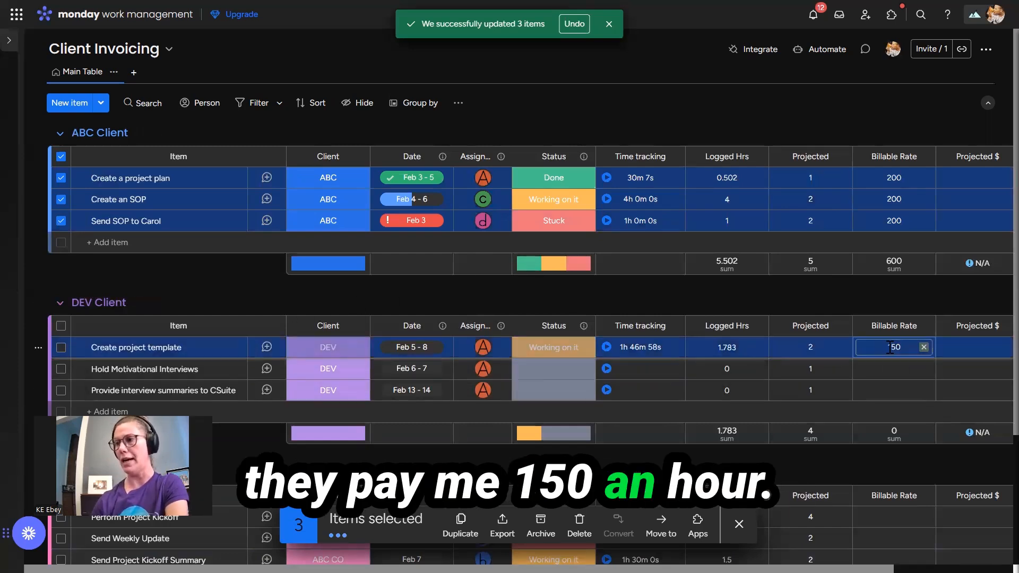
pyautogui.click(889, 368)
pyautogui.write('15')
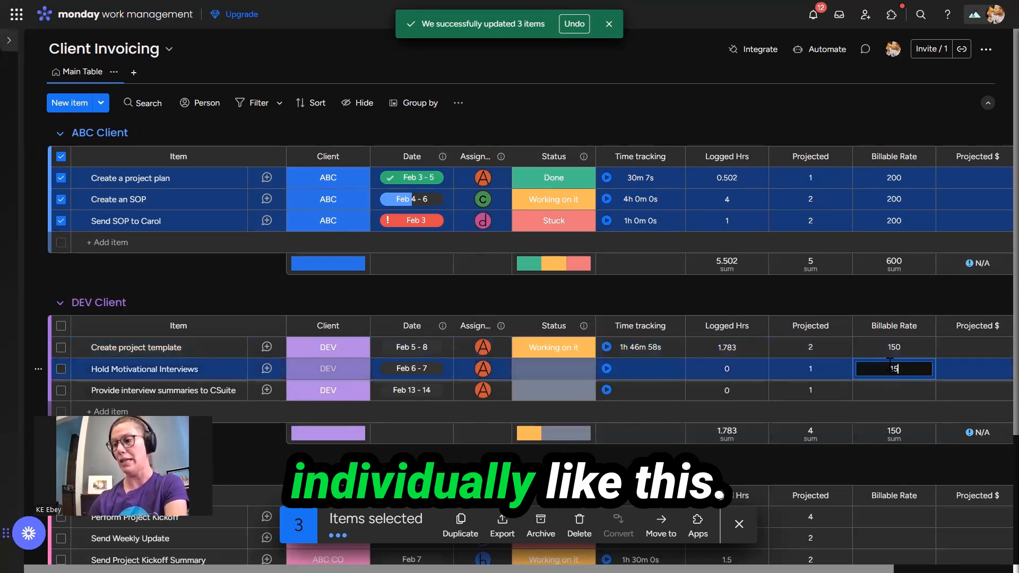
pyautogui.write('0')
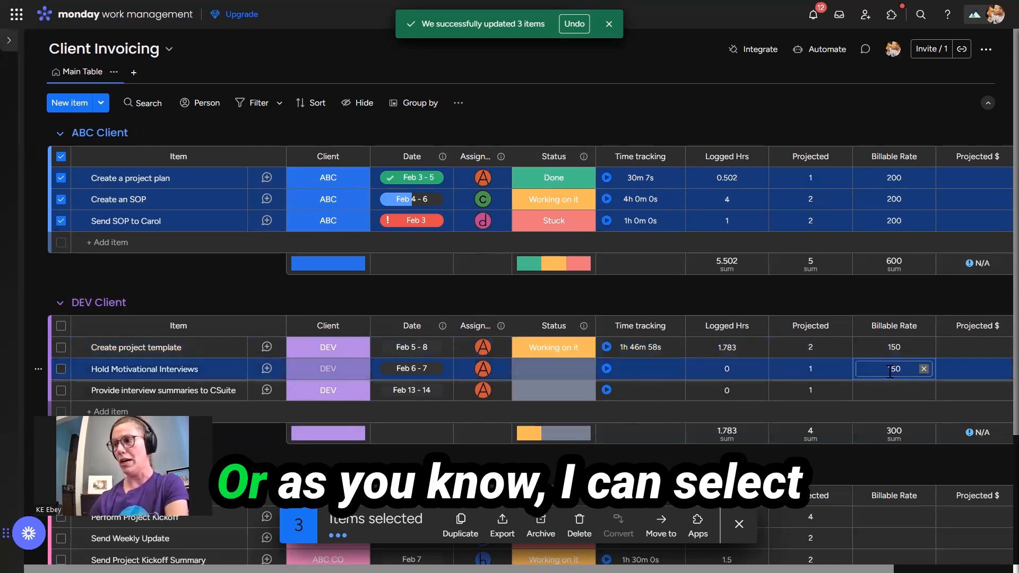
pyautogui.click(891, 389)
pyautogui.write('1')
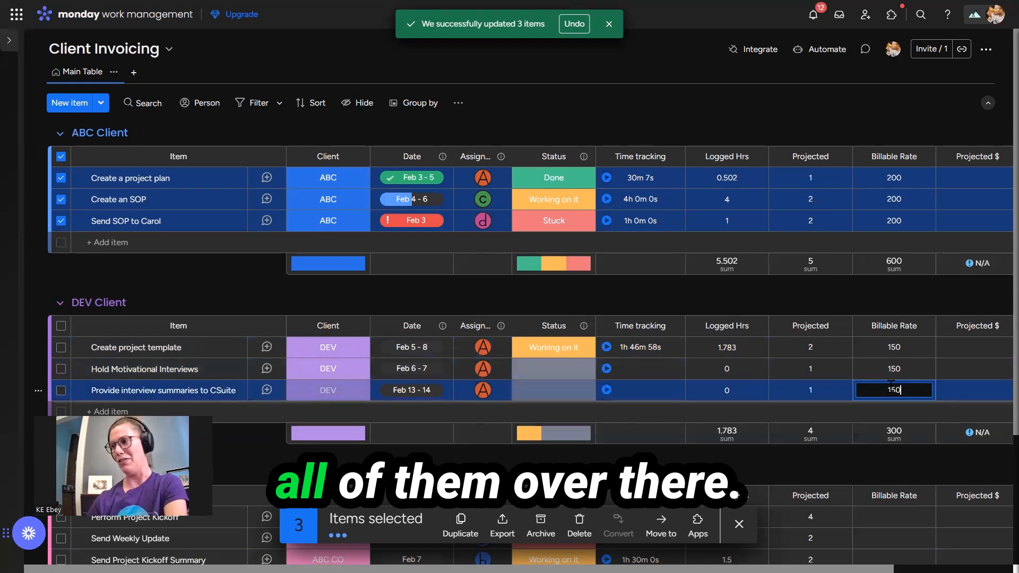
pyautogui.write('50')
pyautogui.press('Return')
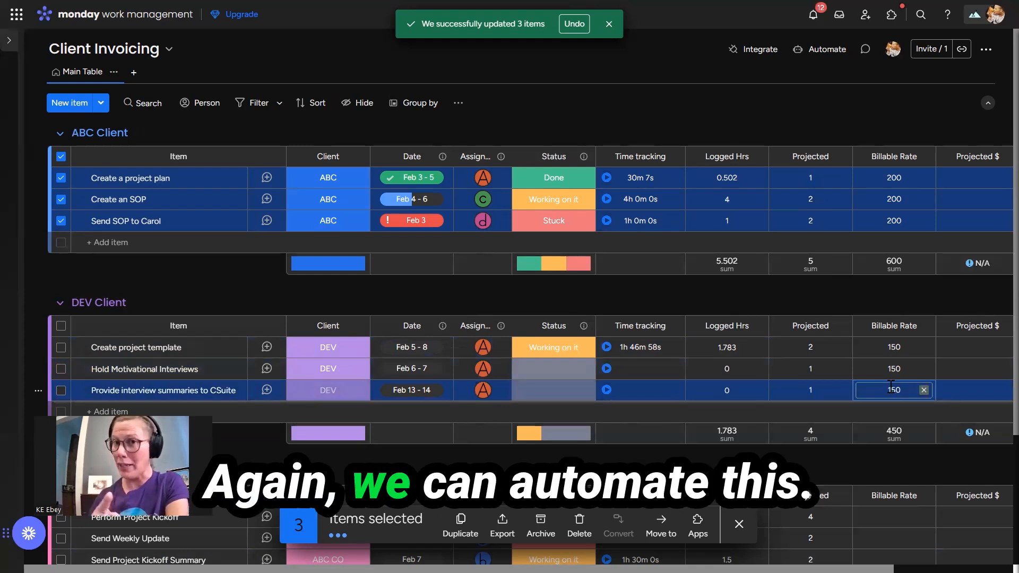
# Add all ABC Company items to the current ABC Client selection and set the billable rate of the selected items to 350.
pyautogui.scroll(-3, 889, 384)
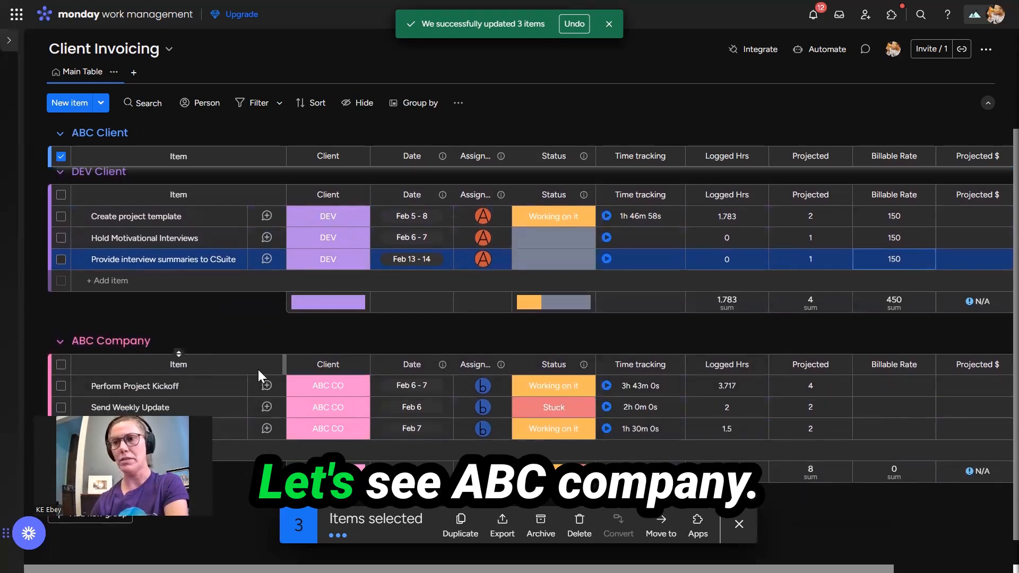
pyautogui.click(58, 370)
pyautogui.click(60, 366)
pyautogui.click(892, 384)
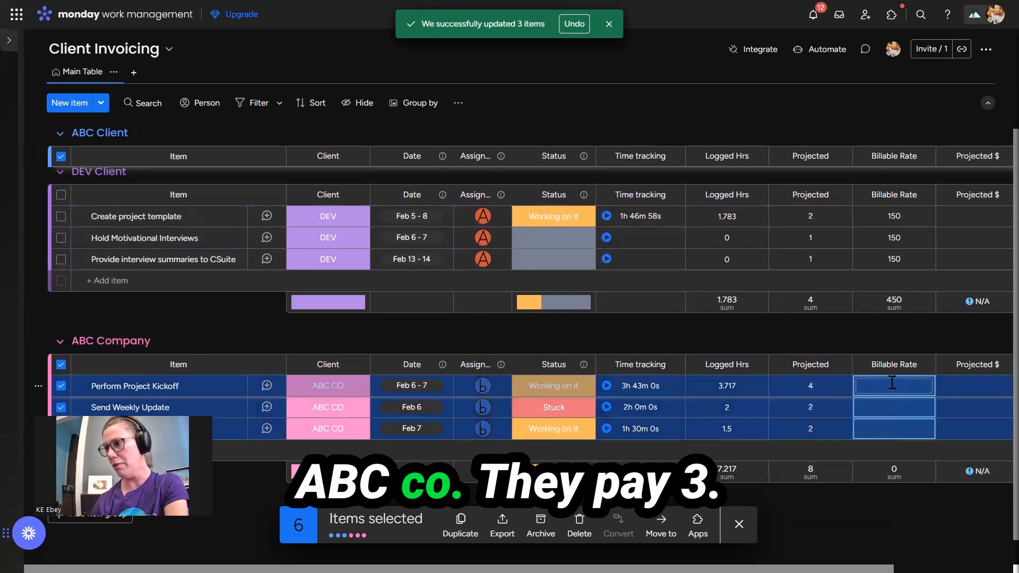
pyautogui.write('350')
pyautogui.press('Return')
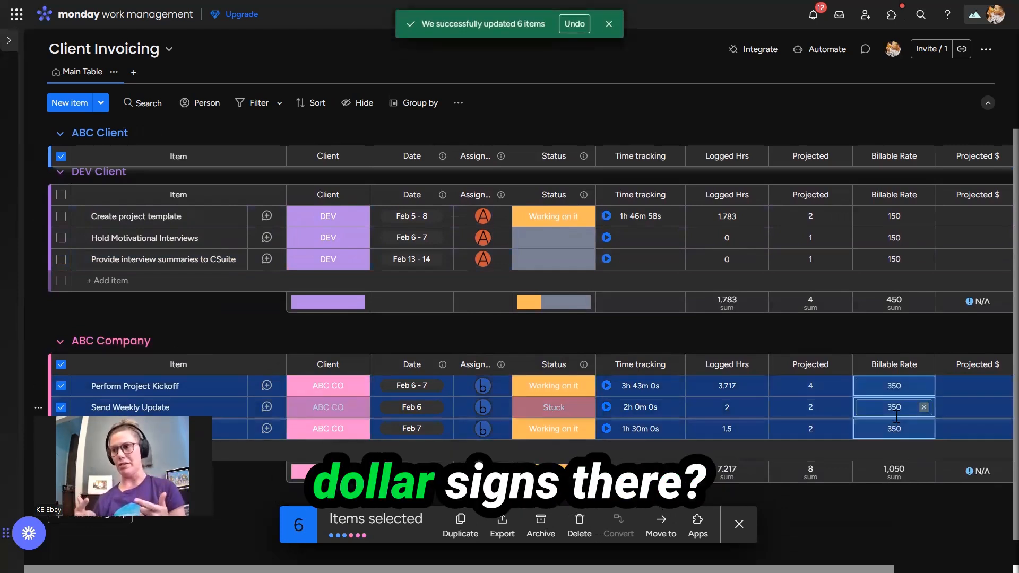
# Set the unit of the Billable Rate column to the dollar sign.
pyautogui.click(895, 471)
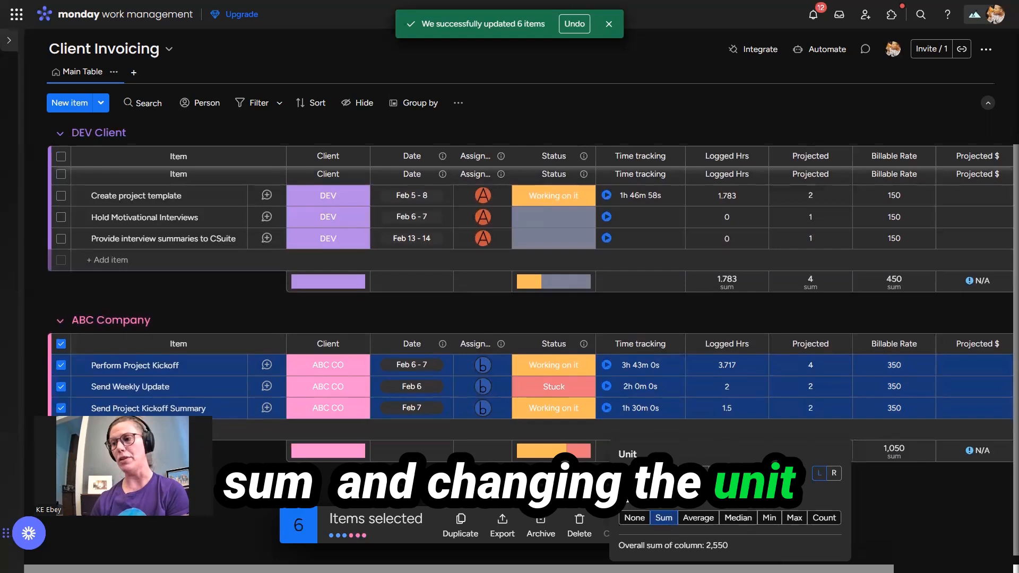
pyautogui.click(656, 473)
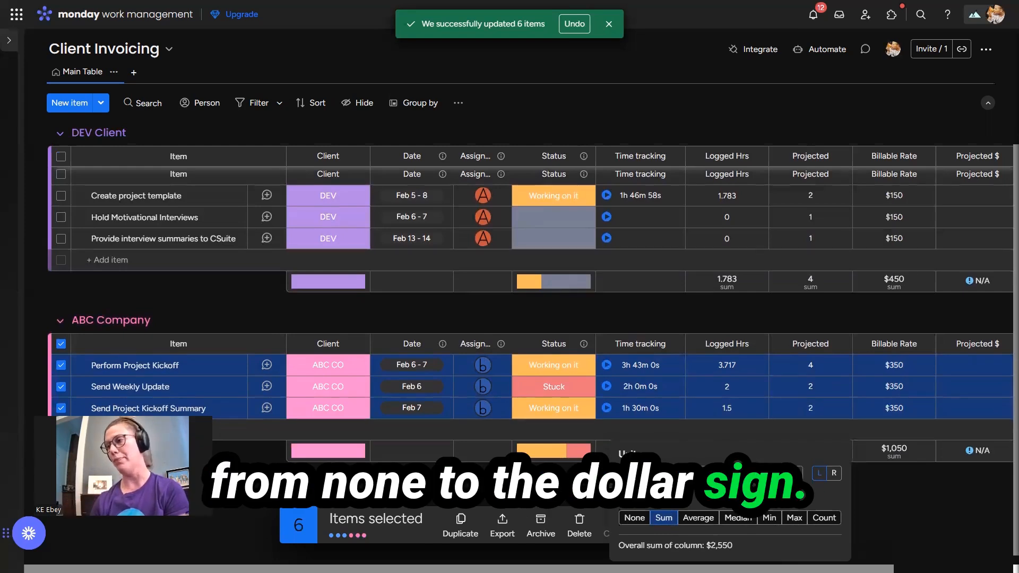
pyautogui.click(884, 479)
# Have the AI Formula Builder "multiply the projected column by the billable rate column" and set {Projected} * {Billable Rate} as the Projected $ formula.
pyautogui.hscroll(3, 915, 316)
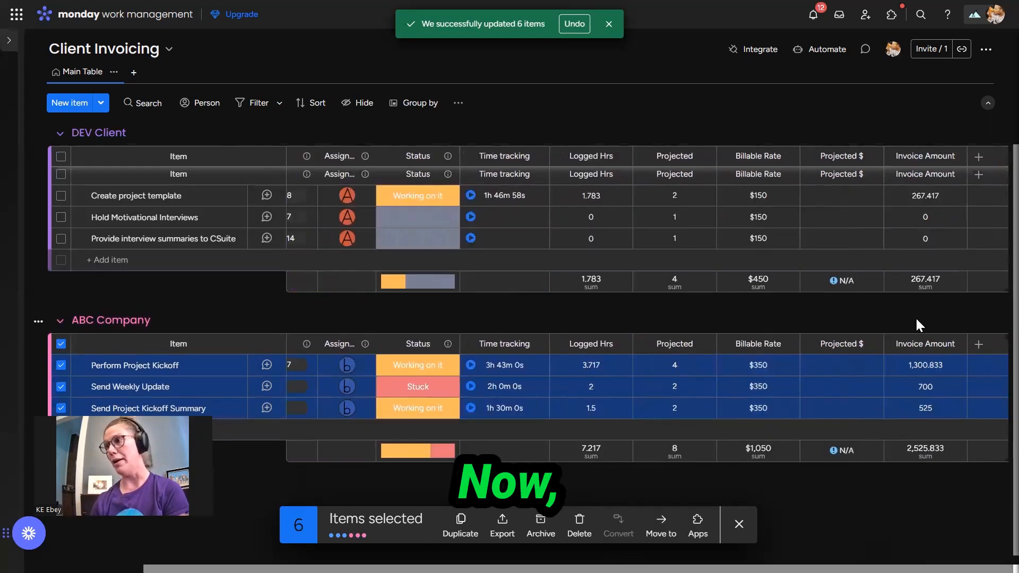
pyautogui.scroll(3, 916, 317)
pyautogui.click(844, 179)
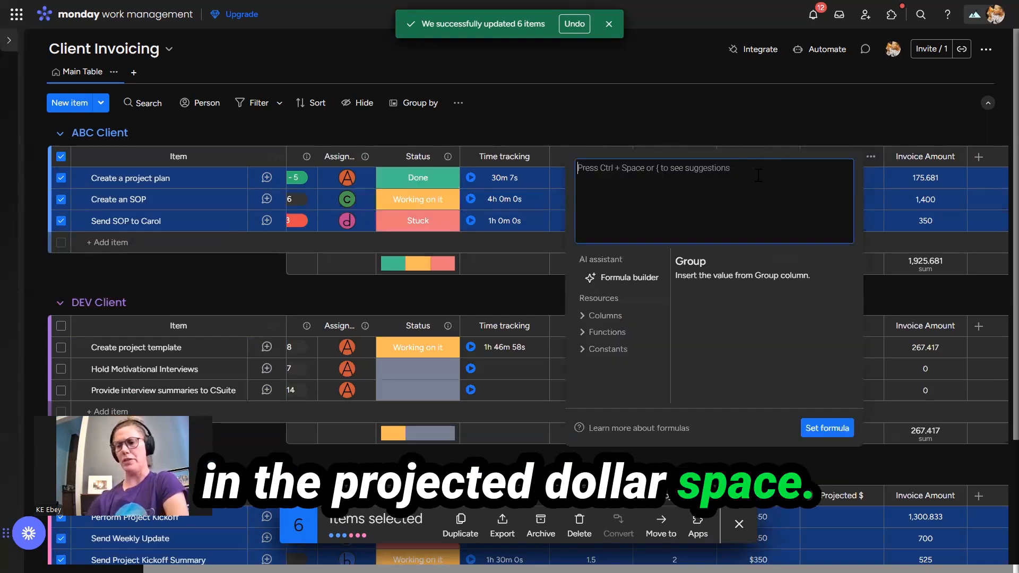
pyautogui.click(611, 279)
pyautogui.click(436, 353)
pyautogui.write('multiply the projected column')
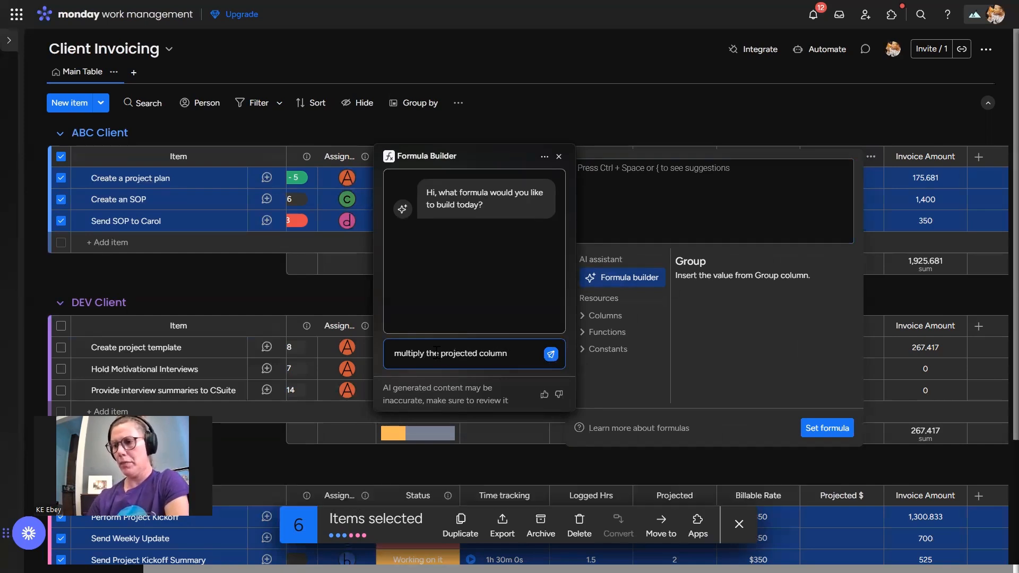
pyautogui.write(' by the billable rate column')
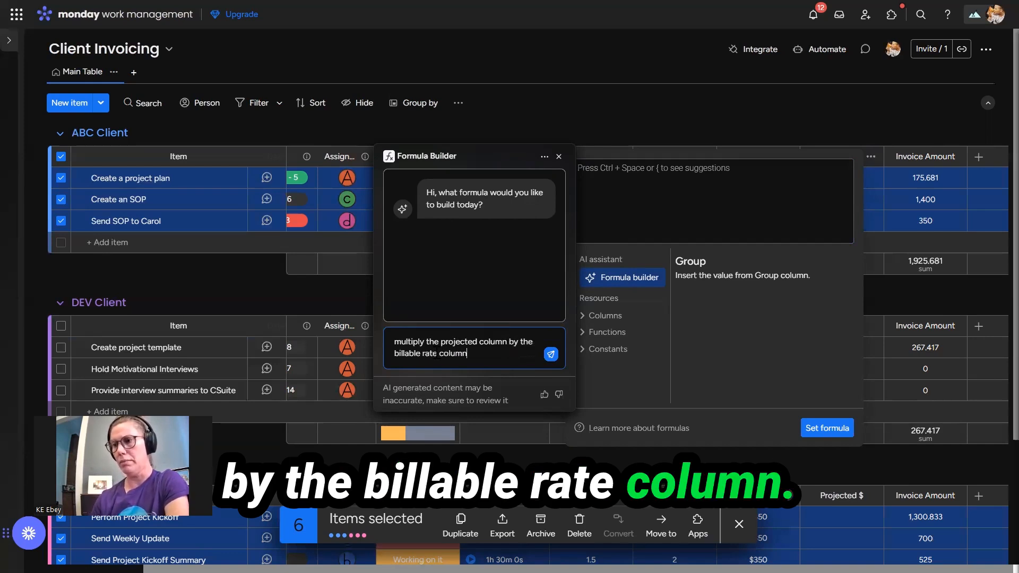
pyautogui.press('Return')
pyautogui.click(513, 253)
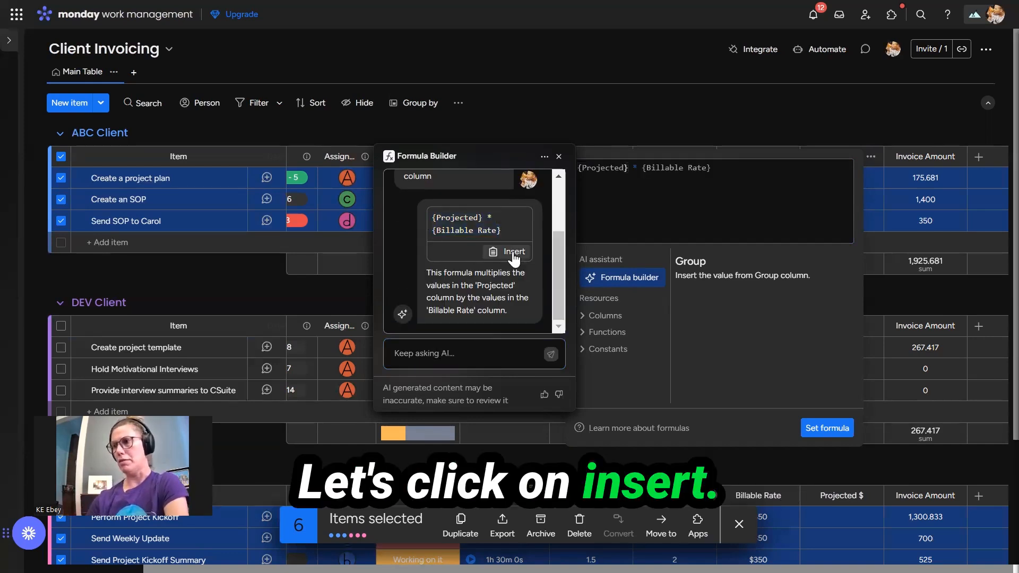
pyautogui.click(821, 428)
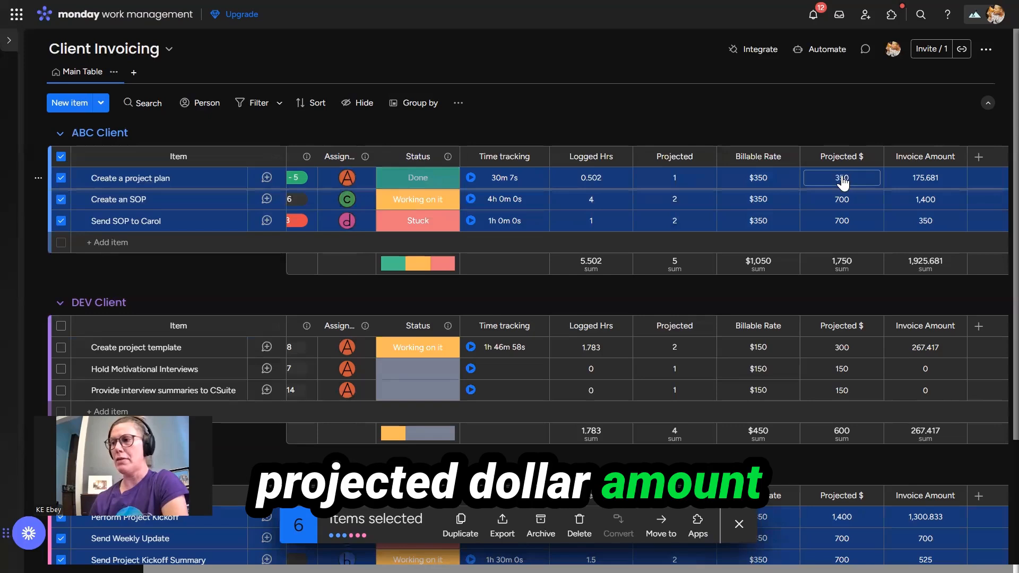
# Set the unit of the Projected $ and Invoice Amount columns to the dollar sign.
pyautogui.click(837, 265)
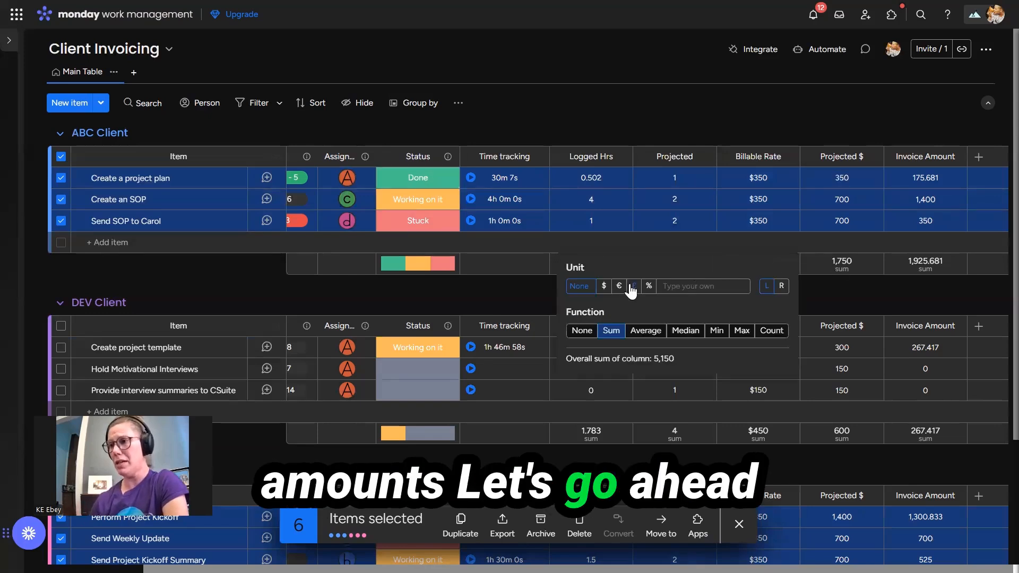
pyautogui.click(604, 287)
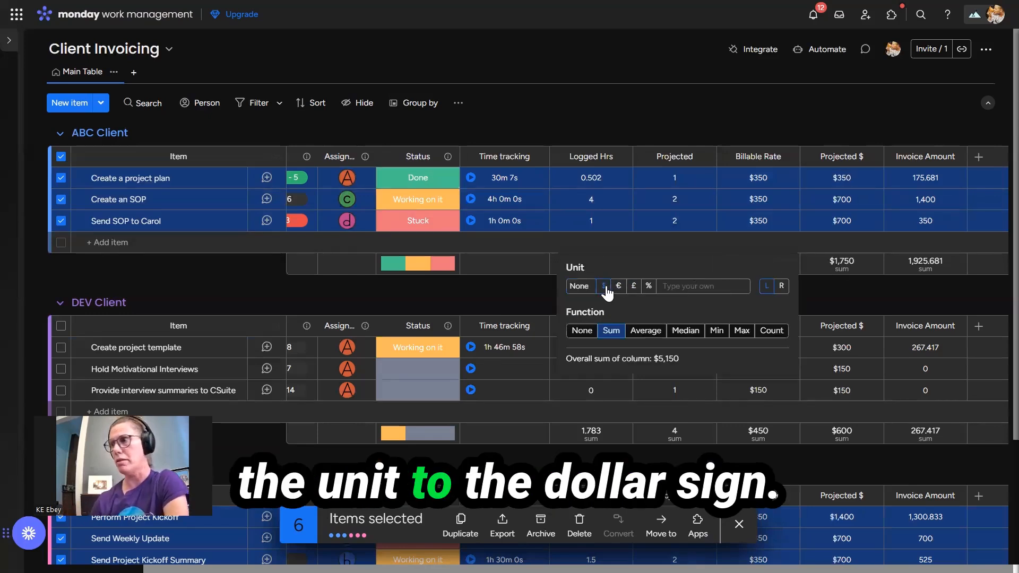
pyautogui.click(920, 118)
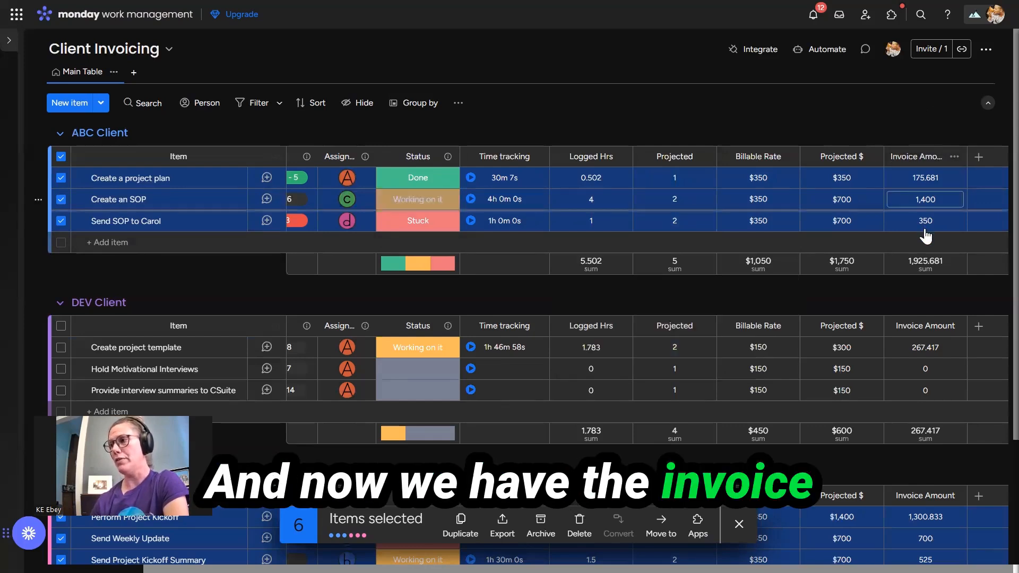
pyautogui.click(923, 268)
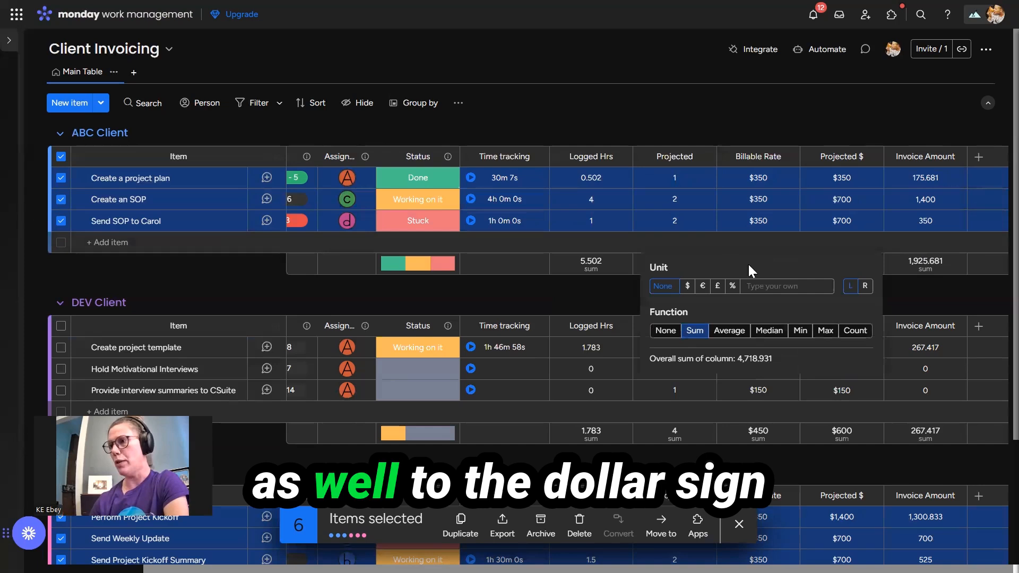
pyautogui.click(688, 286)
pyautogui.click(805, 127)
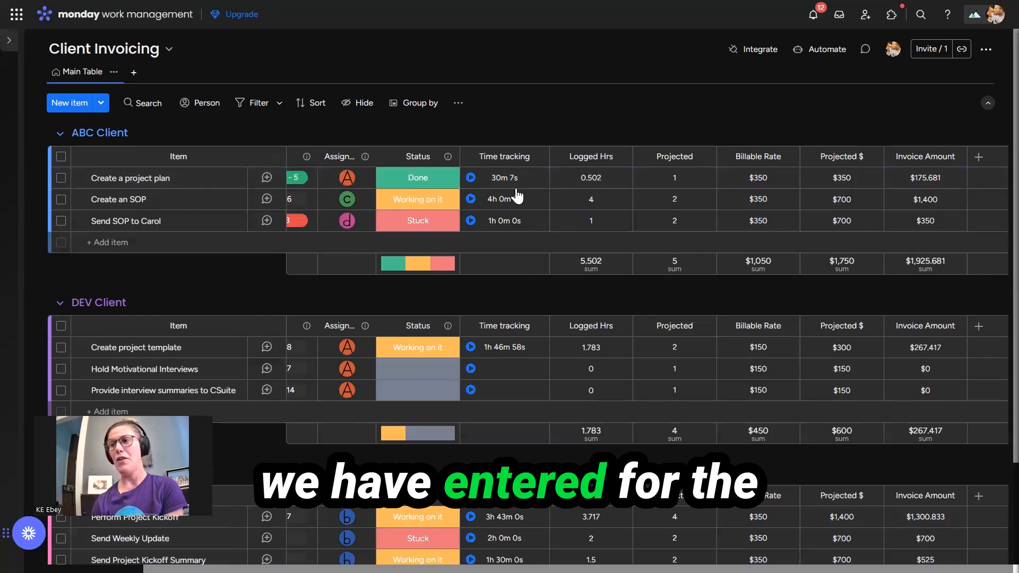
pyautogui.hscroll(-3, 403, 200)
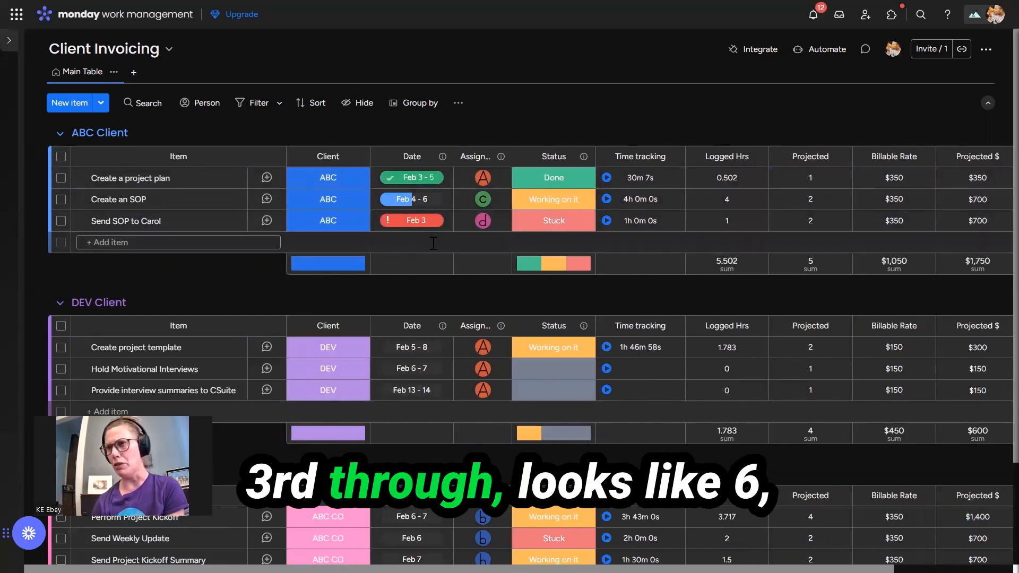
pyautogui.hscroll(3, 904, 250)
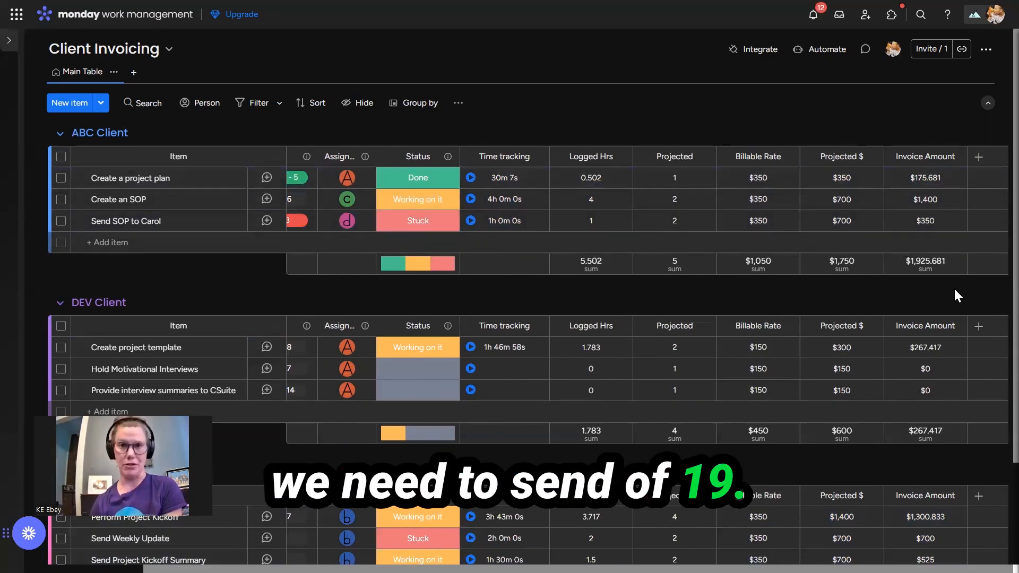
pyautogui.hscroll(-3, 955, 291)
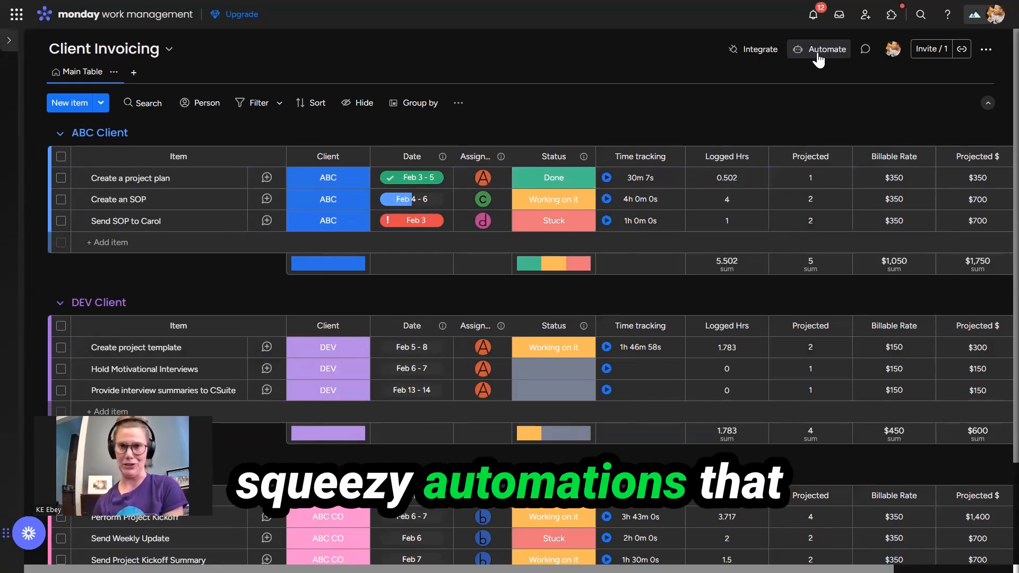
# Start a custom automation triggered when an item is created, only if the item is in the ABC Client group.
pyautogui.click(818, 53)
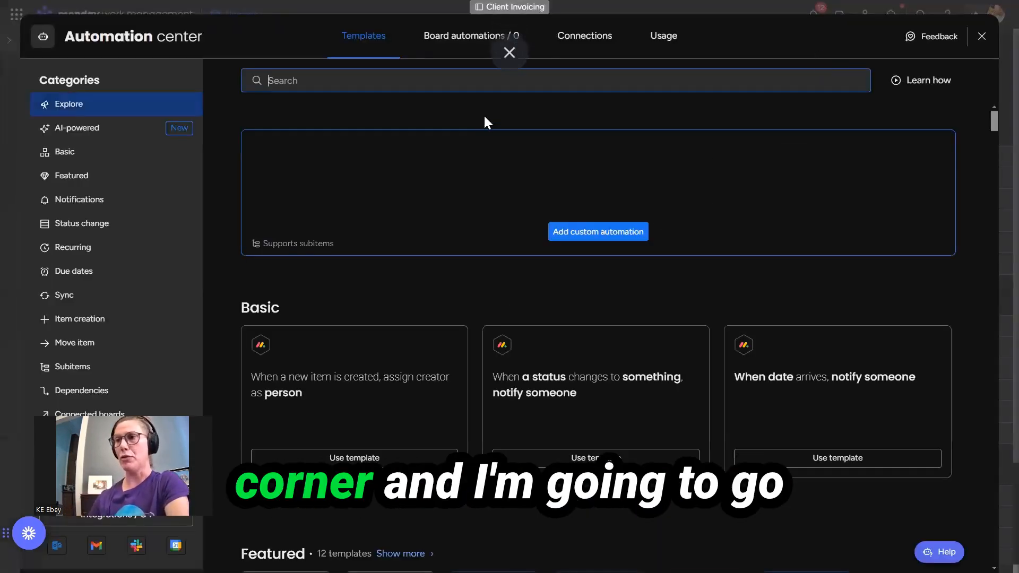
pyautogui.click(624, 226)
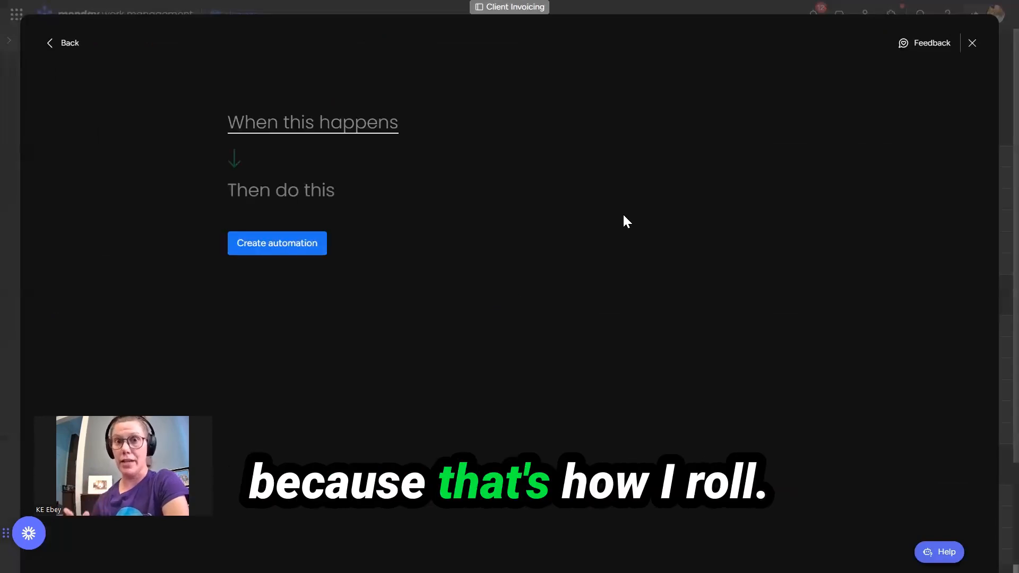
pyautogui.click(335, 127)
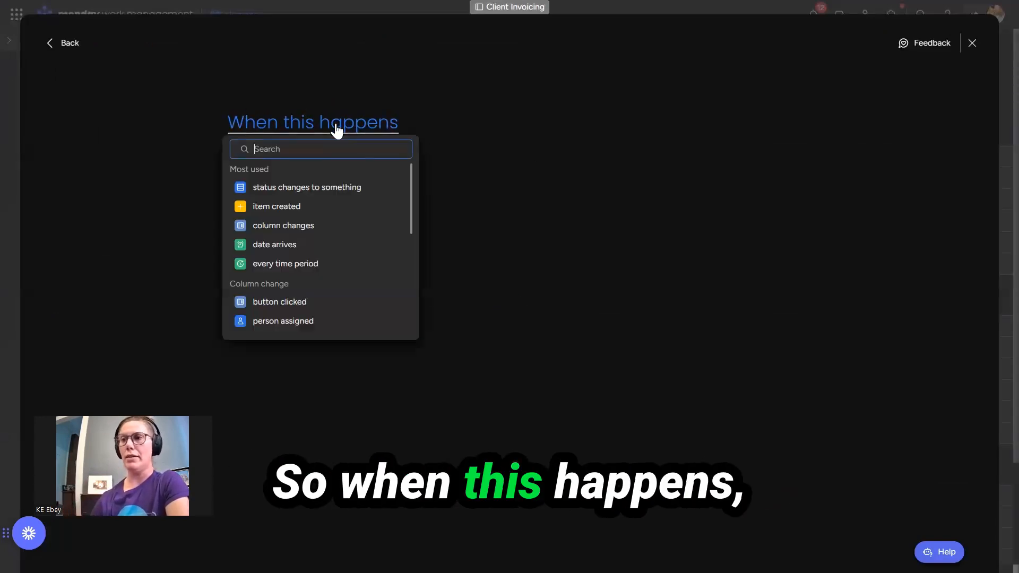
pyautogui.click(306, 202)
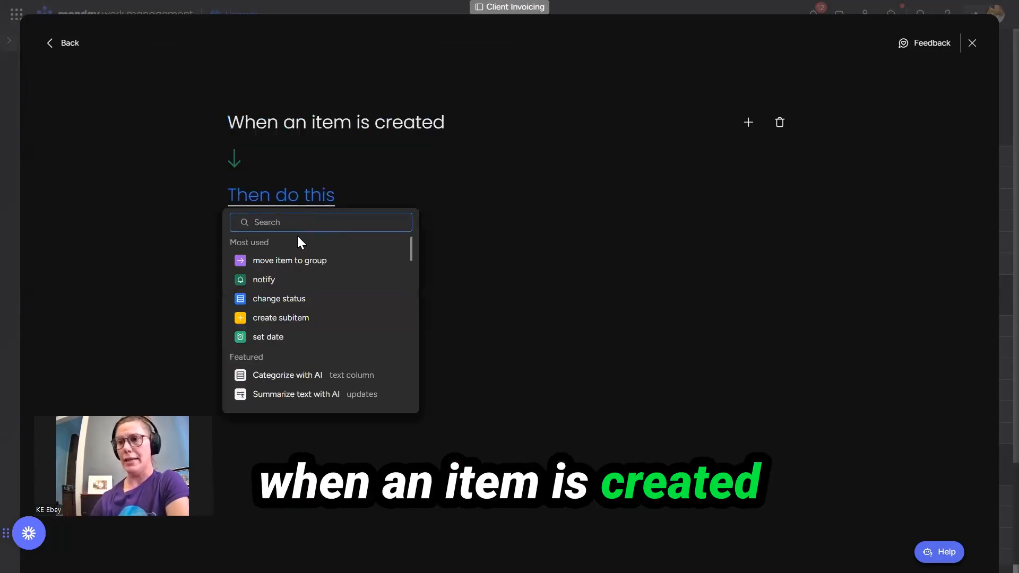
pyautogui.click(750, 123)
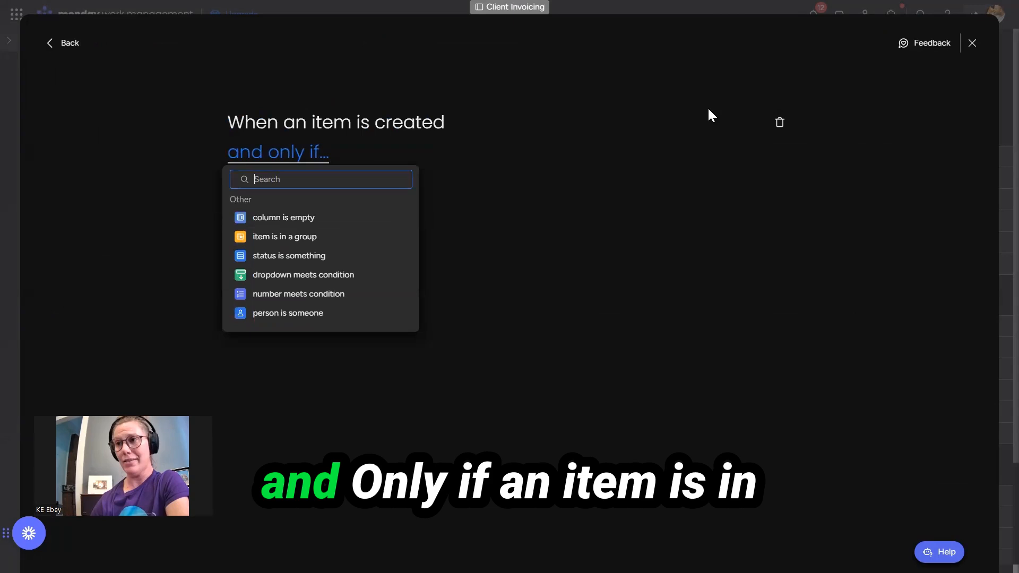
pyautogui.click(287, 236)
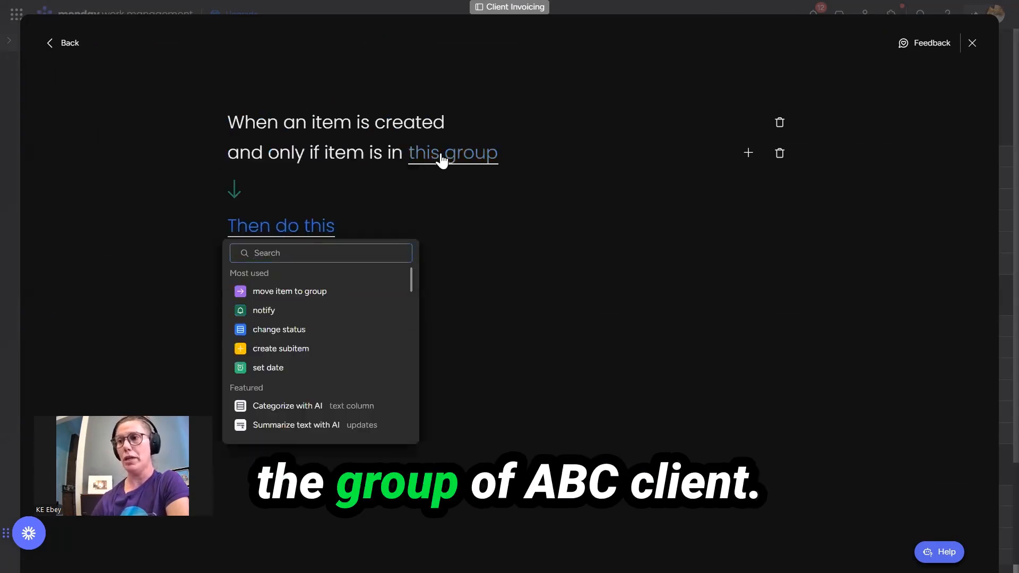
pyautogui.click(442, 157)
pyautogui.click(451, 220)
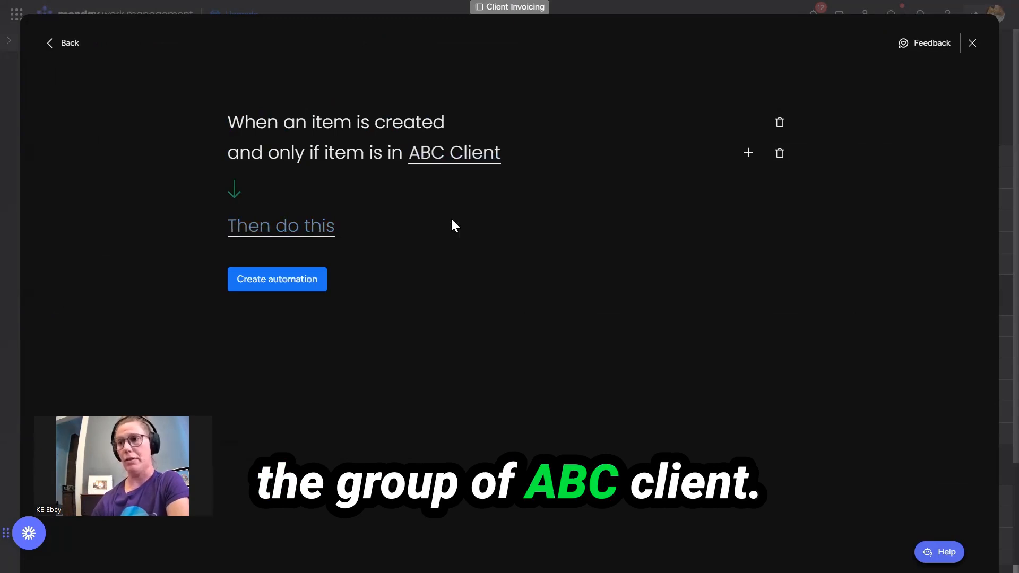
# Add an automation action that sets the Client column to ABC.
pyautogui.click(317, 230)
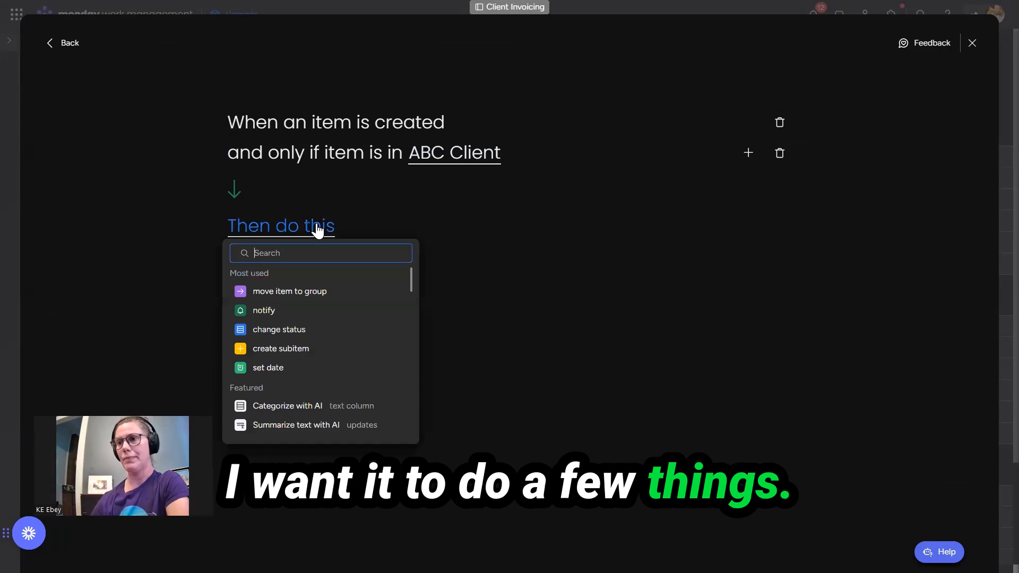
pyautogui.click(319, 331)
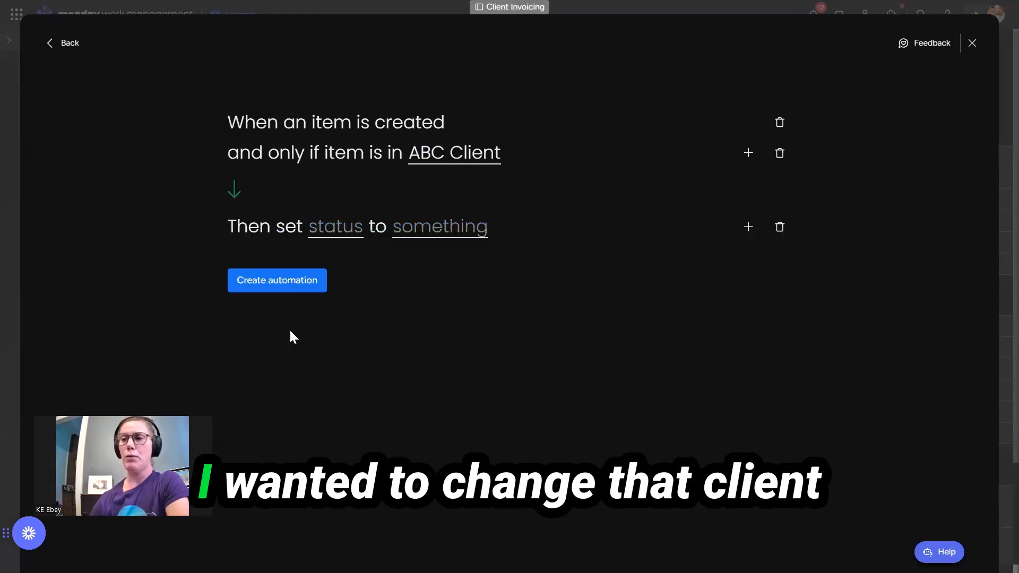
pyautogui.click(344, 236)
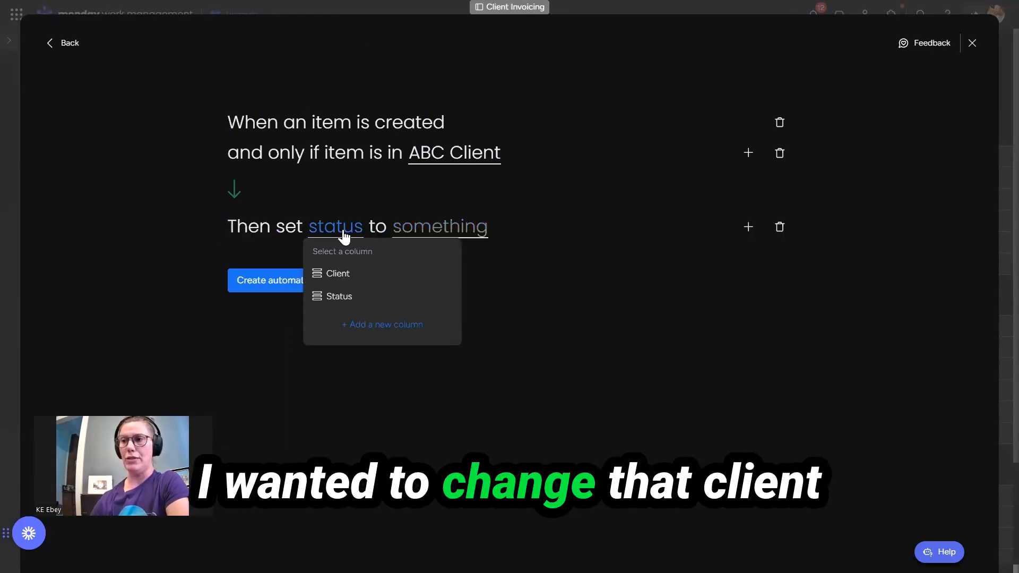
pyautogui.click(344, 276)
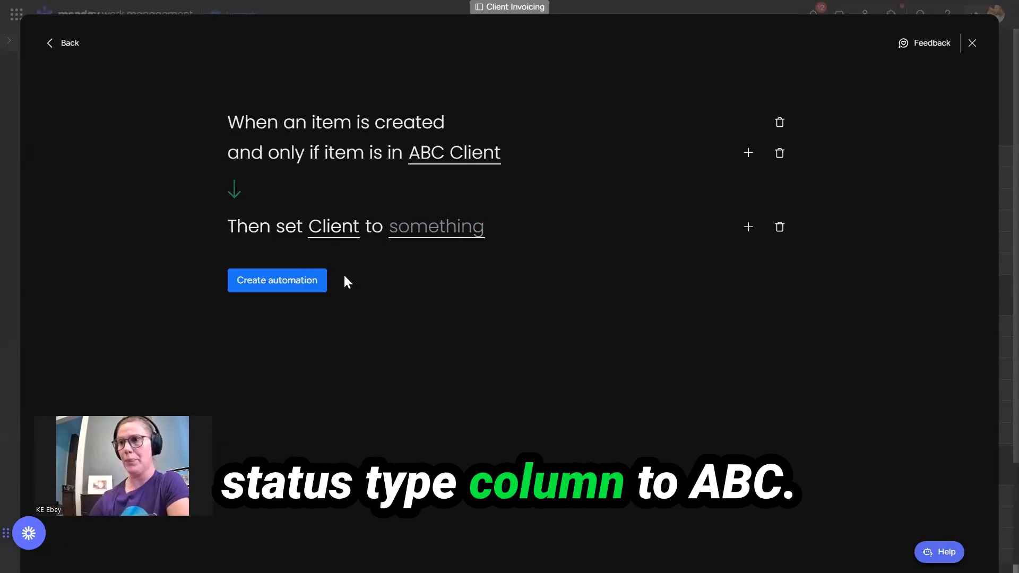
pyautogui.click(421, 229)
pyautogui.click(423, 275)
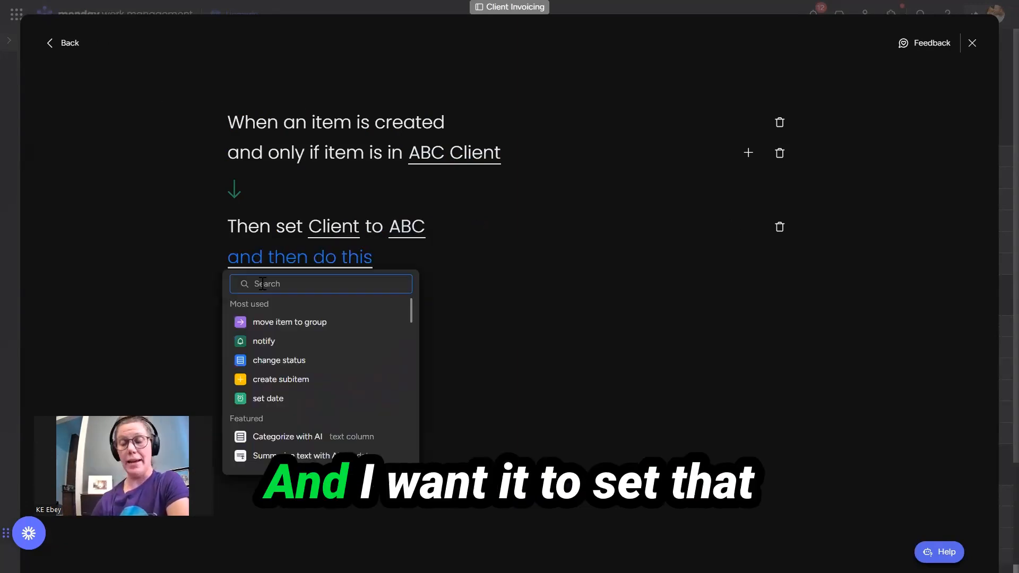
# Add a second action that sets the Billable Rate number to 150.00 and create the automation.
pyautogui.write('um')
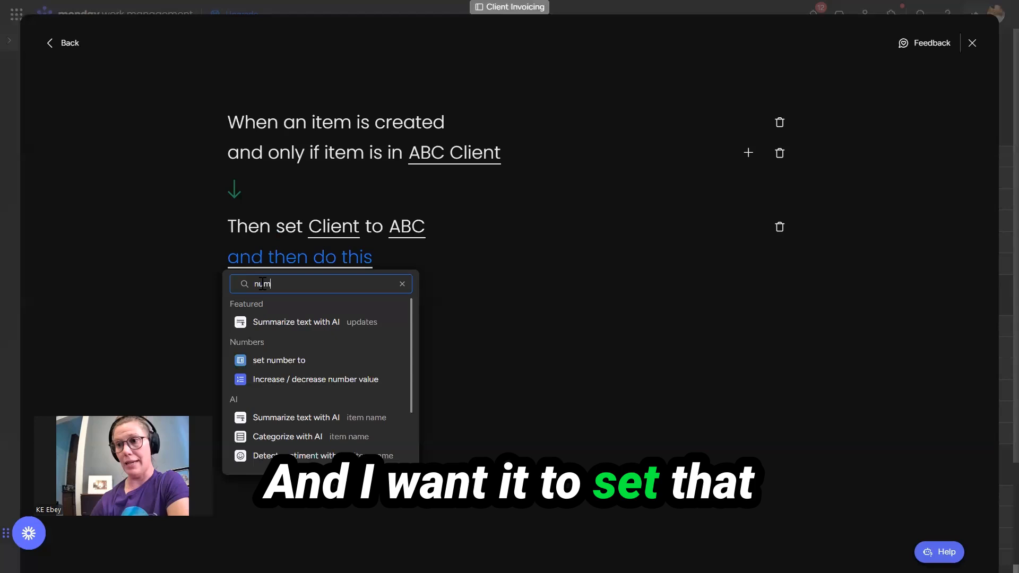
pyautogui.click(262, 360)
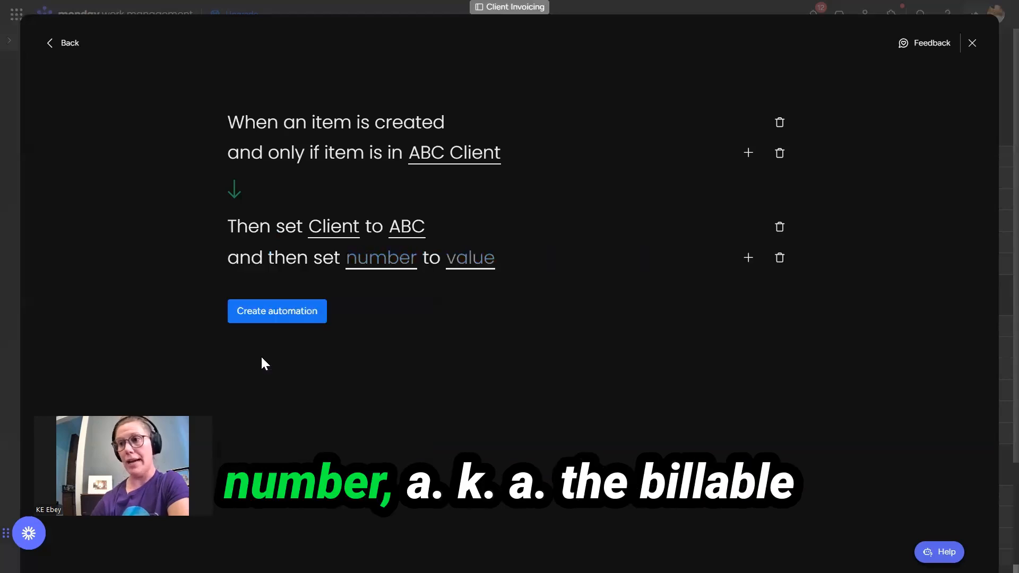
pyautogui.click(375, 275)
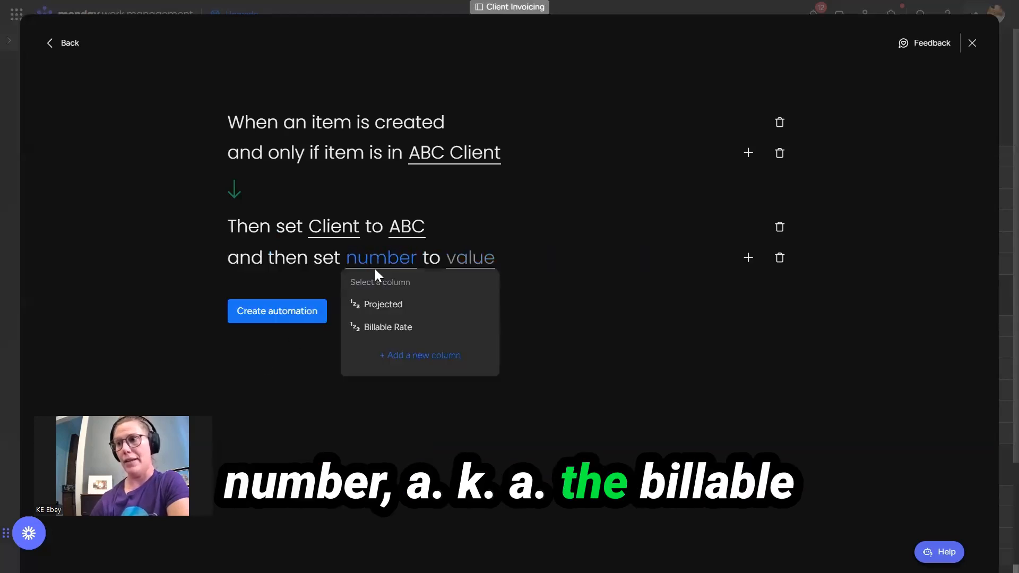
pyautogui.click(377, 326)
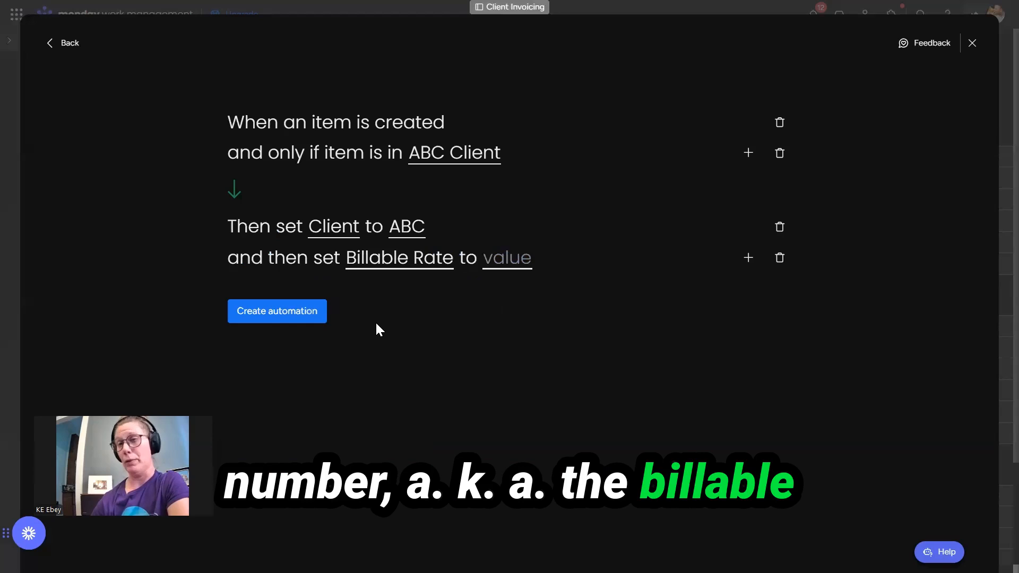
pyautogui.click(500, 267)
pyautogui.write('150')
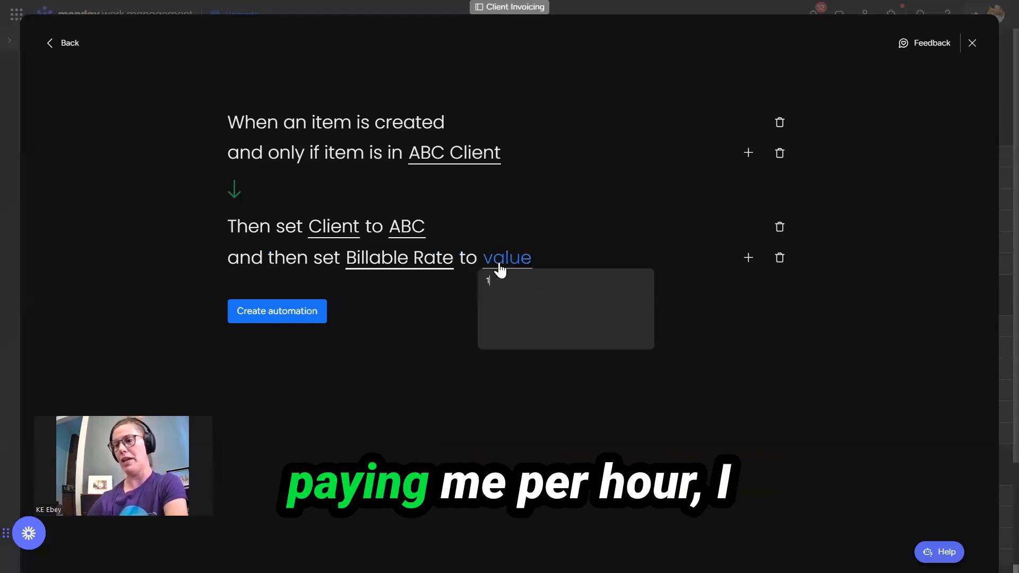
pyautogui.write('.00')
pyautogui.click(508, 376)
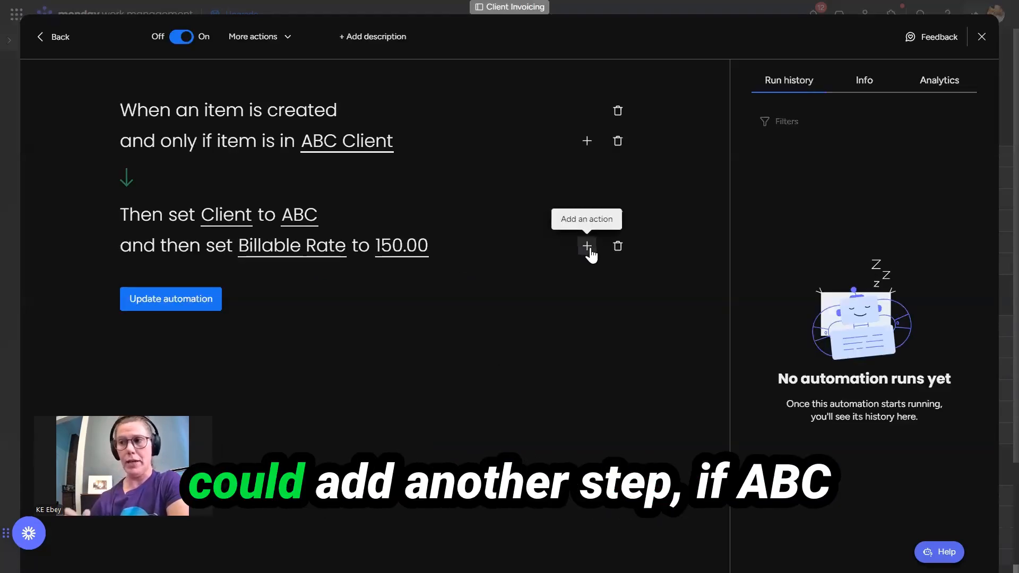
# Add an action that assigns the board owner in the Assigned to column, replacing existing assignees, and update the automation.
pyautogui.click(588, 247)
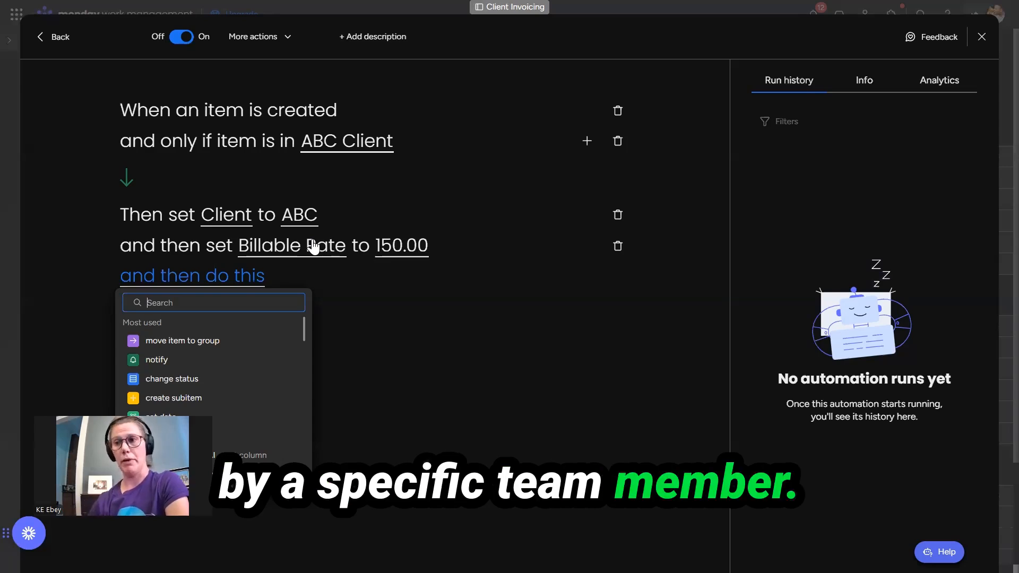
pyautogui.scroll(-2, 244, 378)
pyautogui.click(207, 345)
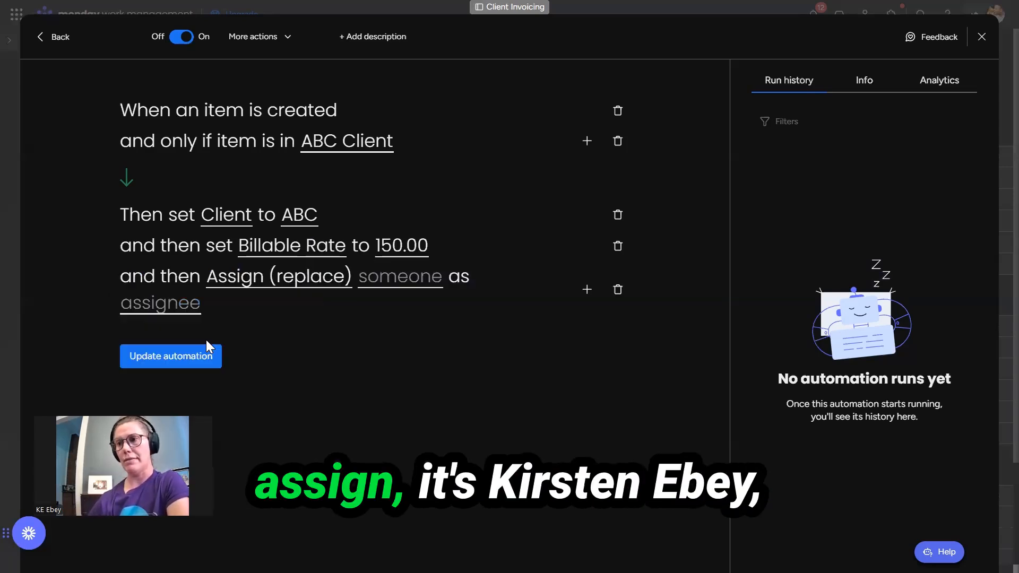
pyautogui.click(380, 289)
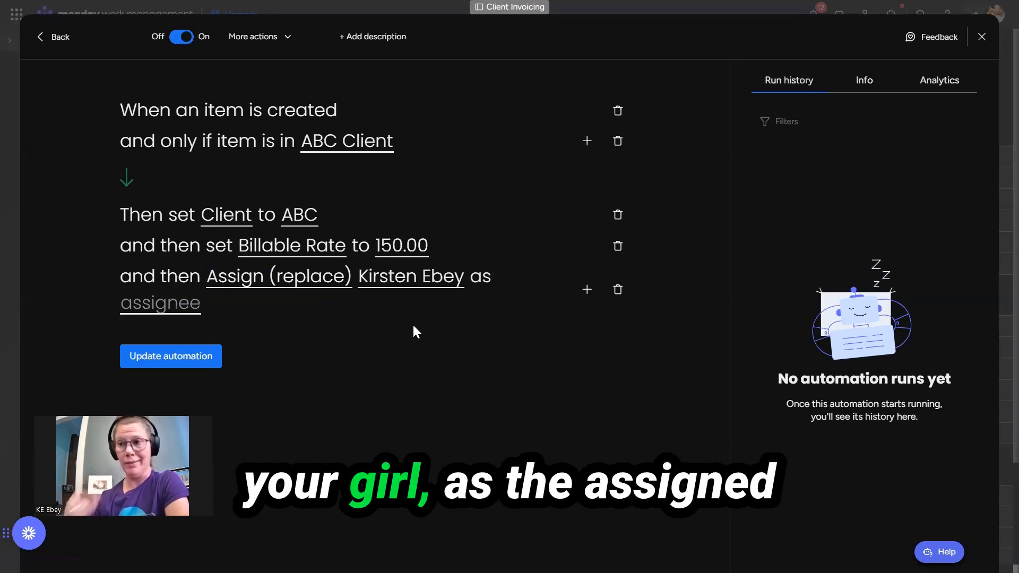
pyautogui.click(179, 306)
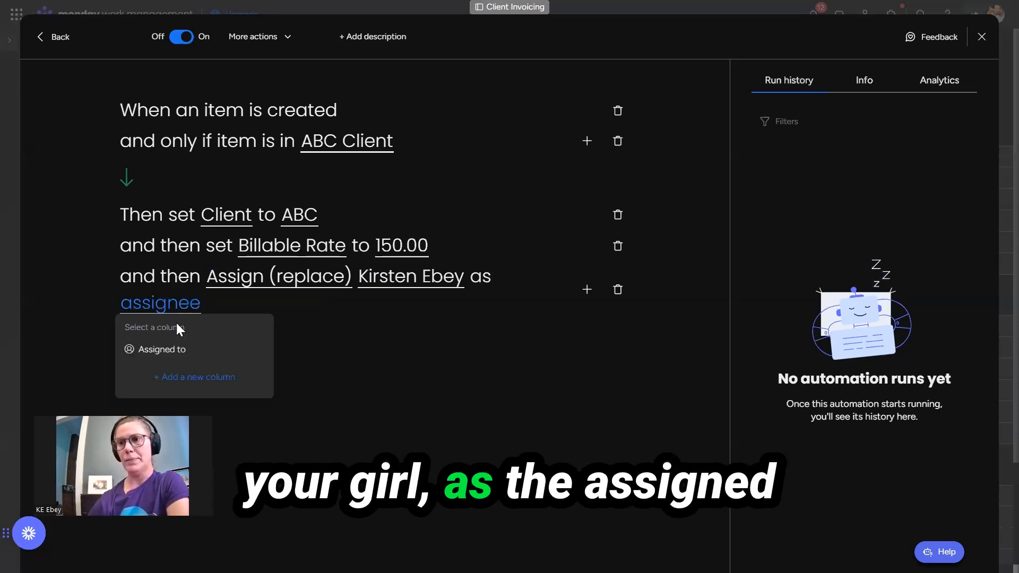
pyautogui.click(175, 349)
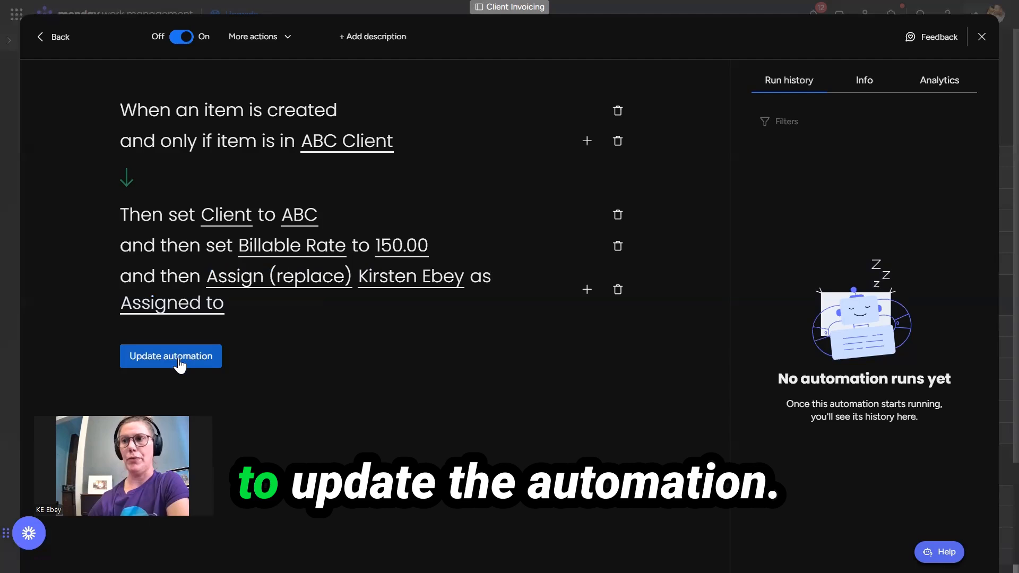
pyautogui.click(178, 358)
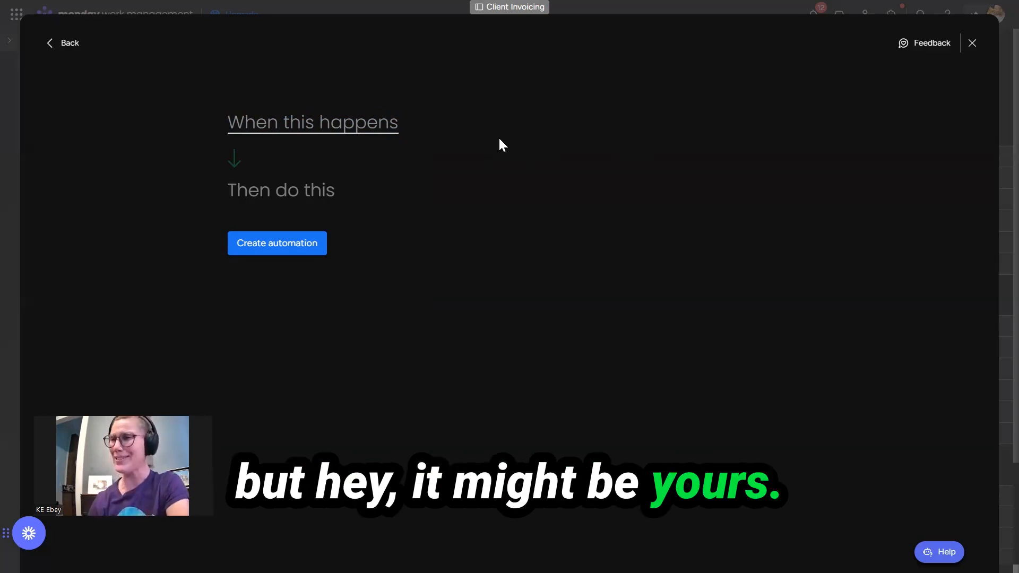
# Set the trigger of a new custom automation to the Status column changing to Working on it.
pyautogui.click(316, 123)
pyautogui.write('stat')
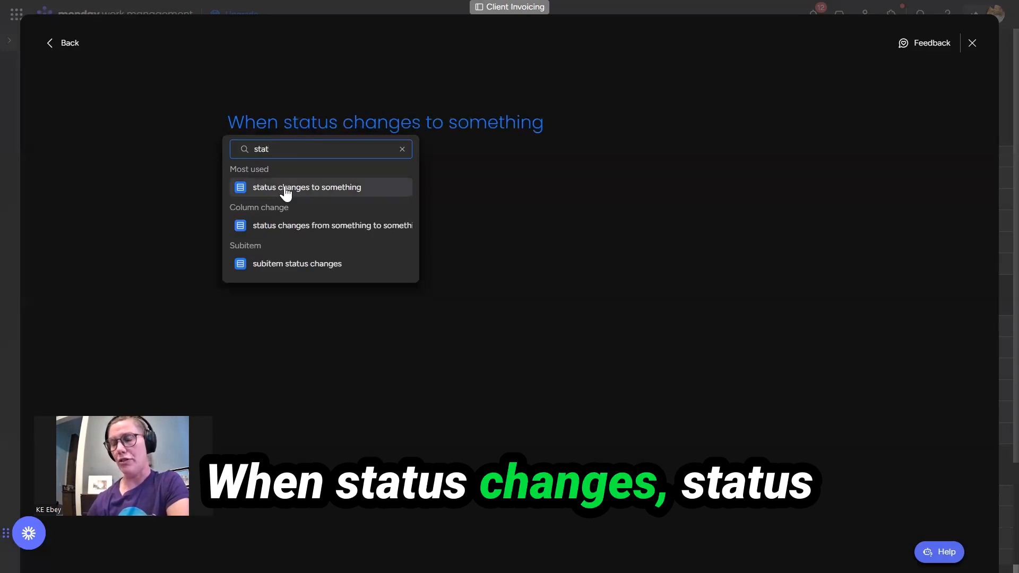
pyautogui.click(285, 190)
pyautogui.click(312, 122)
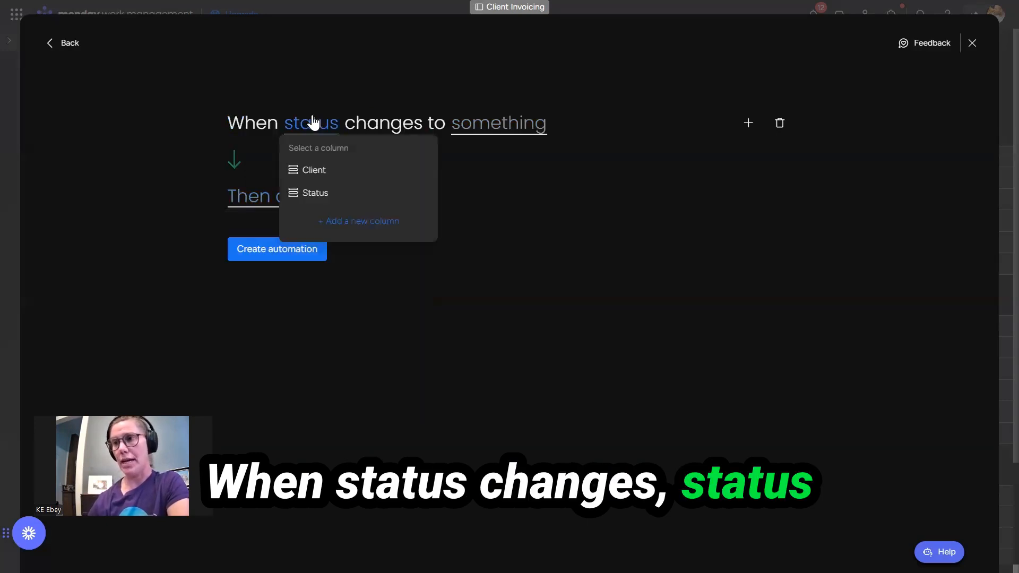
pyautogui.click(311, 192)
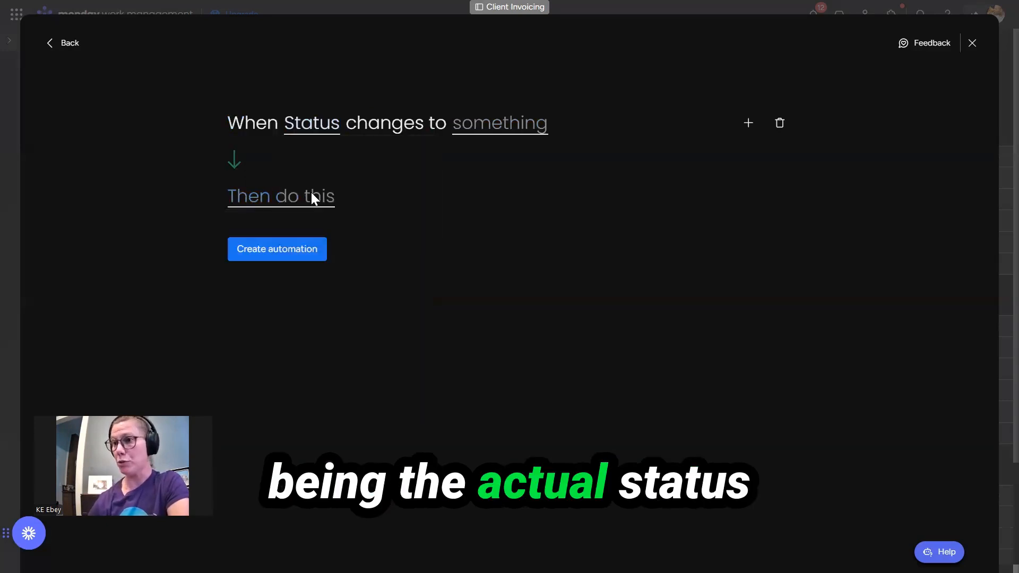
pyautogui.click(515, 134)
pyautogui.click(509, 187)
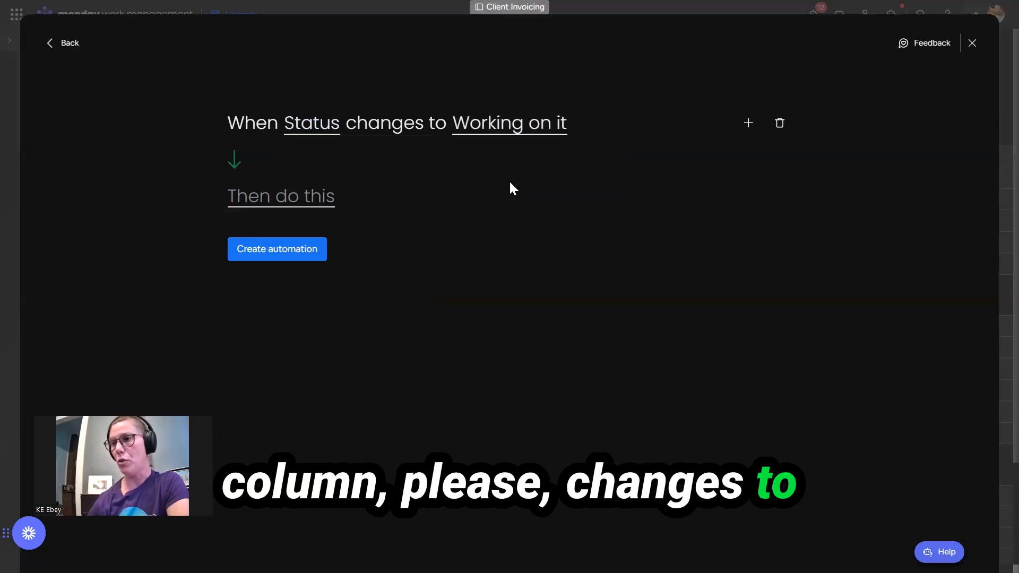
# Add an action that starts the Time tracking column, create the automation and return to the board.
pyautogui.click(278, 204)
pyautogui.write('tim')
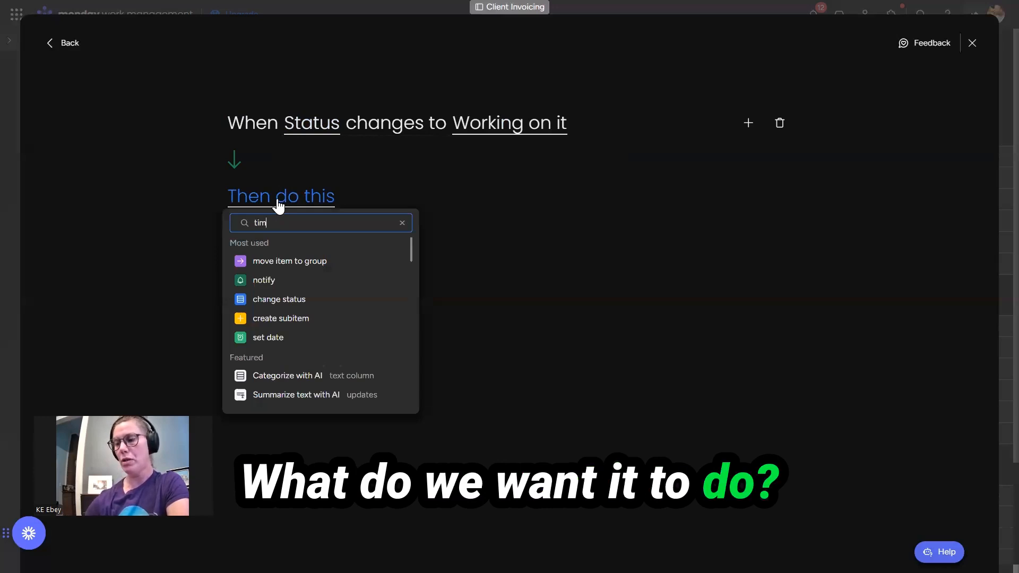
pyautogui.write('e')
pyautogui.click(266, 281)
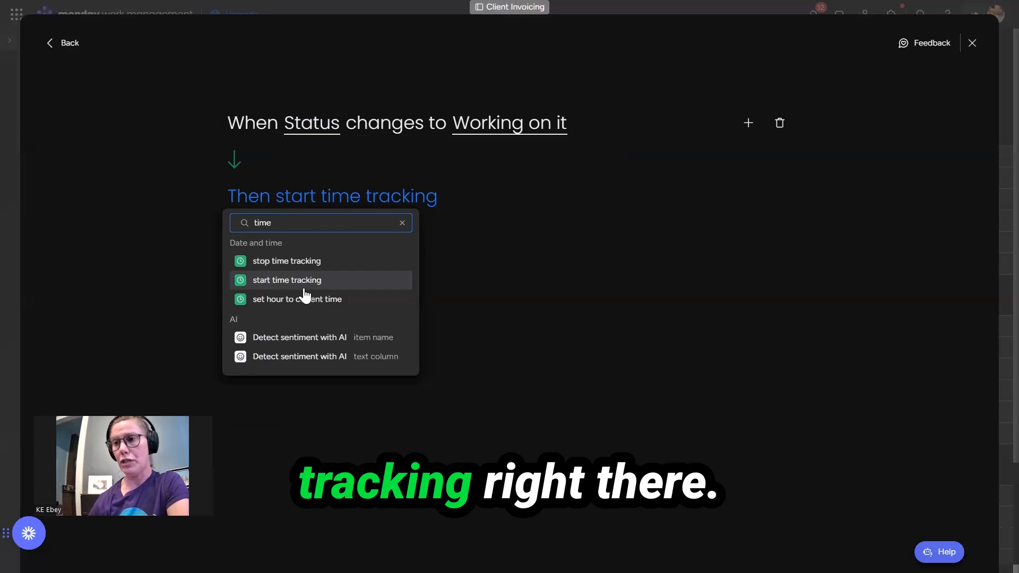
pyautogui.click(288, 282)
pyautogui.click(362, 203)
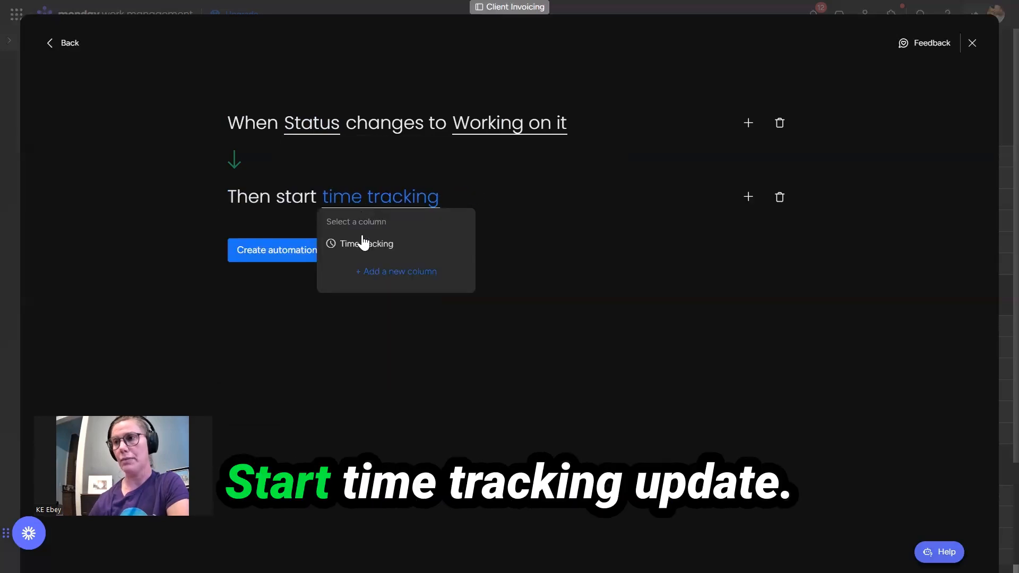
pyautogui.click(361, 242)
pyautogui.click(278, 257)
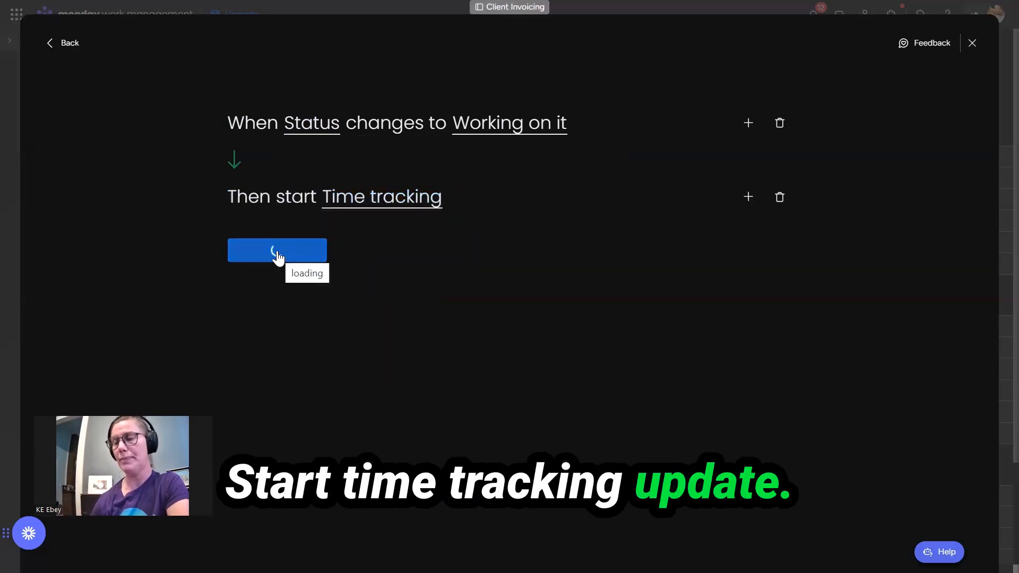
pyautogui.click(982, 37)
# Add an item named "Close the gap" to the ABC Client group.
pyautogui.click(120, 243)
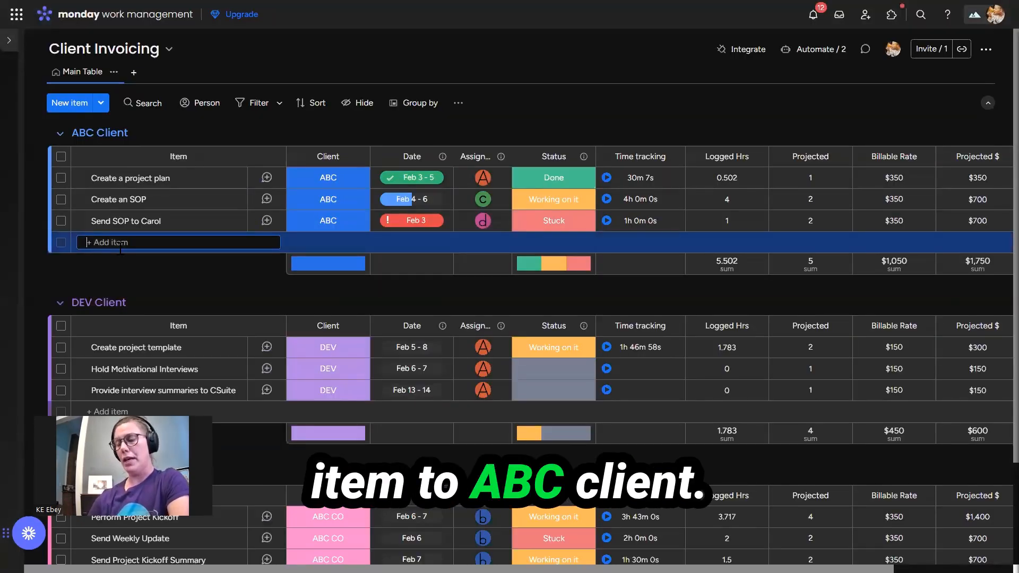
pyautogui.write('Close')
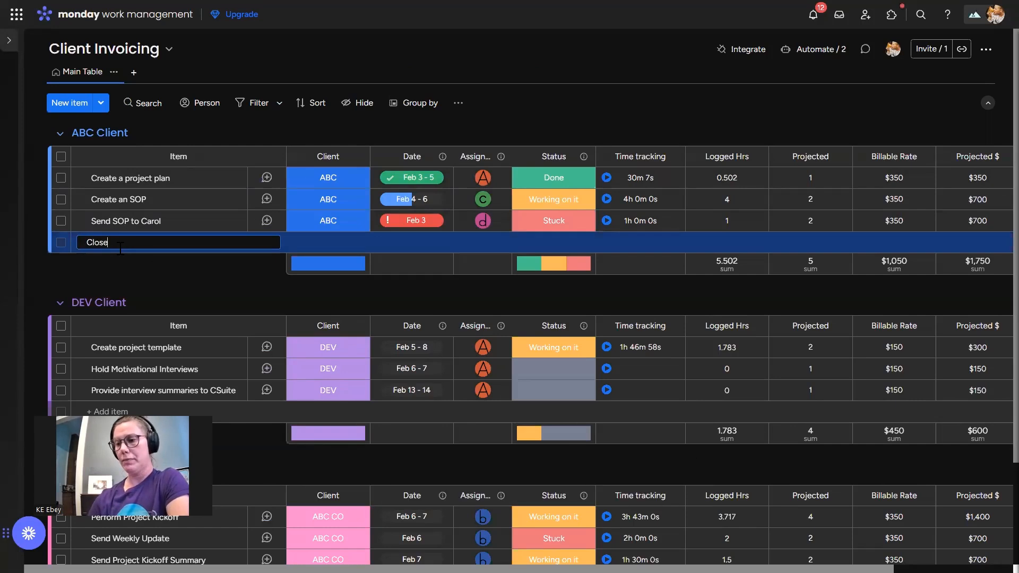
pyautogui.press('Return')
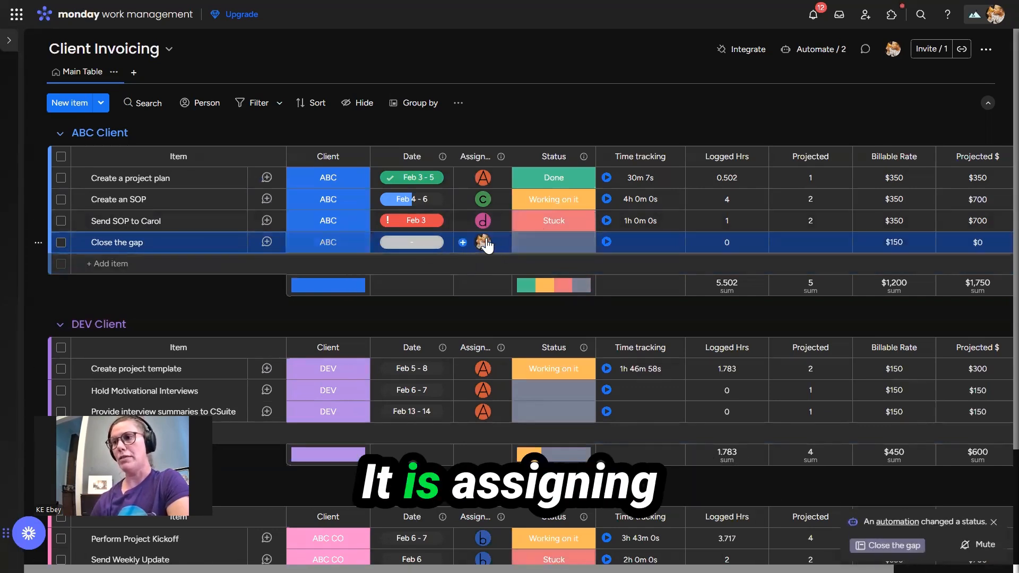
# Set the status of the "Close the gap" item in the ABC Client group to Working on it.
pyautogui.moveTo(483, 245)
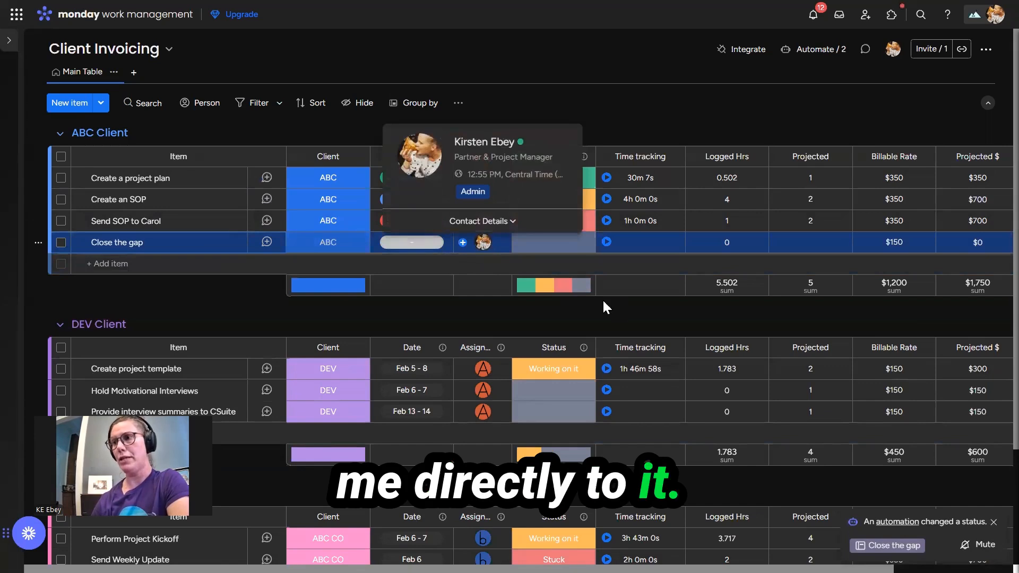
pyautogui.click(894, 243)
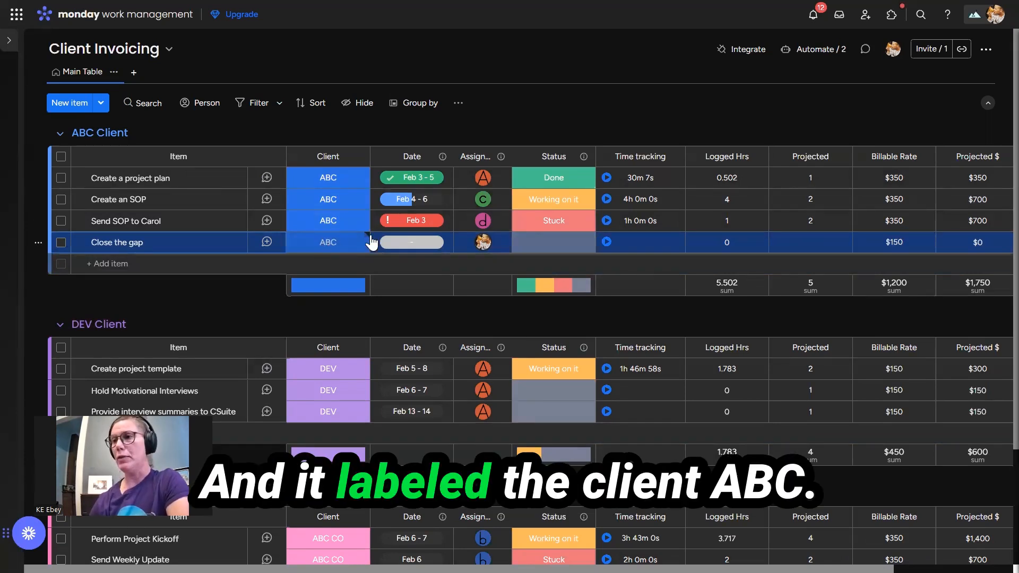
pyautogui.click(574, 245)
pyautogui.click(516, 287)
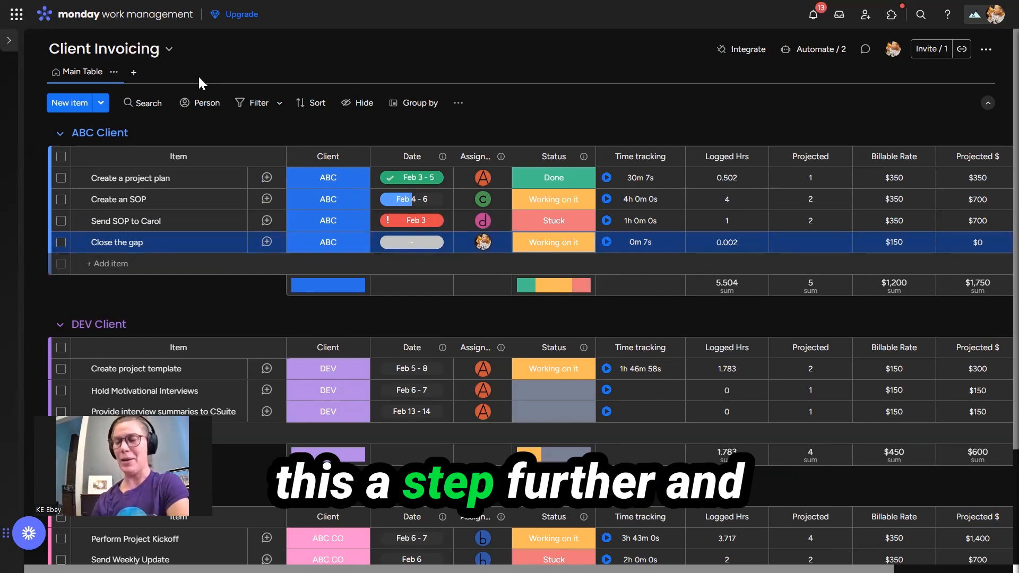
# Add a blank view to the Client Invoicing board and rename it "At a Glance".
pyautogui.click(133, 72)
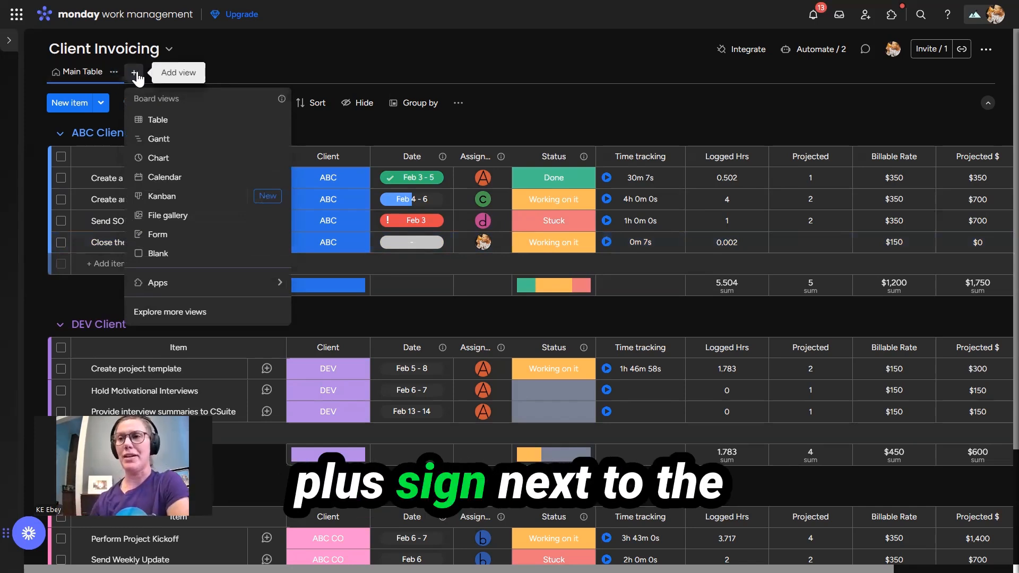
pyautogui.click(162, 255)
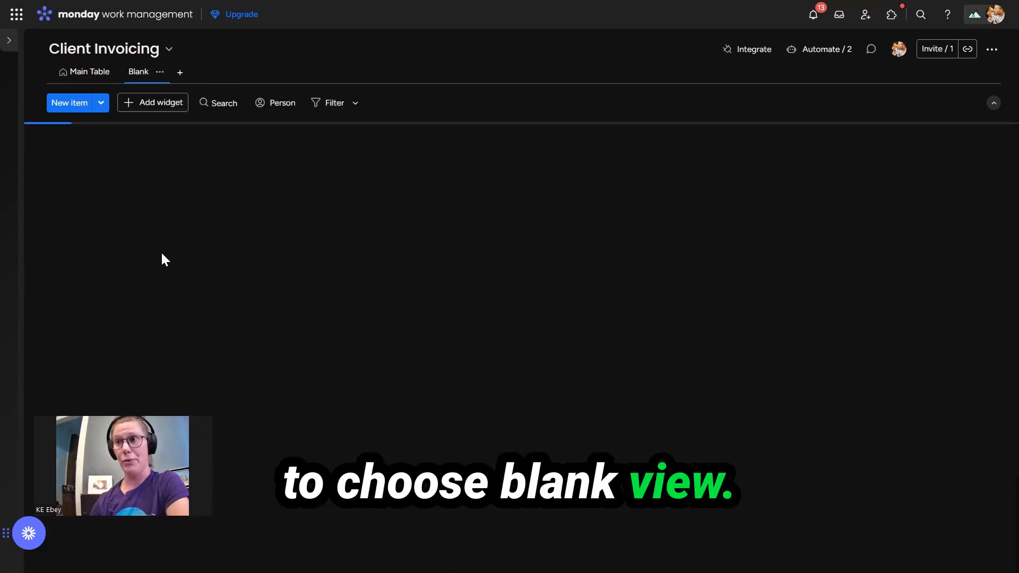
pyautogui.click(160, 72)
pyautogui.click(159, 131)
pyautogui.press('BackSpace')
pyautogui.press('BackSpace')
pyautogui.press('BackSpace')
pyautogui.press('BackSpace')
pyautogui.press('BackSpace')
pyautogui.write('At')
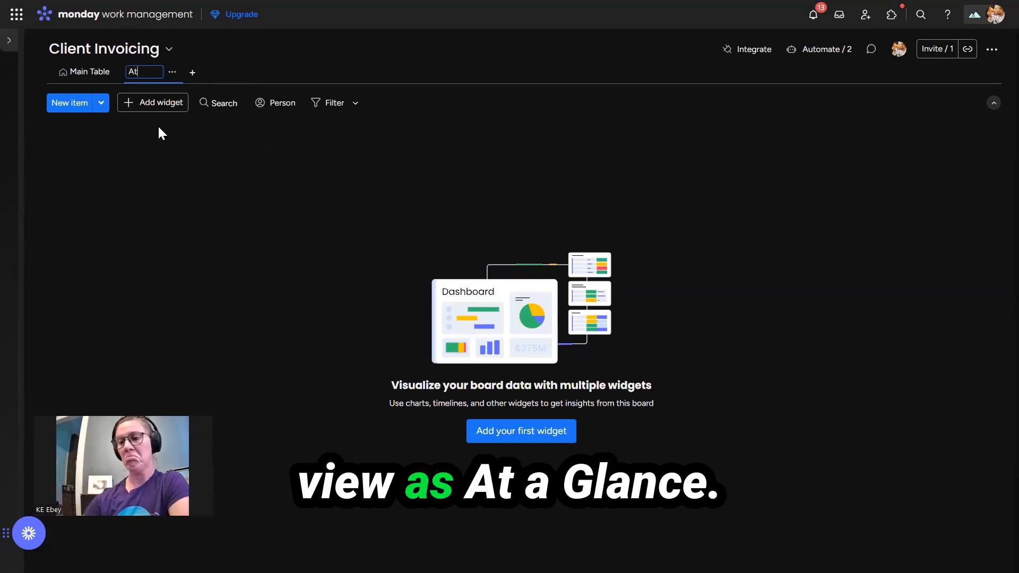
pyautogui.write(' a Glance')
pyautogui.press('Return')
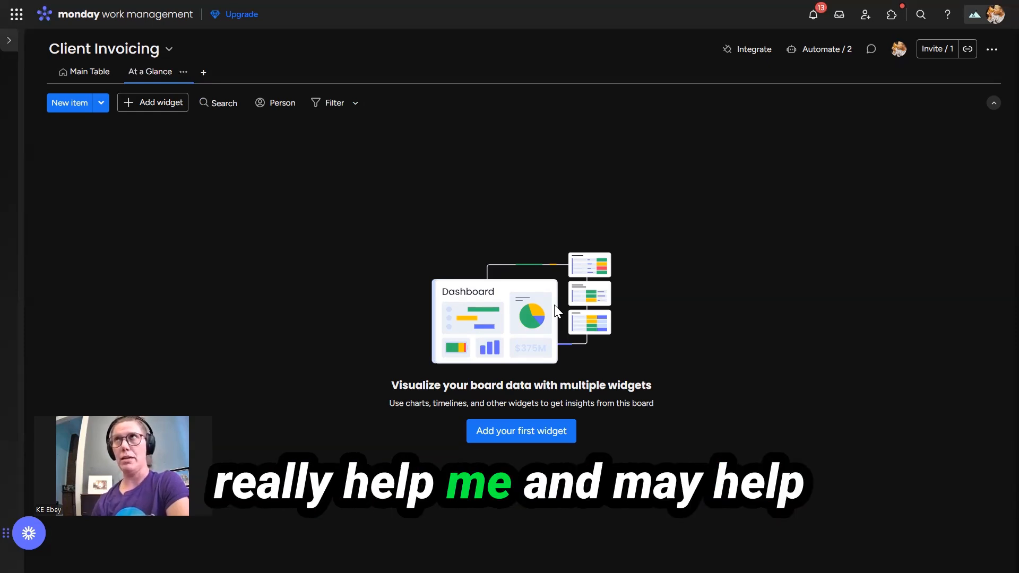
# Add a Chart widget to the At a Glance view and use the Client column for its X-axis.
pyautogui.click(156, 109)
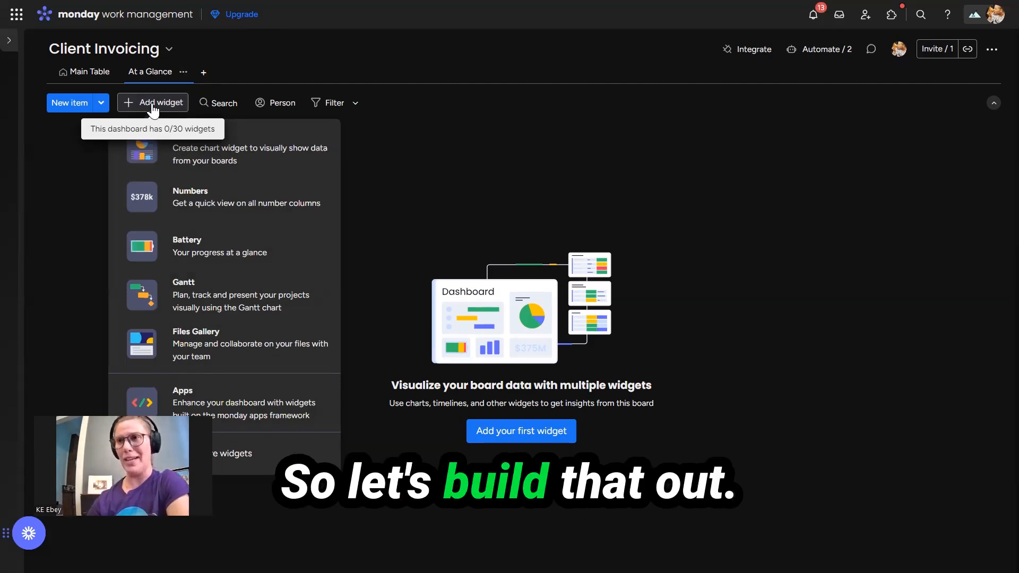
pyautogui.click(201, 153)
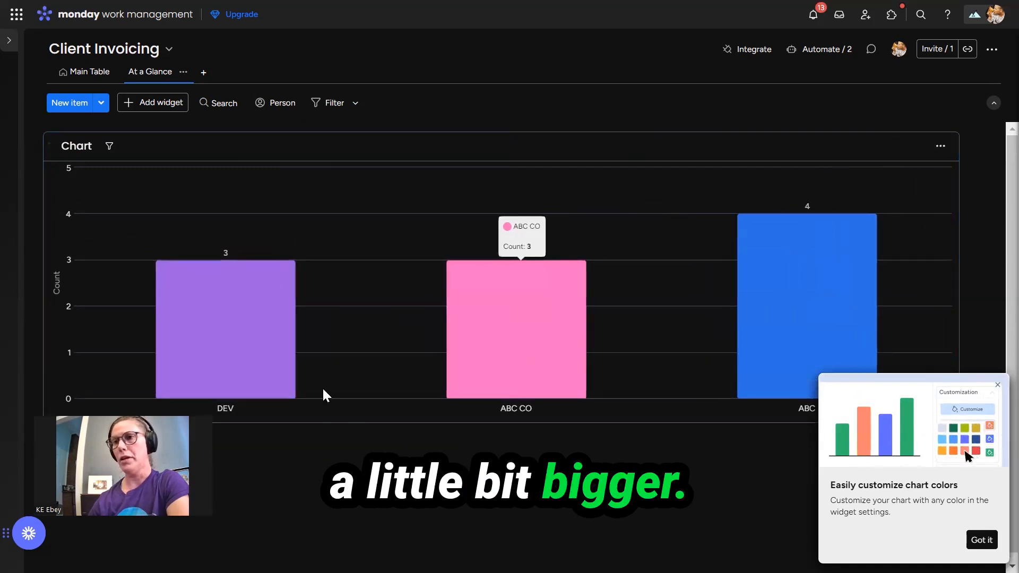
pyautogui.click(941, 148)
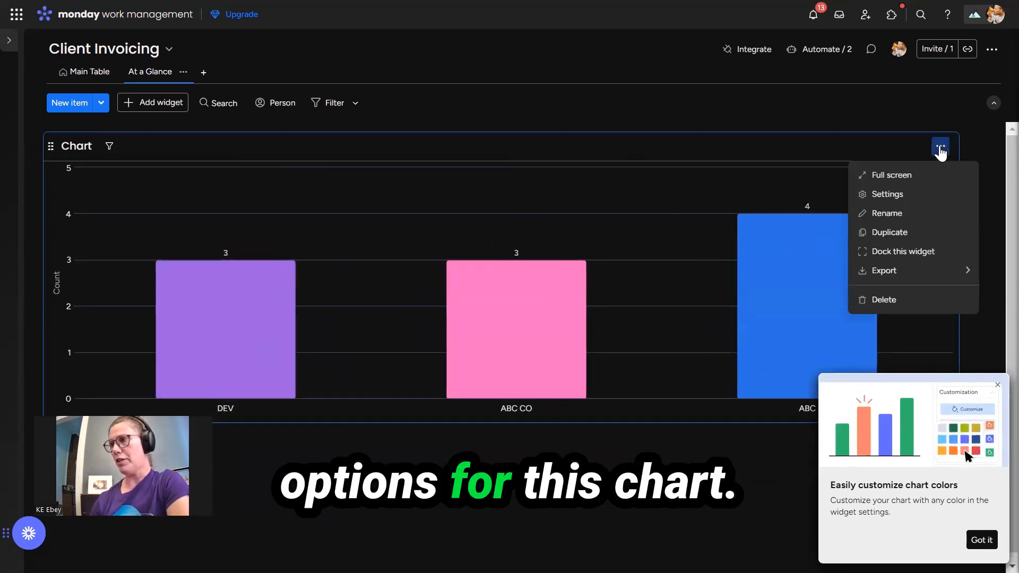
pyautogui.click(917, 195)
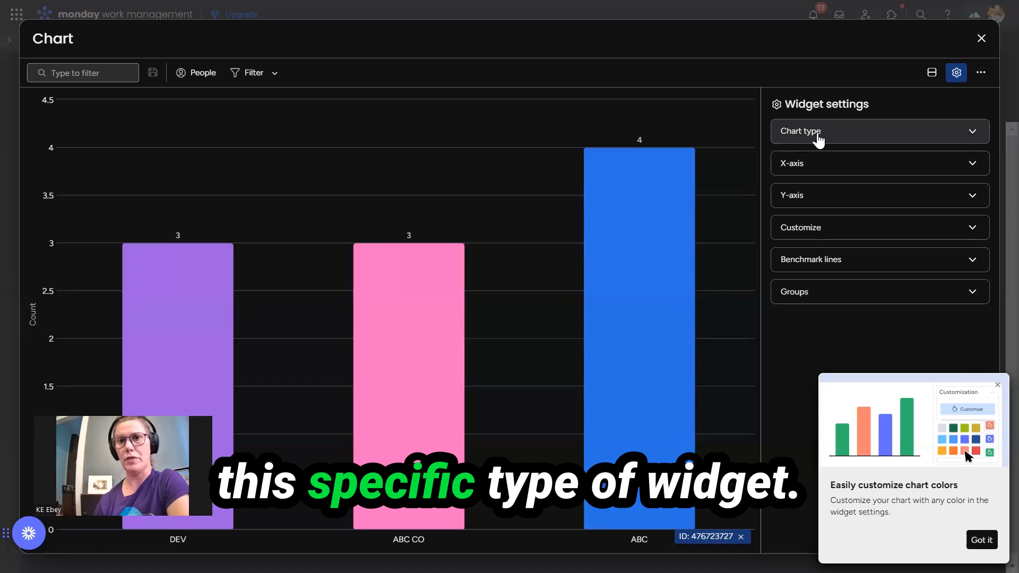
pyautogui.click(814, 169)
pyautogui.click(841, 217)
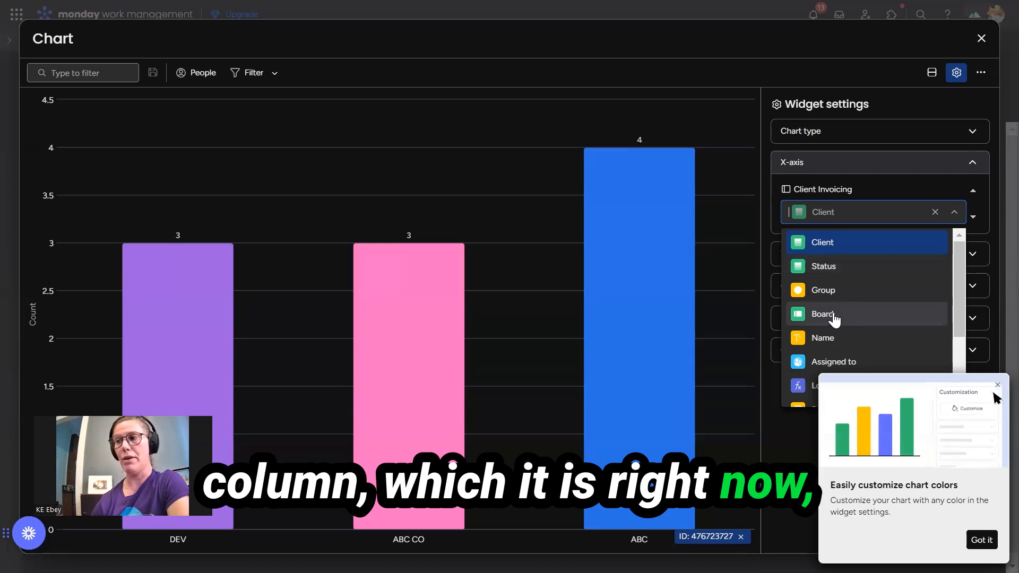
pyautogui.click(846, 246)
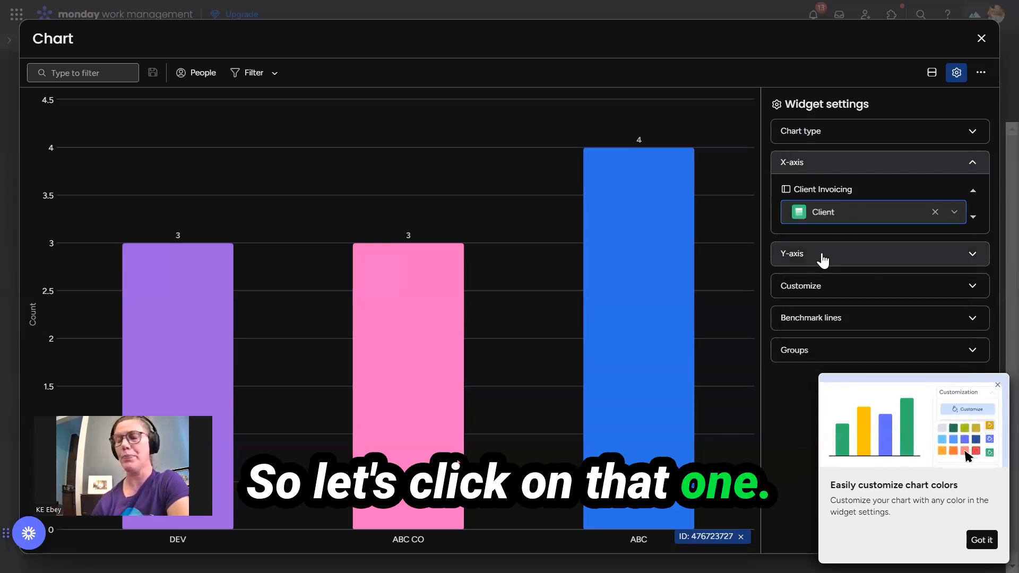
# Plot Projected $ and Invoice Amount on the chart's Y-axis instead of the item count, and close the widget settings.
pyautogui.click(821, 255)
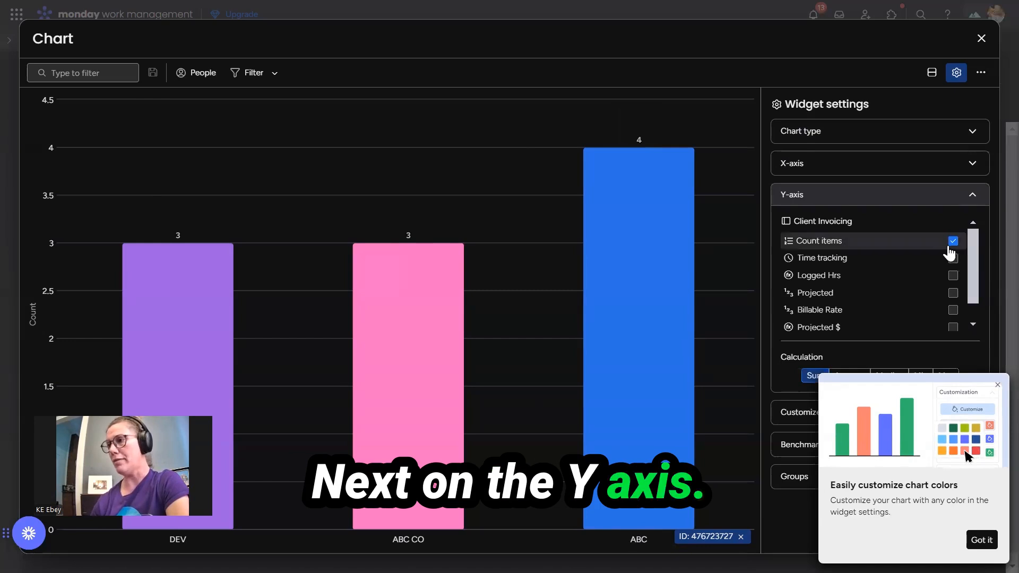
pyautogui.click(951, 243)
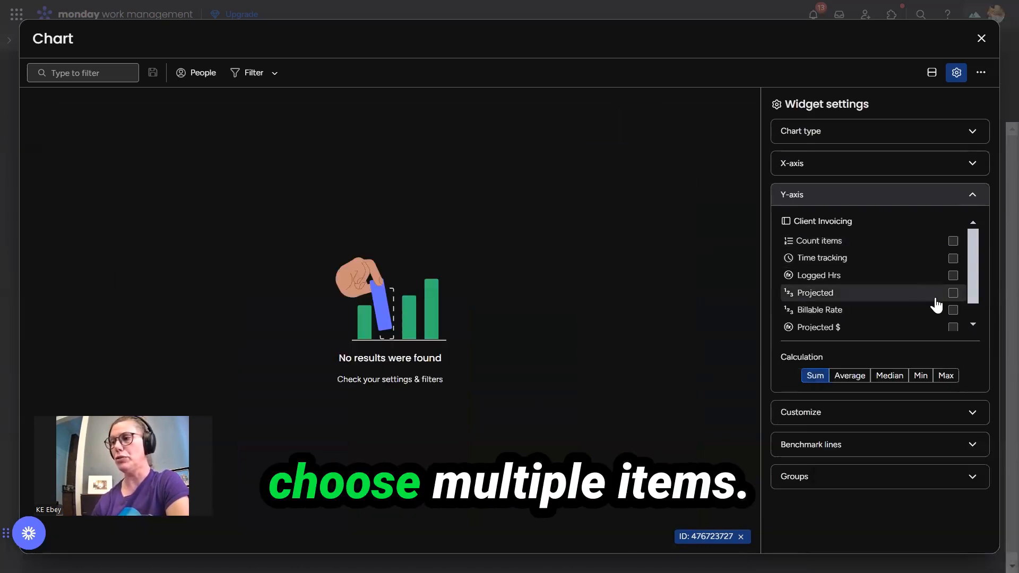
pyautogui.click(946, 252)
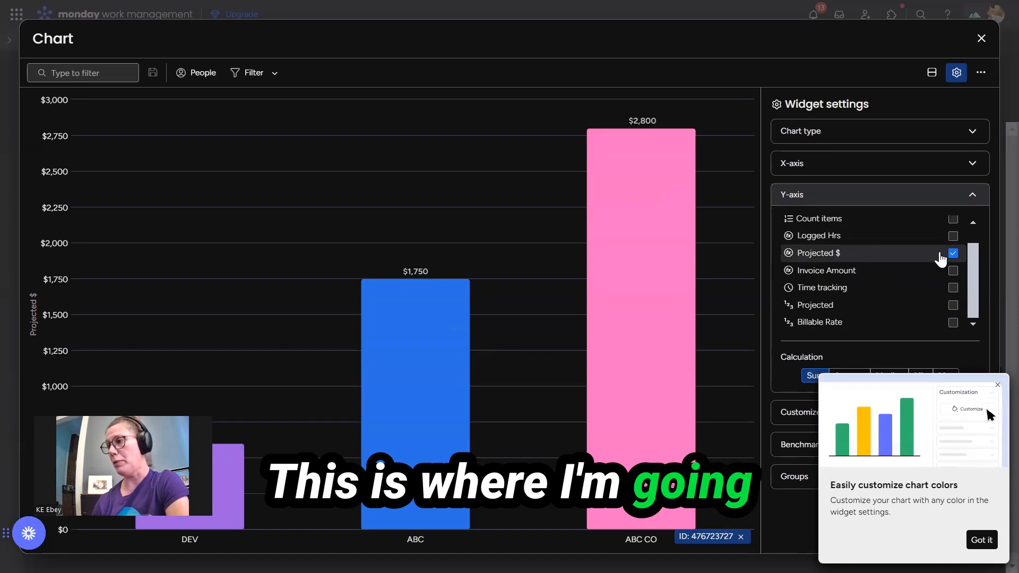
pyautogui.click(953, 272)
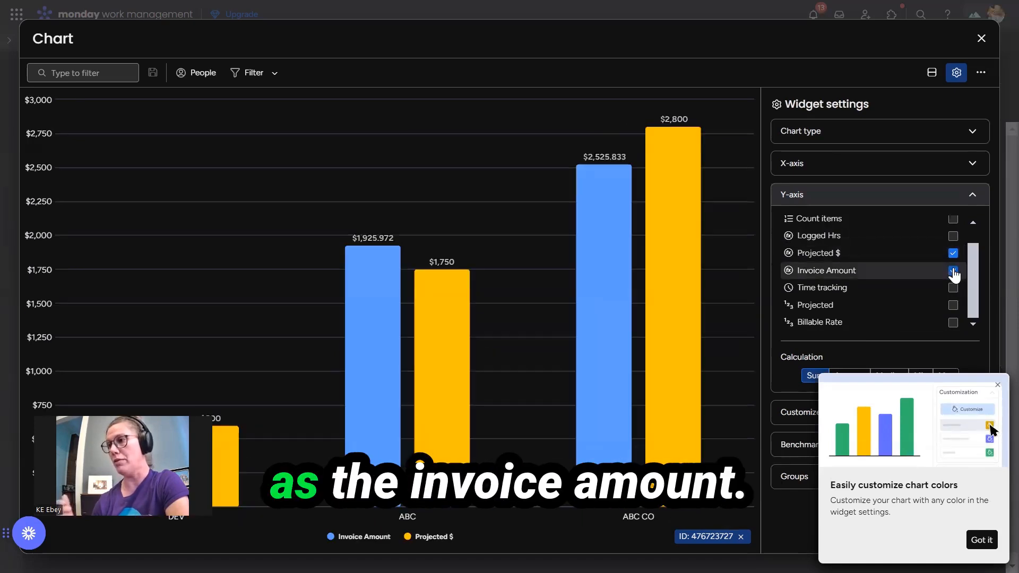
pyautogui.click(998, 385)
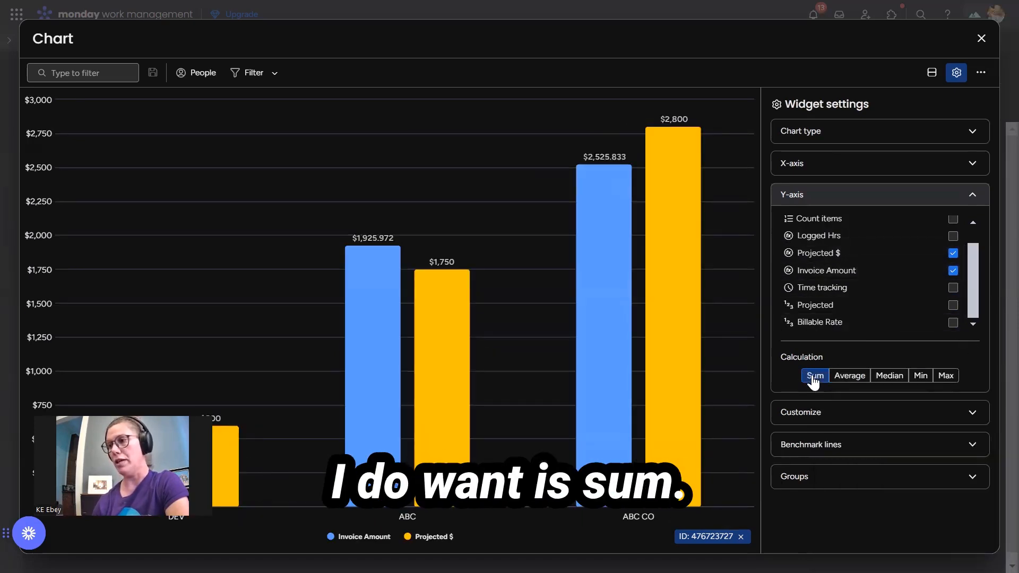
pyautogui.click(821, 414)
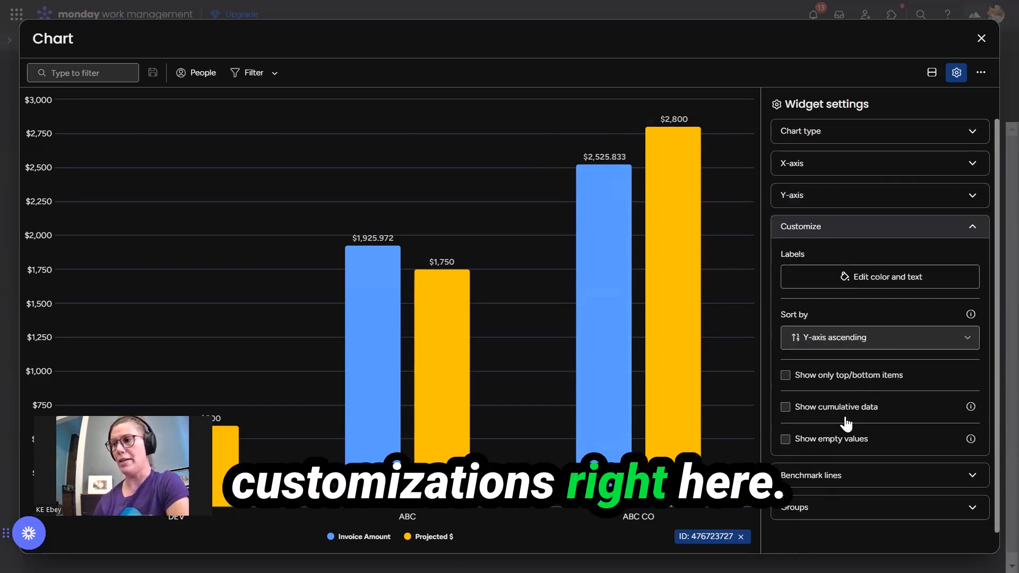
pyautogui.click(791, 507)
pyautogui.click(981, 39)
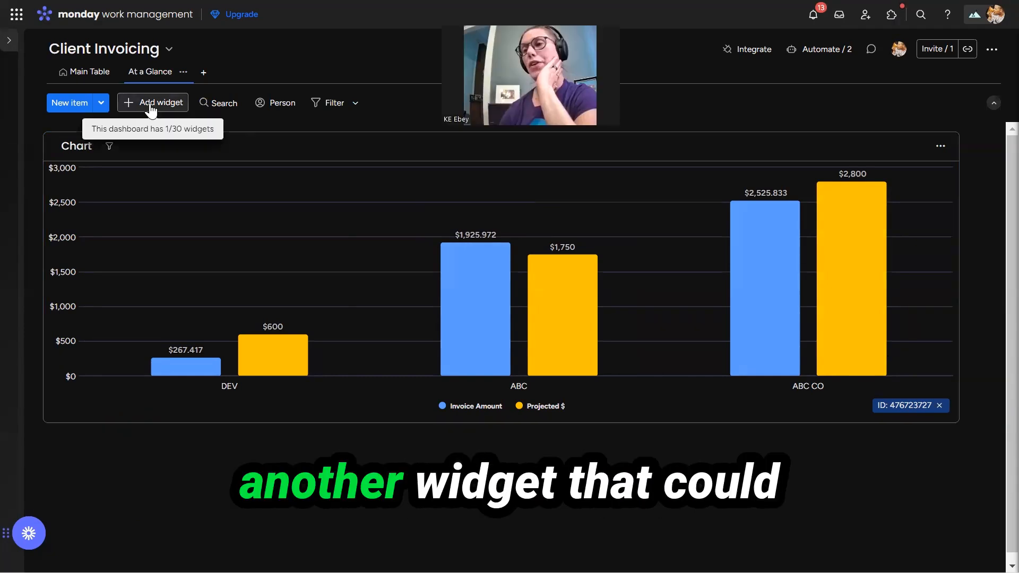
# Add a Timeline widget from the full widget collection below the chart and widen it to match the chart's width.
pyautogui.click(151, 104)
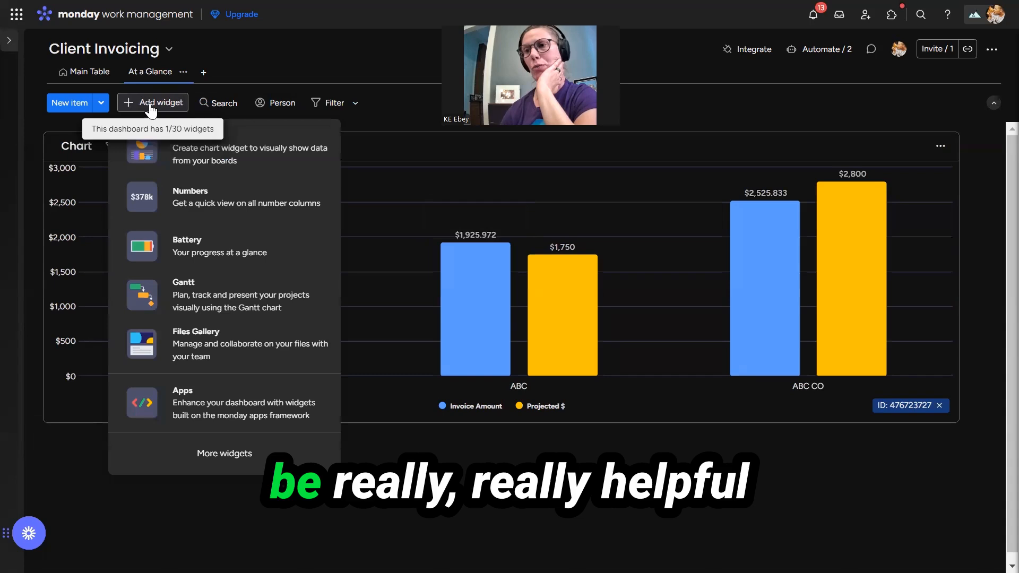
pyautogui.click(220, 457)
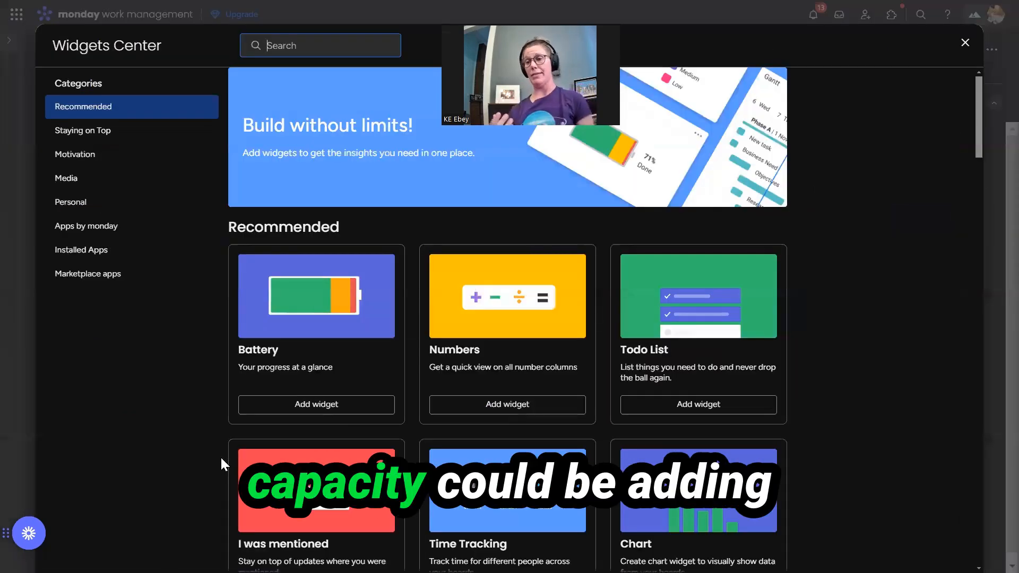
pyautogui.scroll(-5, 517, 425)
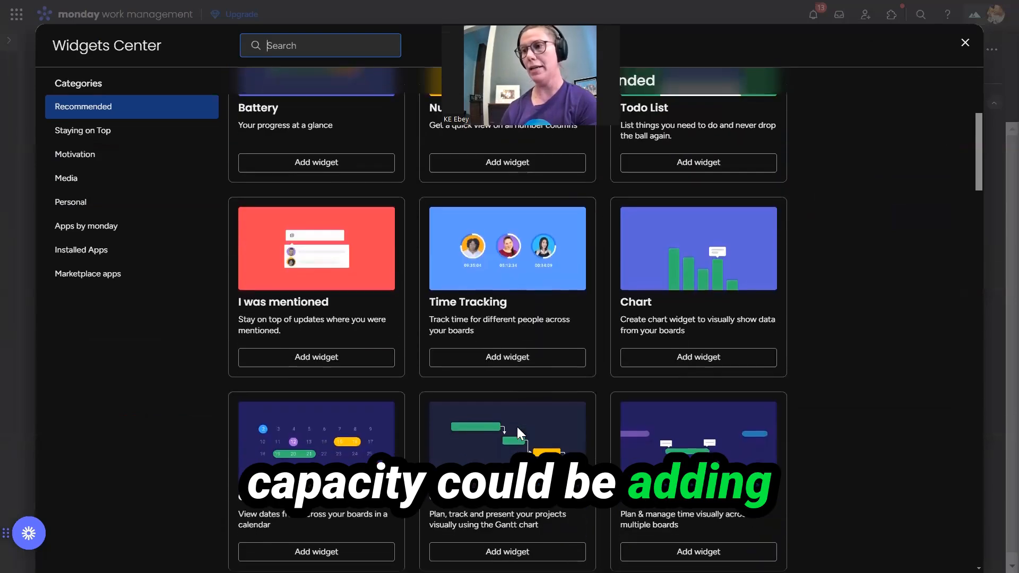
pyautogui.scroll(-3, 496, 383)
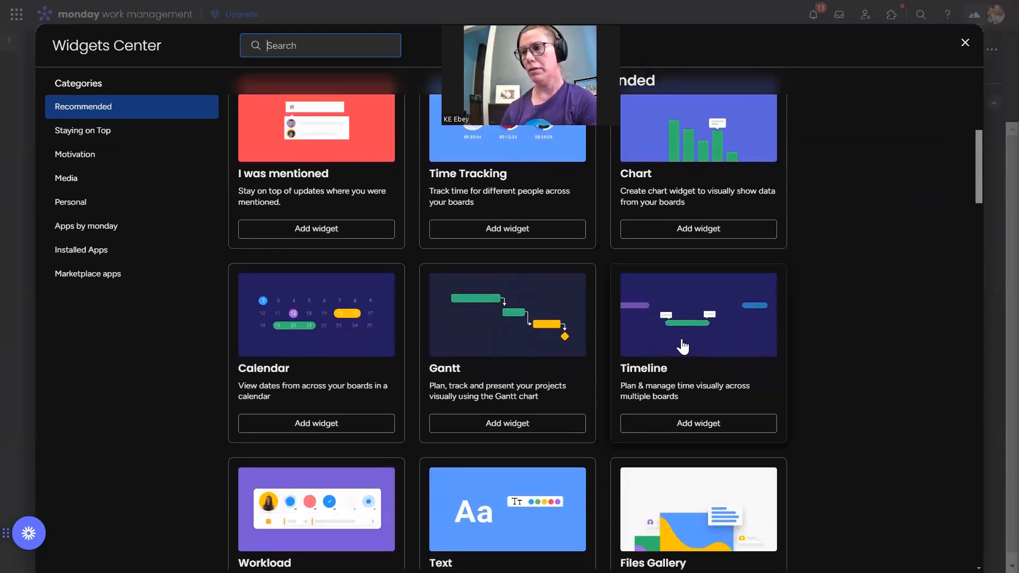
pyautogui.click(682, 347)
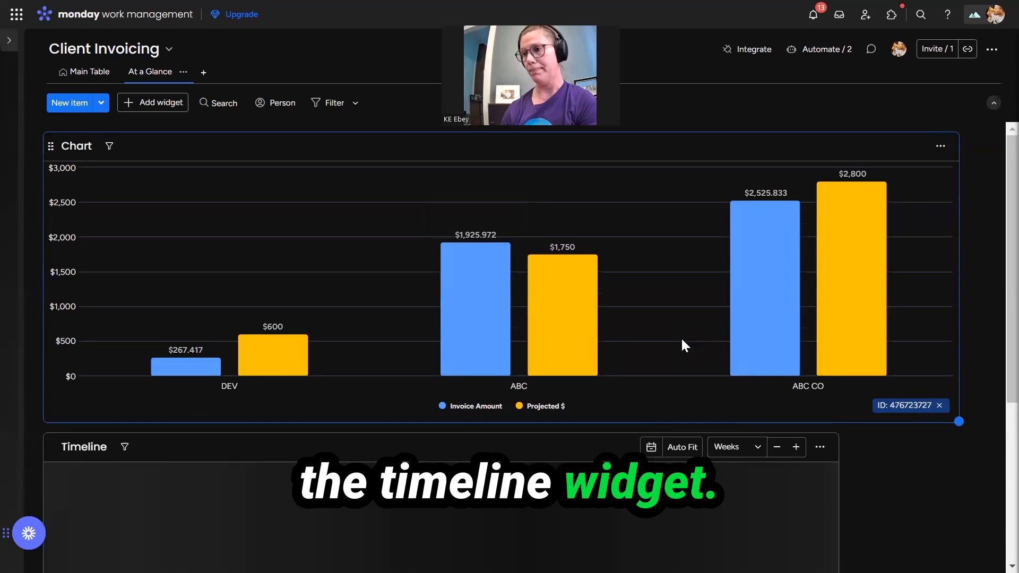
pyautogui.moveTo(945, 413); pyautogui.dragTo(958, 413)
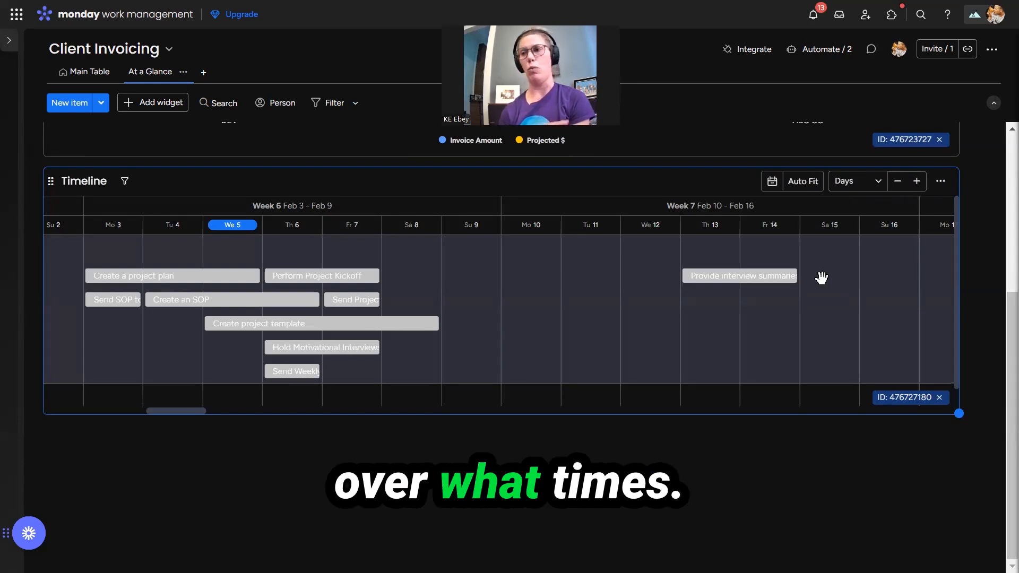
# Open the Timeline widget's settings and group its items by Group.
pyautogui.click(940, 181)
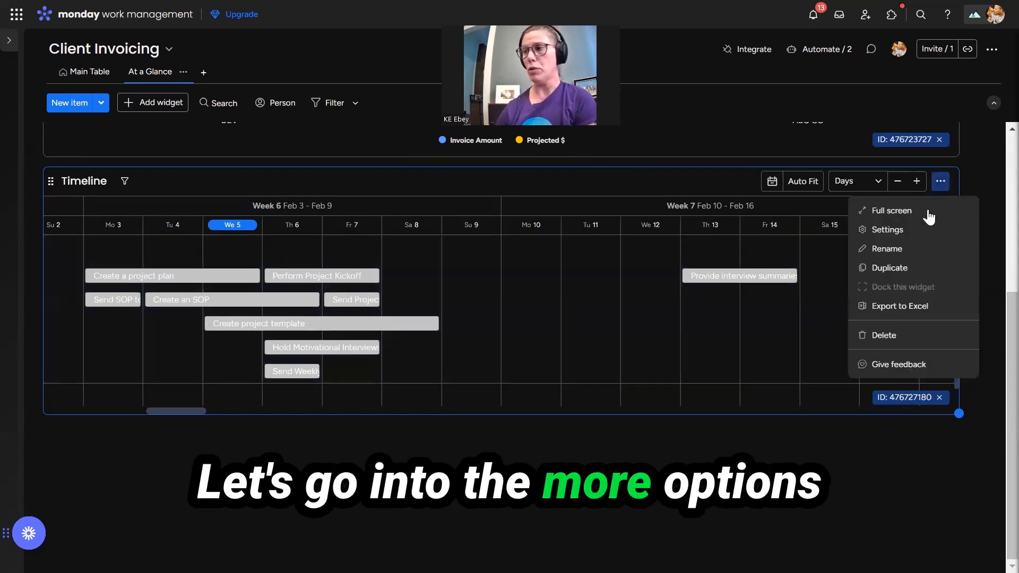
pyautogui.click(898, 233)
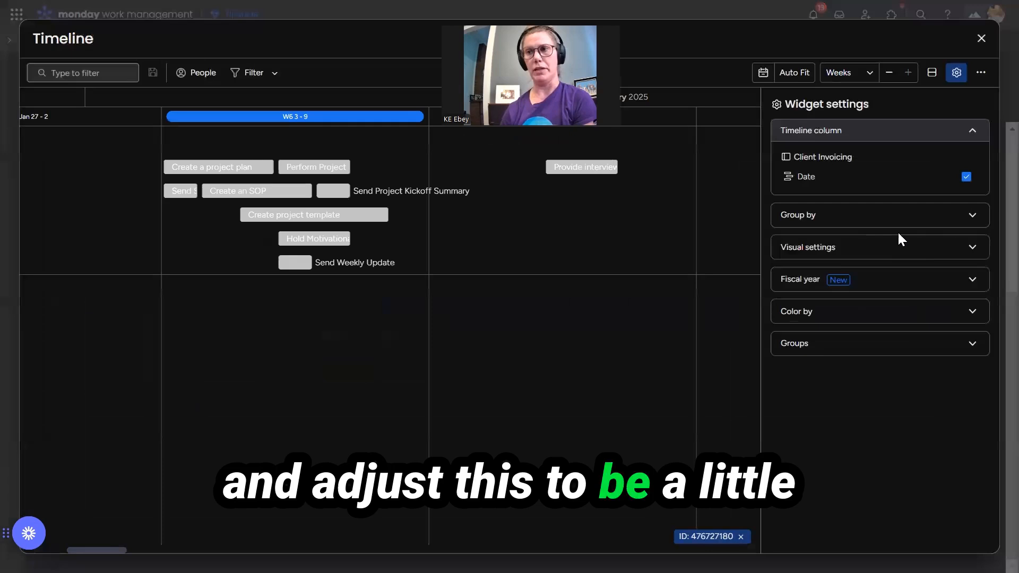
pyautogui.click(873, 217)
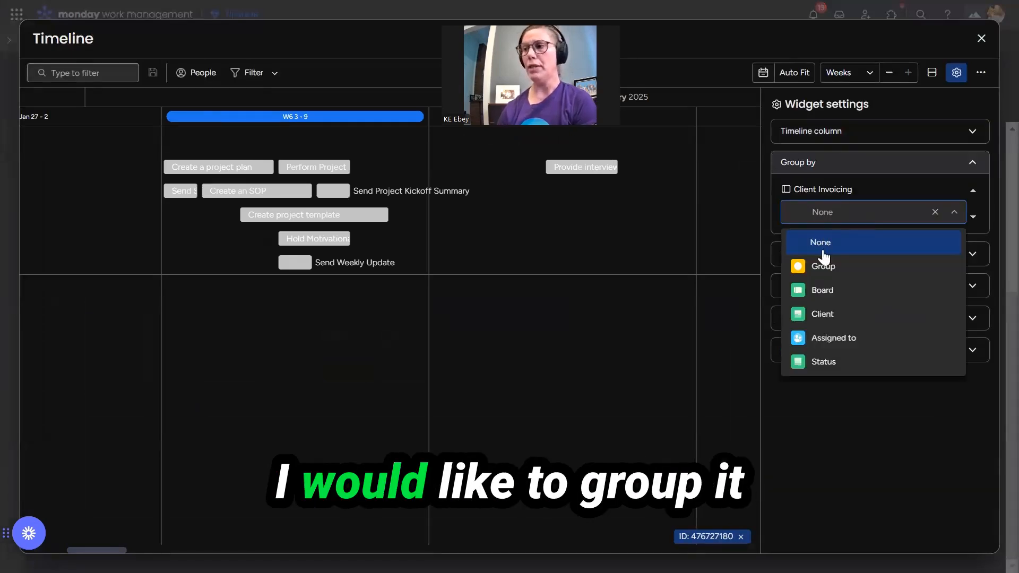
pyautogui.click(824, 268)
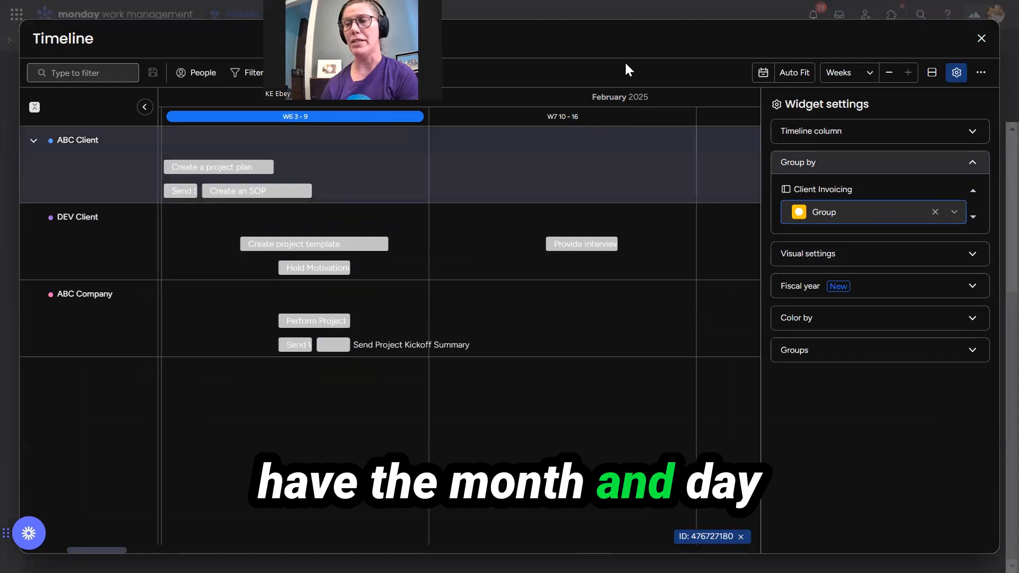
# Show the color legend on the Timeline widget and color its items by Status.
pyautogui.click(848, 255)
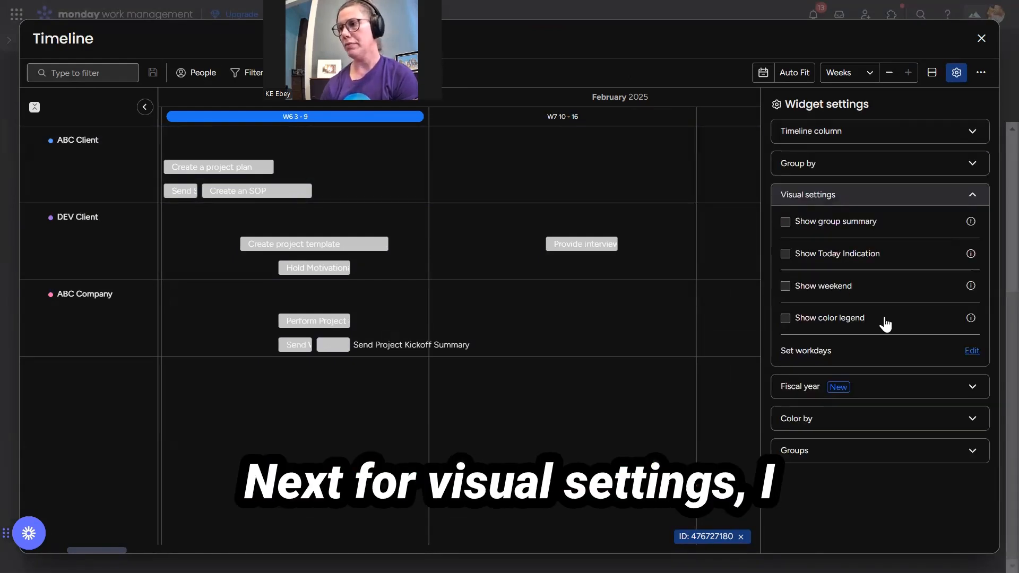
pyautogui.click(786, 321)
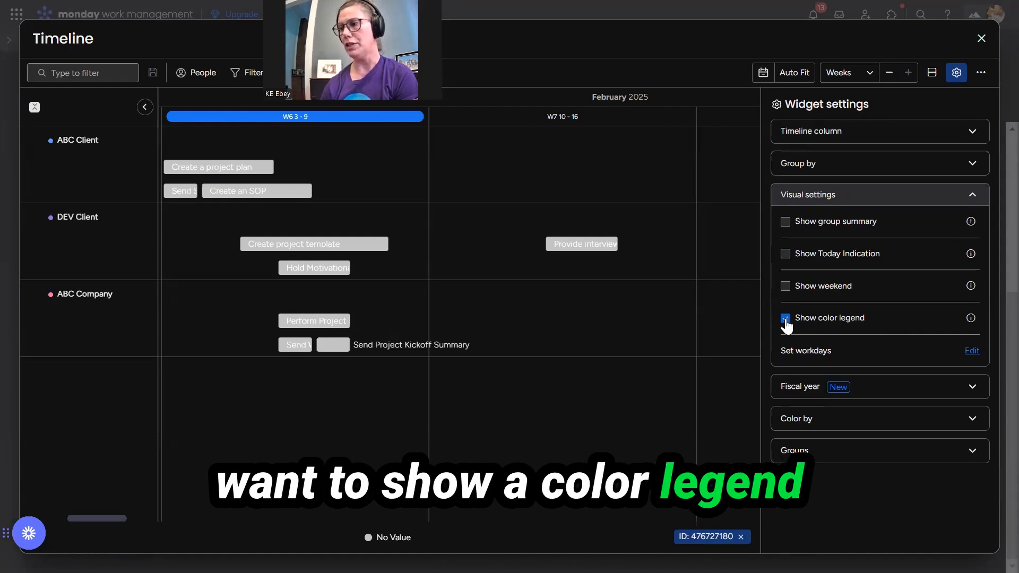
pyautogui.click(812, 417)
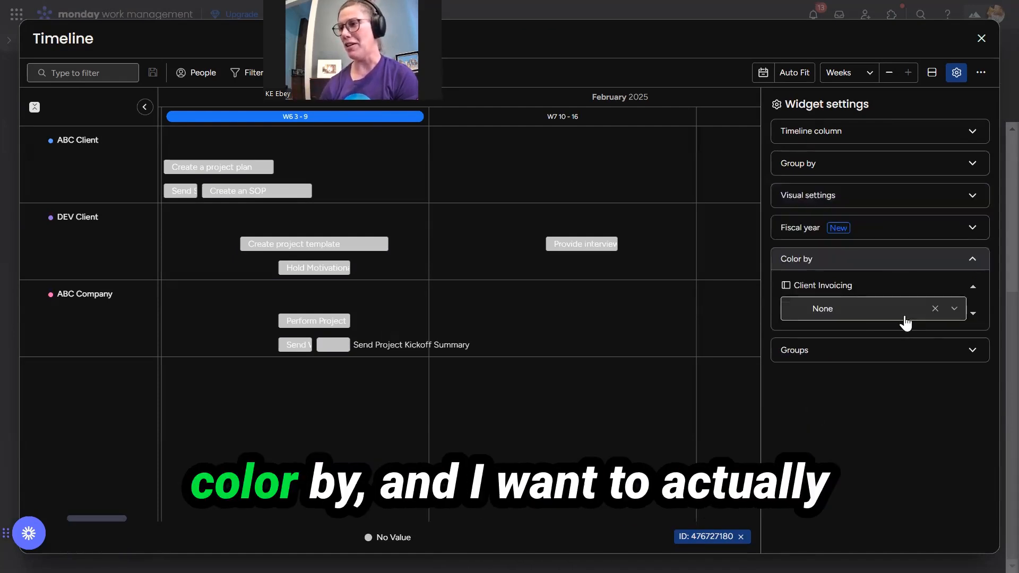
pyautogui.click(875, 314)
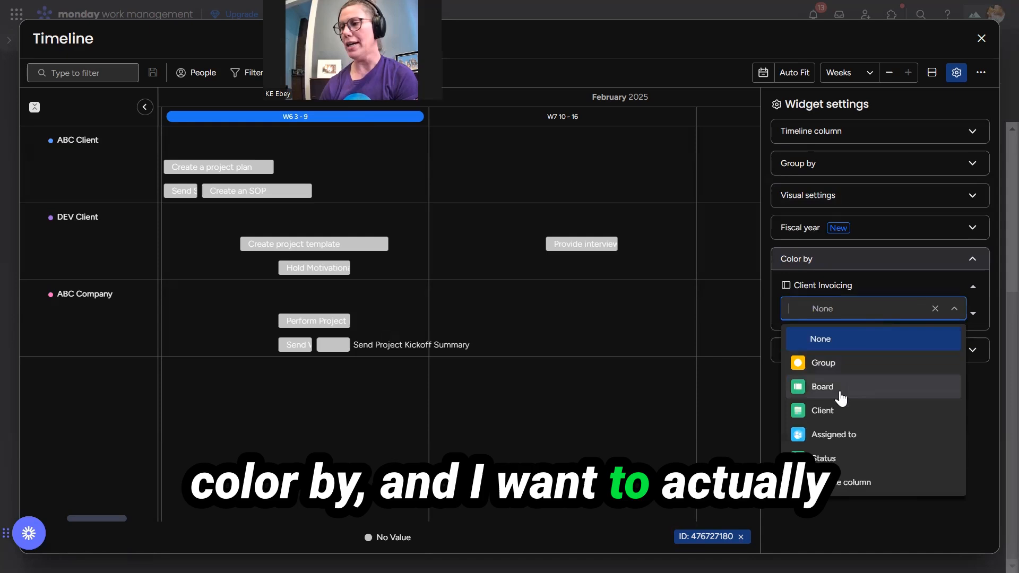
pyautogui.click(824, 458)
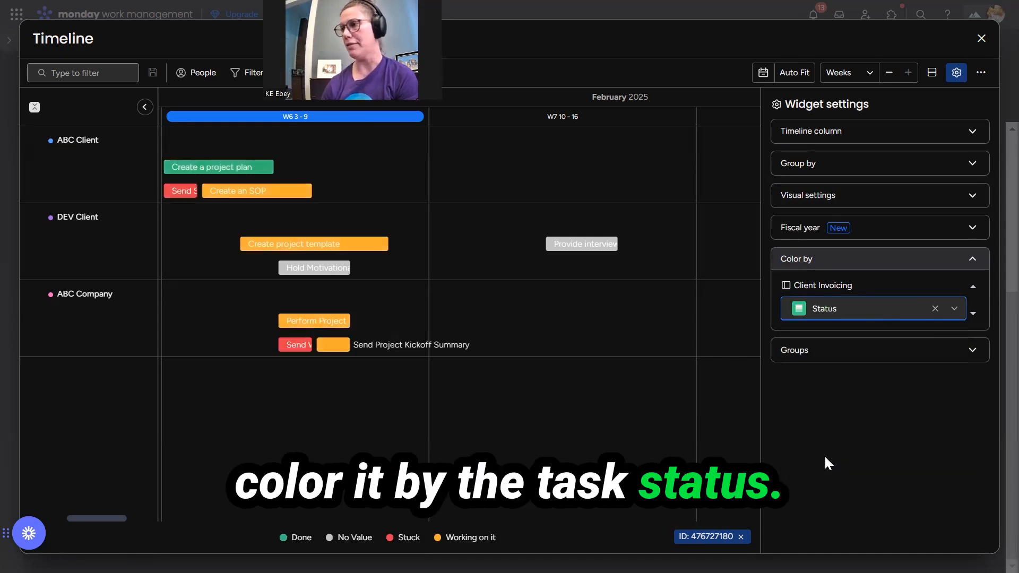
# Close the Timeline widget's settings and set its time scale to Weeks.
pyautogui.click(981, 38)
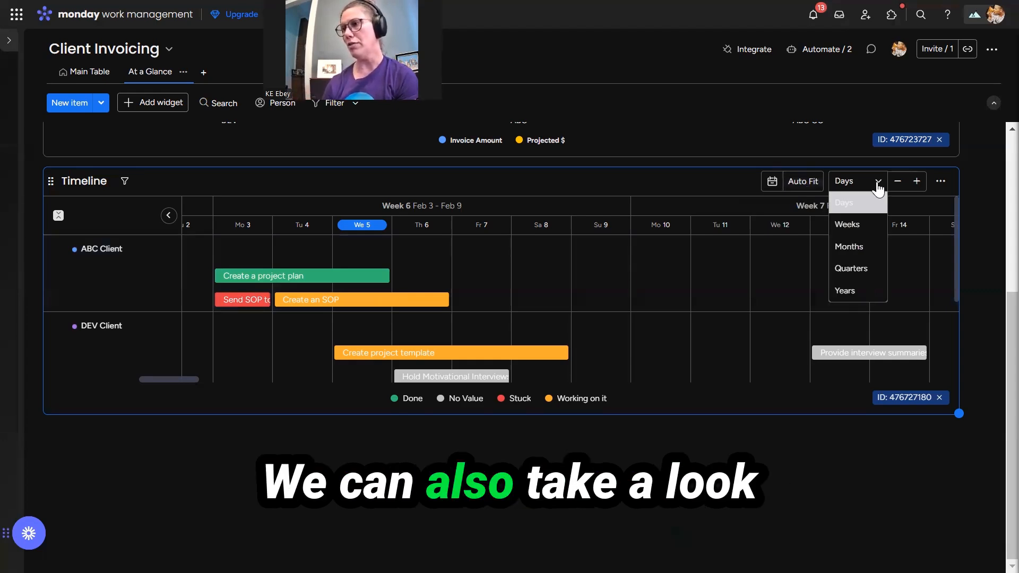
pyautogui.click(862, 224)
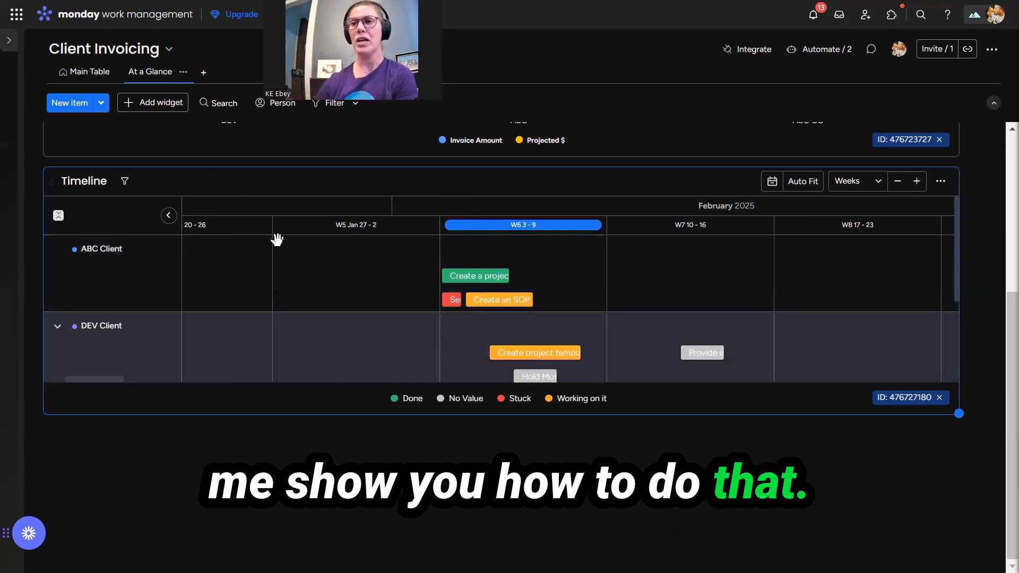
# Add a Workload widget from the full widget collection below the timeline and enlarge it to match the Timeline widget's width.
pyautogui.click(153, 106)
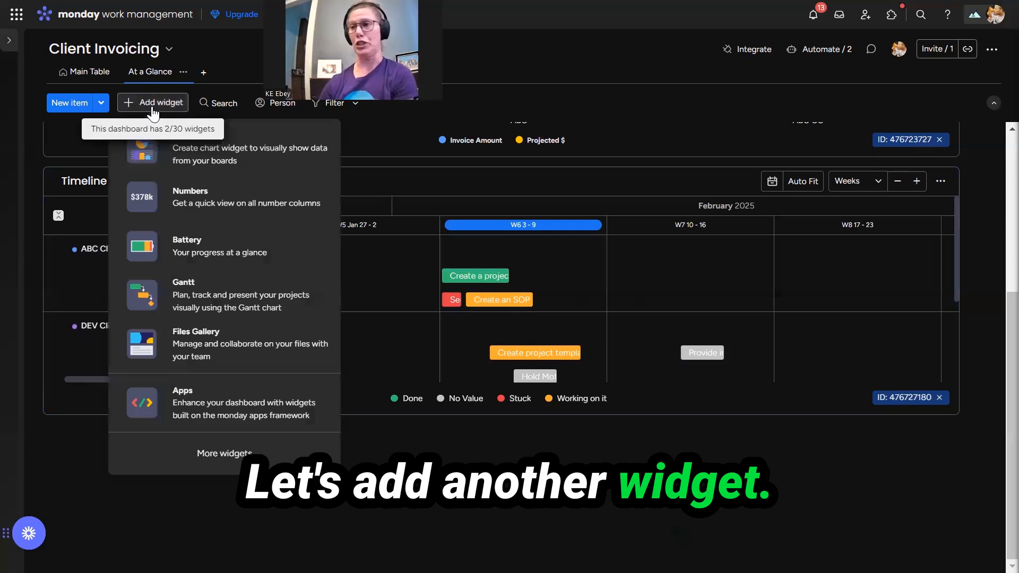
pyautogui.click(225, 452)
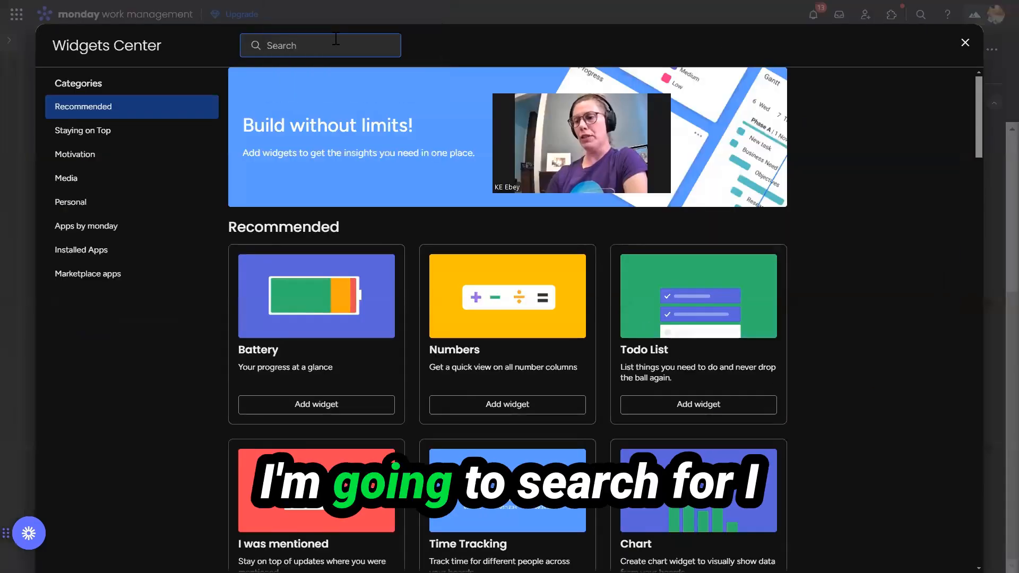
pyautogui.write('work')
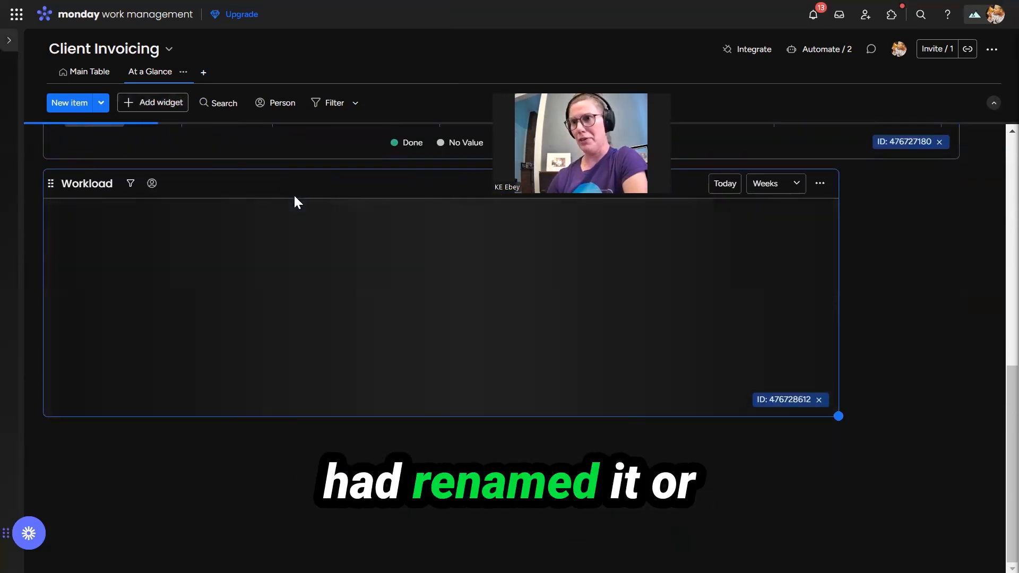
pyautogui.moveTo(836, 414); pyautogui.dragTo(955, 452)
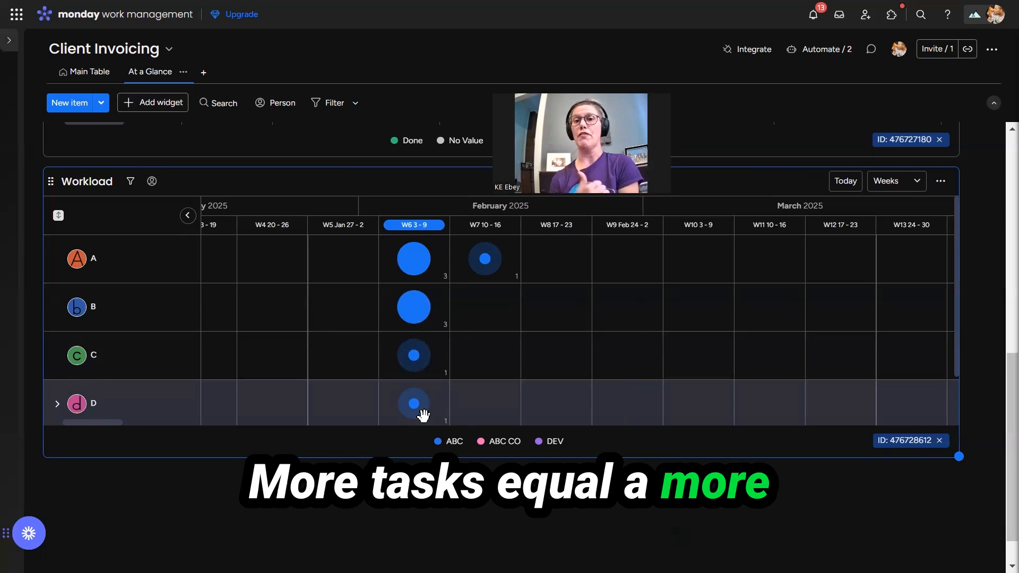
# Inspect the tasks behind the Workload bubbles for the week of February 3–9, and view the board's quick filter options.
pyautogui.moveTo(417, 256)
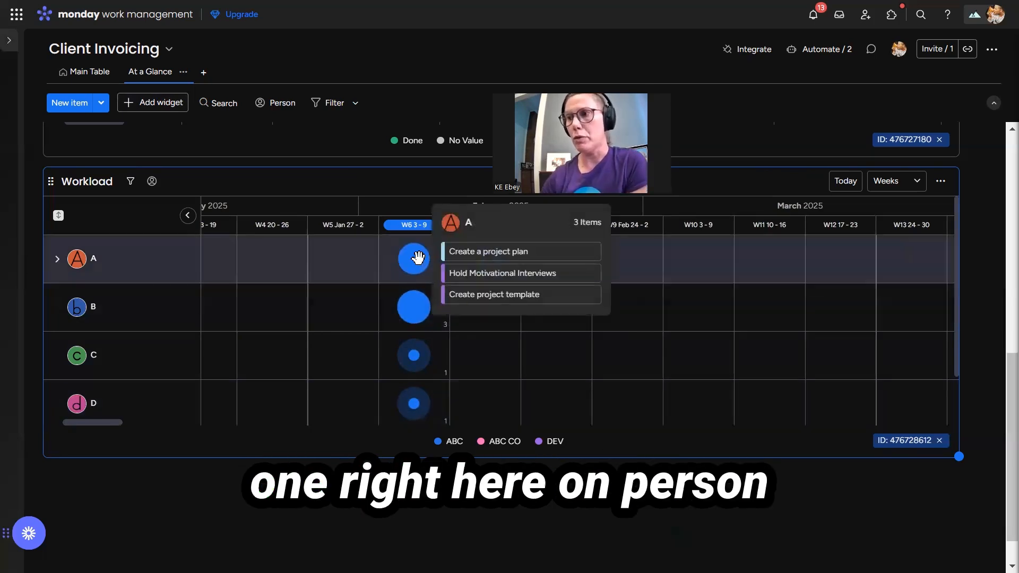
pyautogui.moveTo(418, 359)
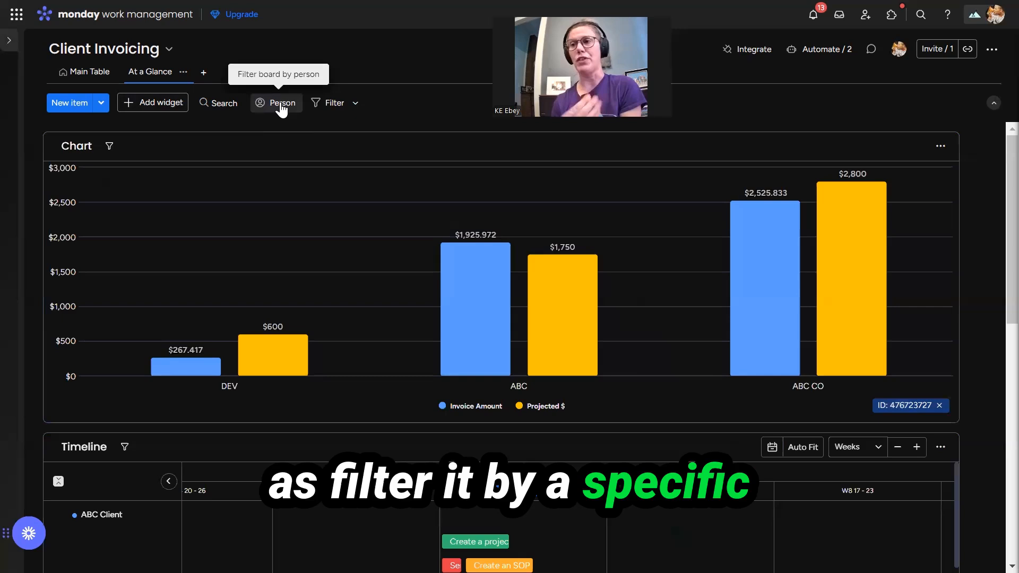
pyautogui.click(334, 103)
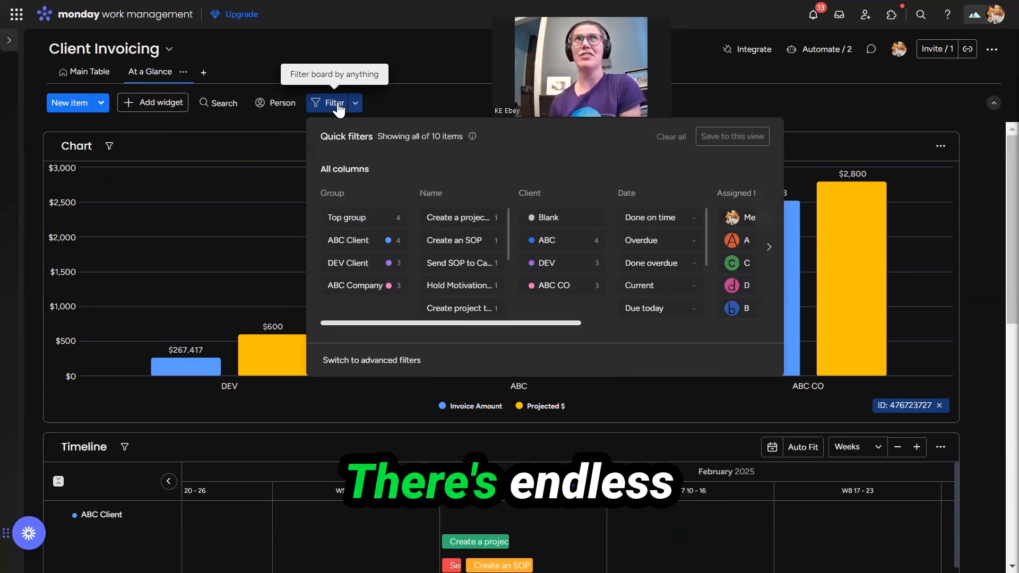
pyautogui.click(409, 65)
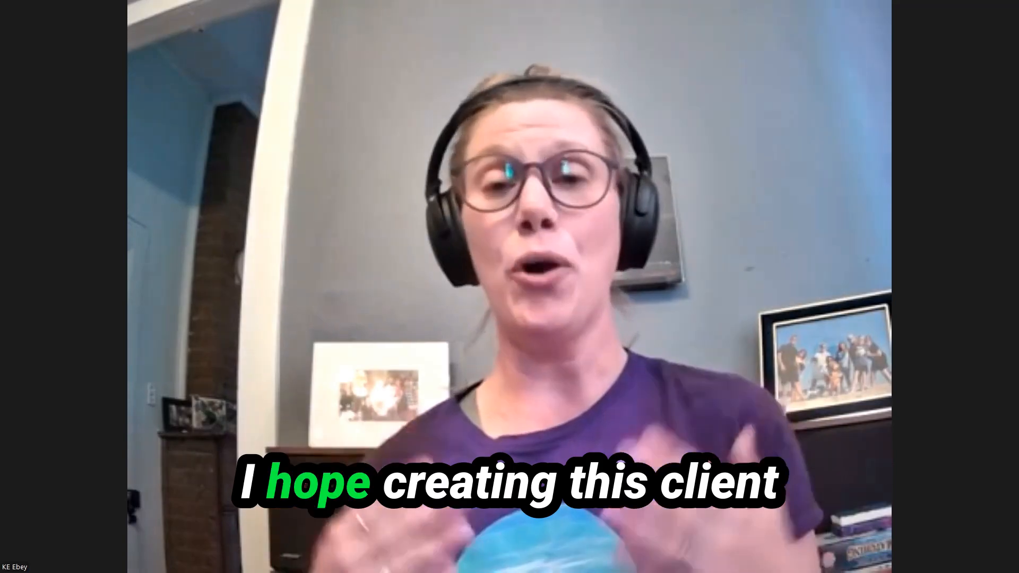